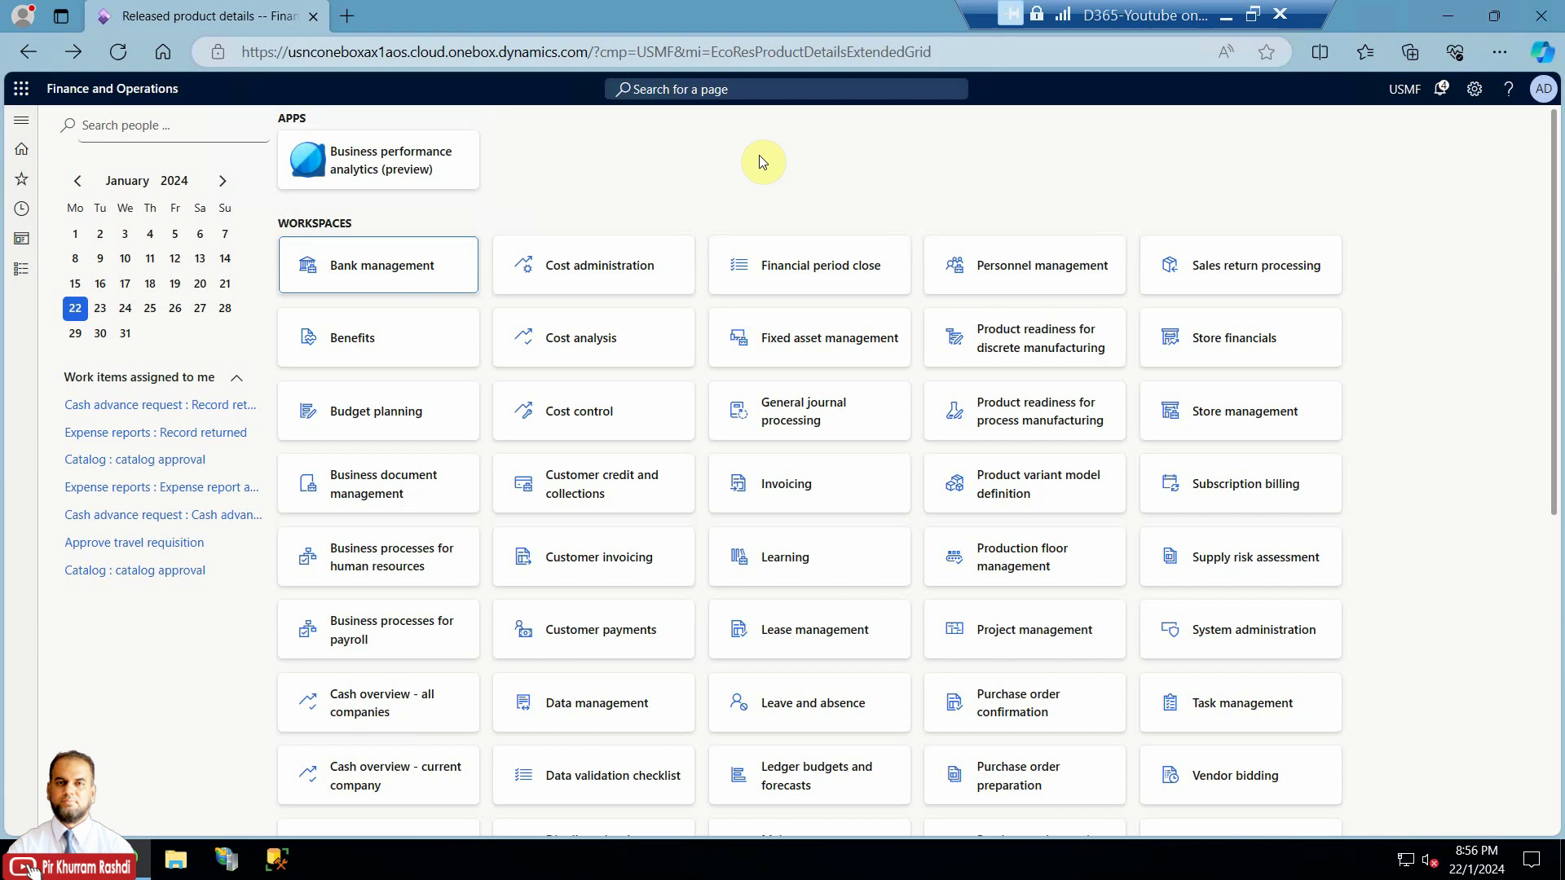
- Open Released products from Product information management, glancing at All products and product masters along the way
click(21, 269)
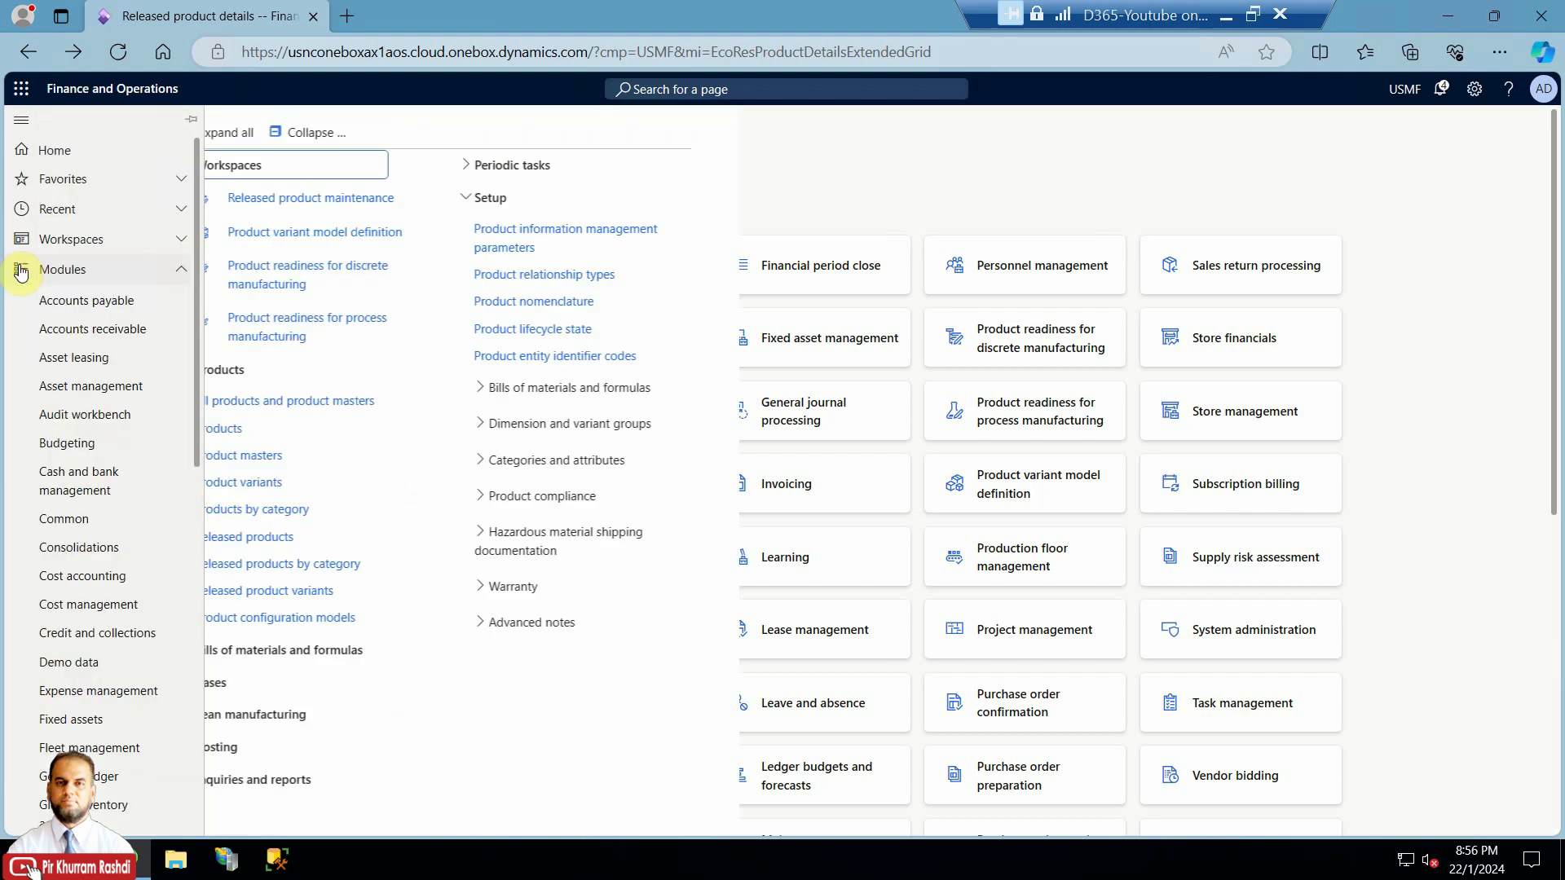
scroll(53, 568, down, 5)
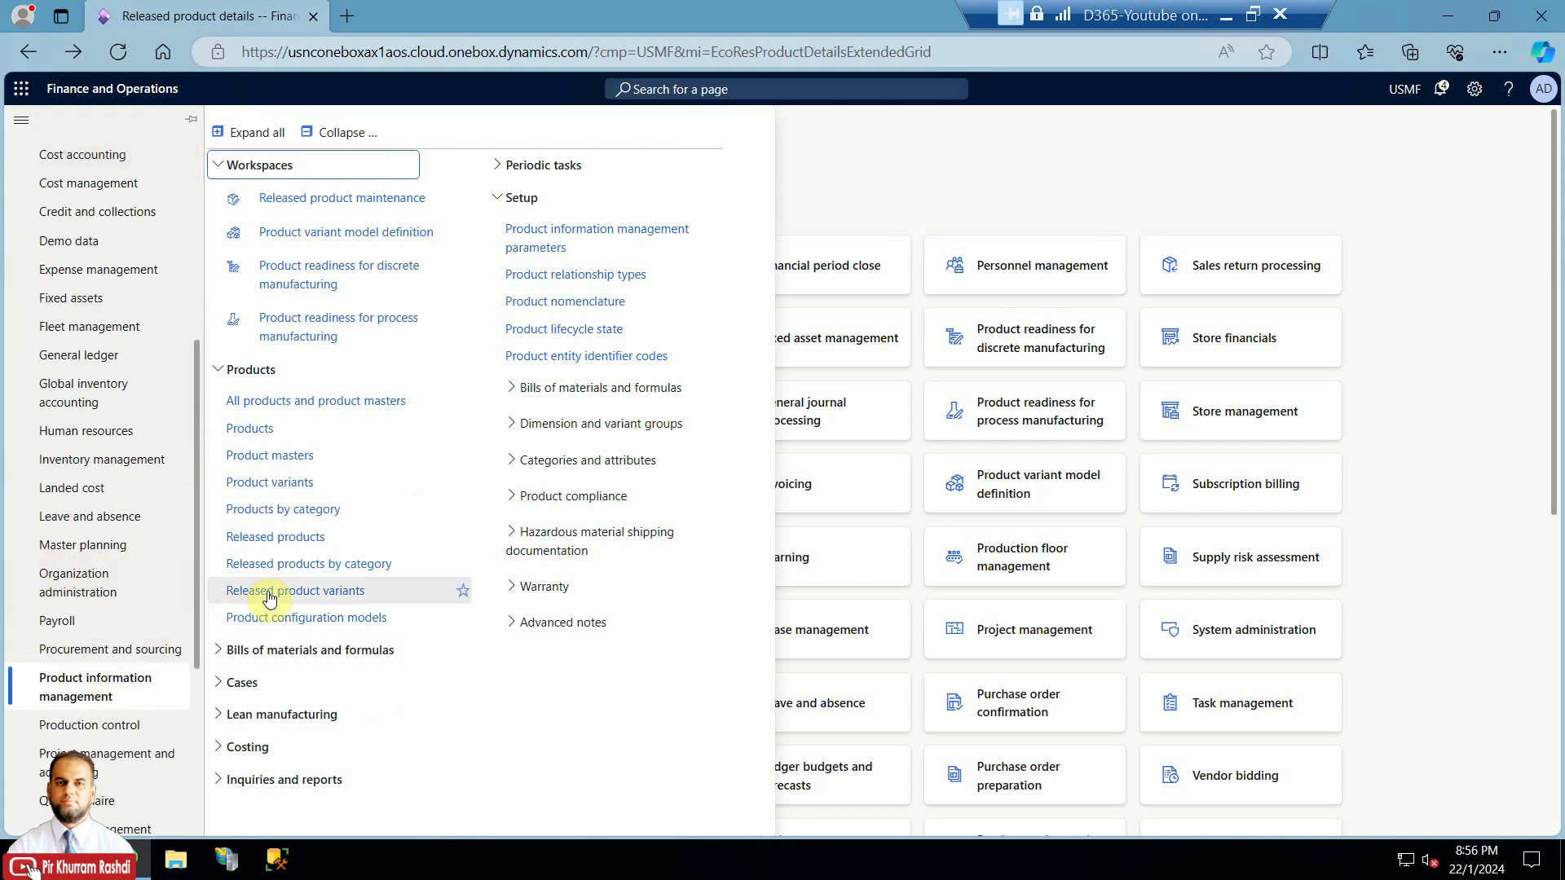
click(295, 545)
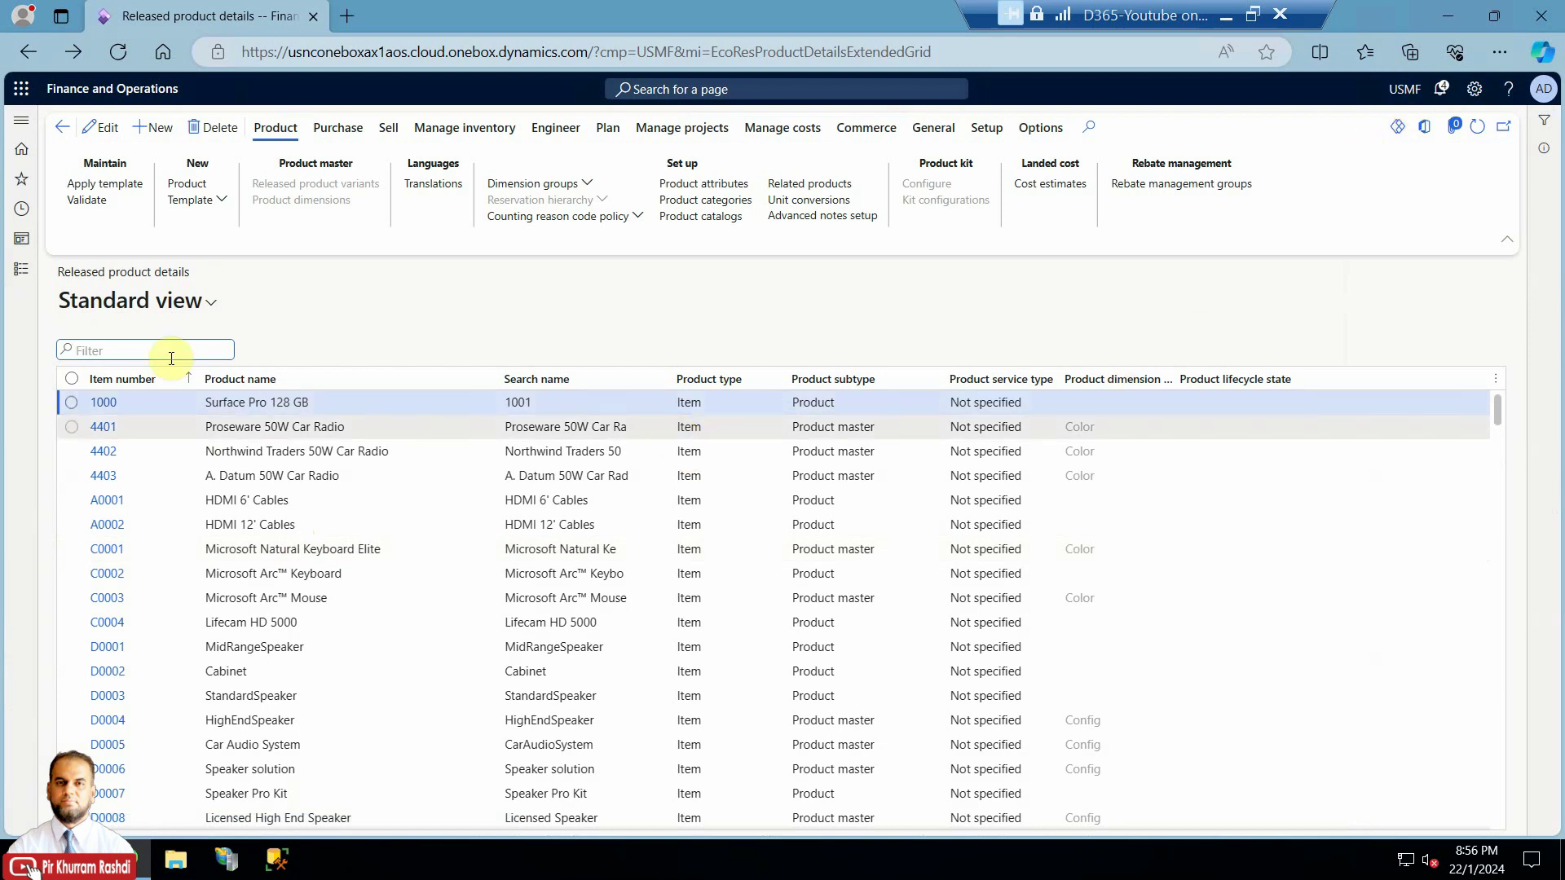
click(24, 269)
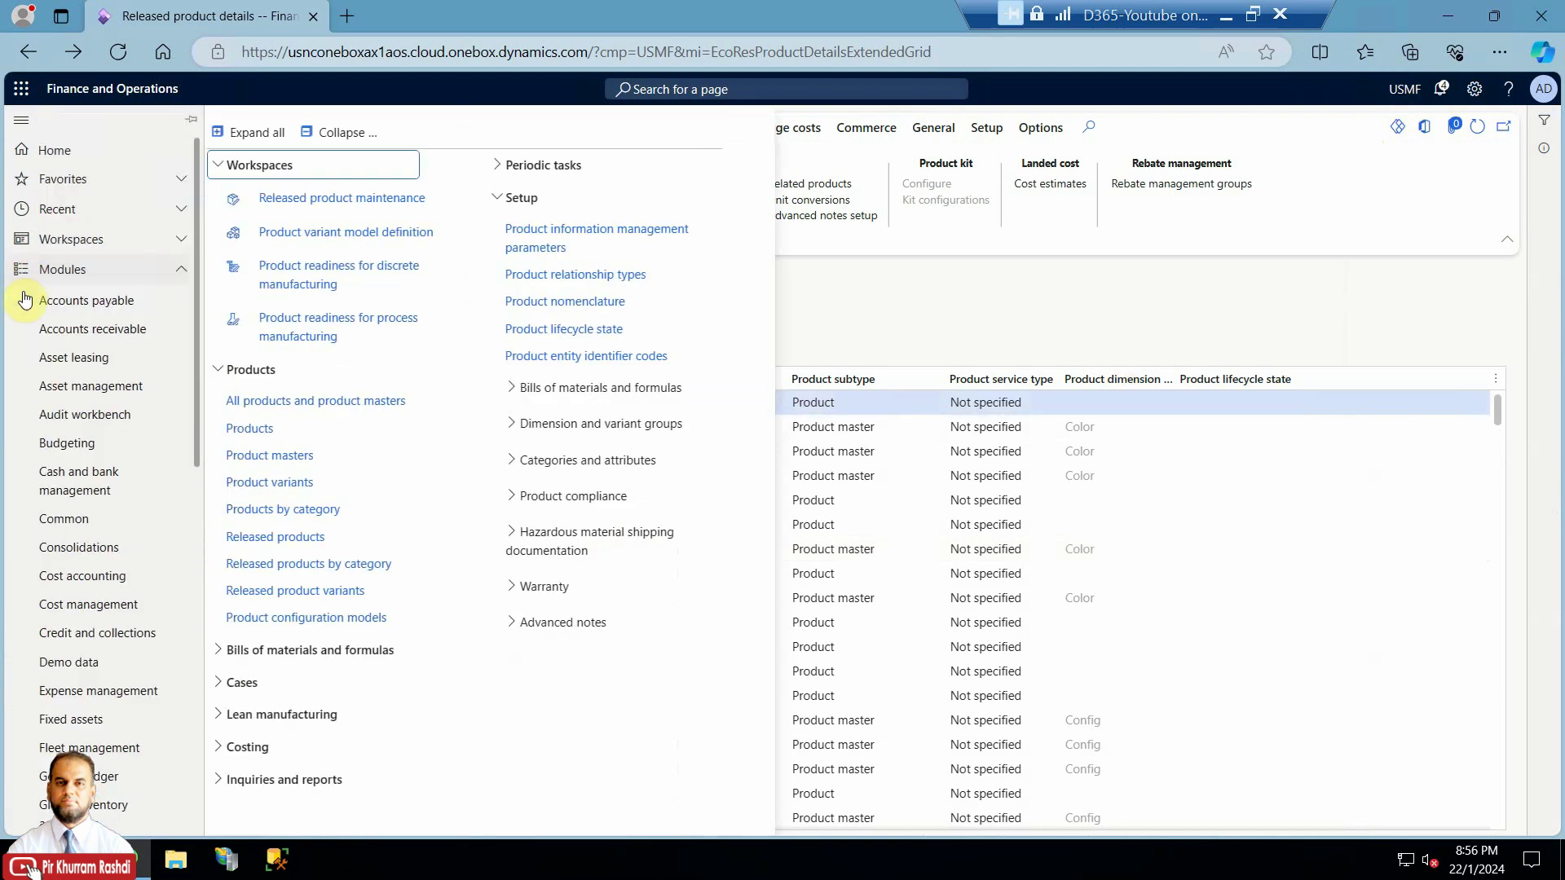
click(317, 403)
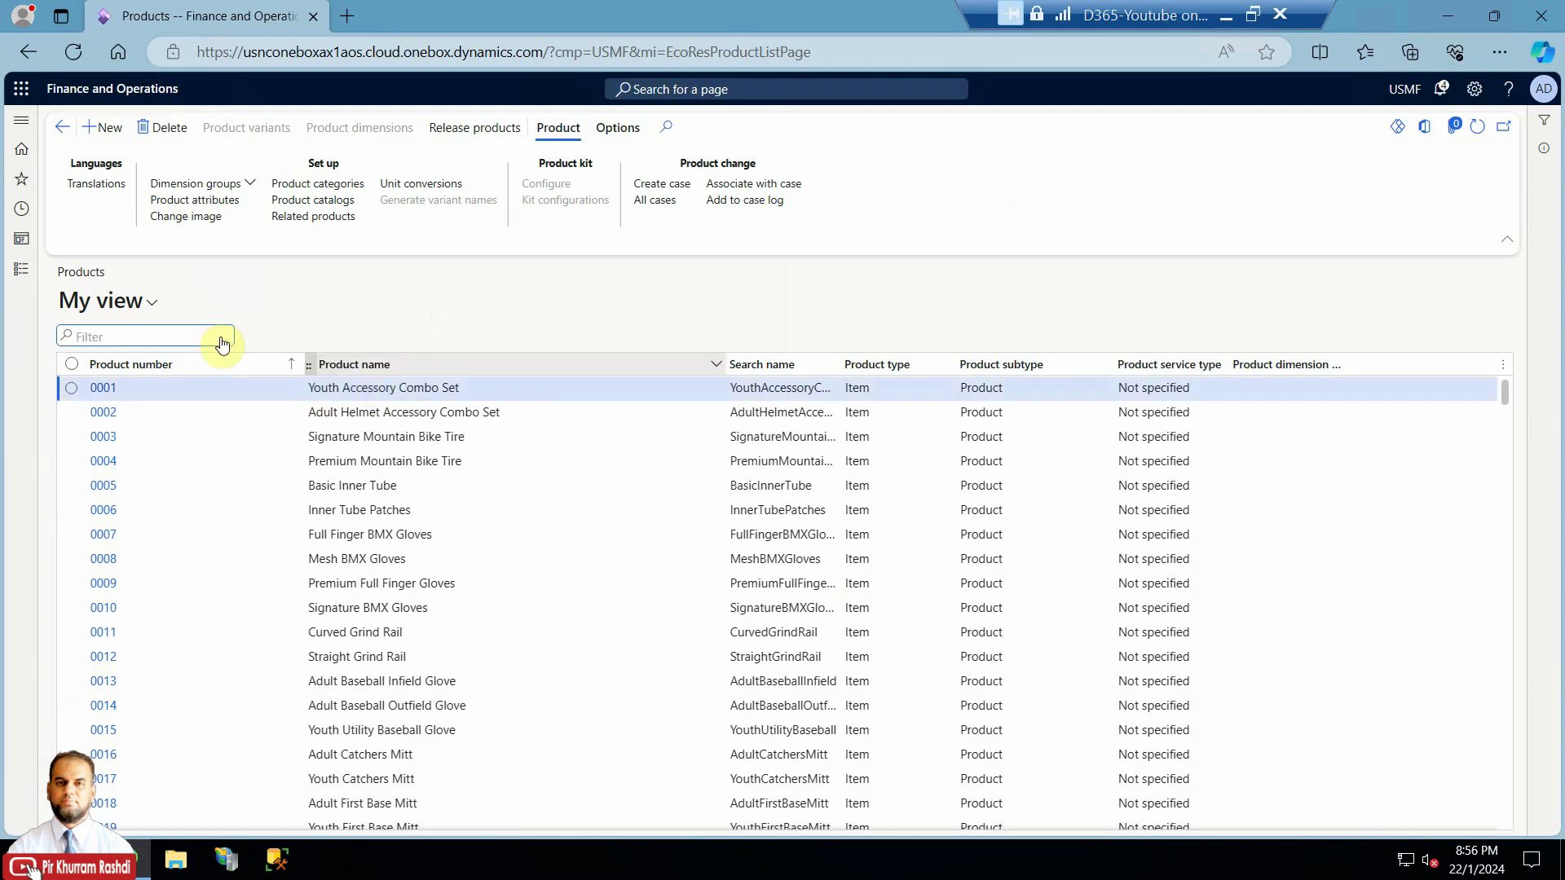
click(22, 269)
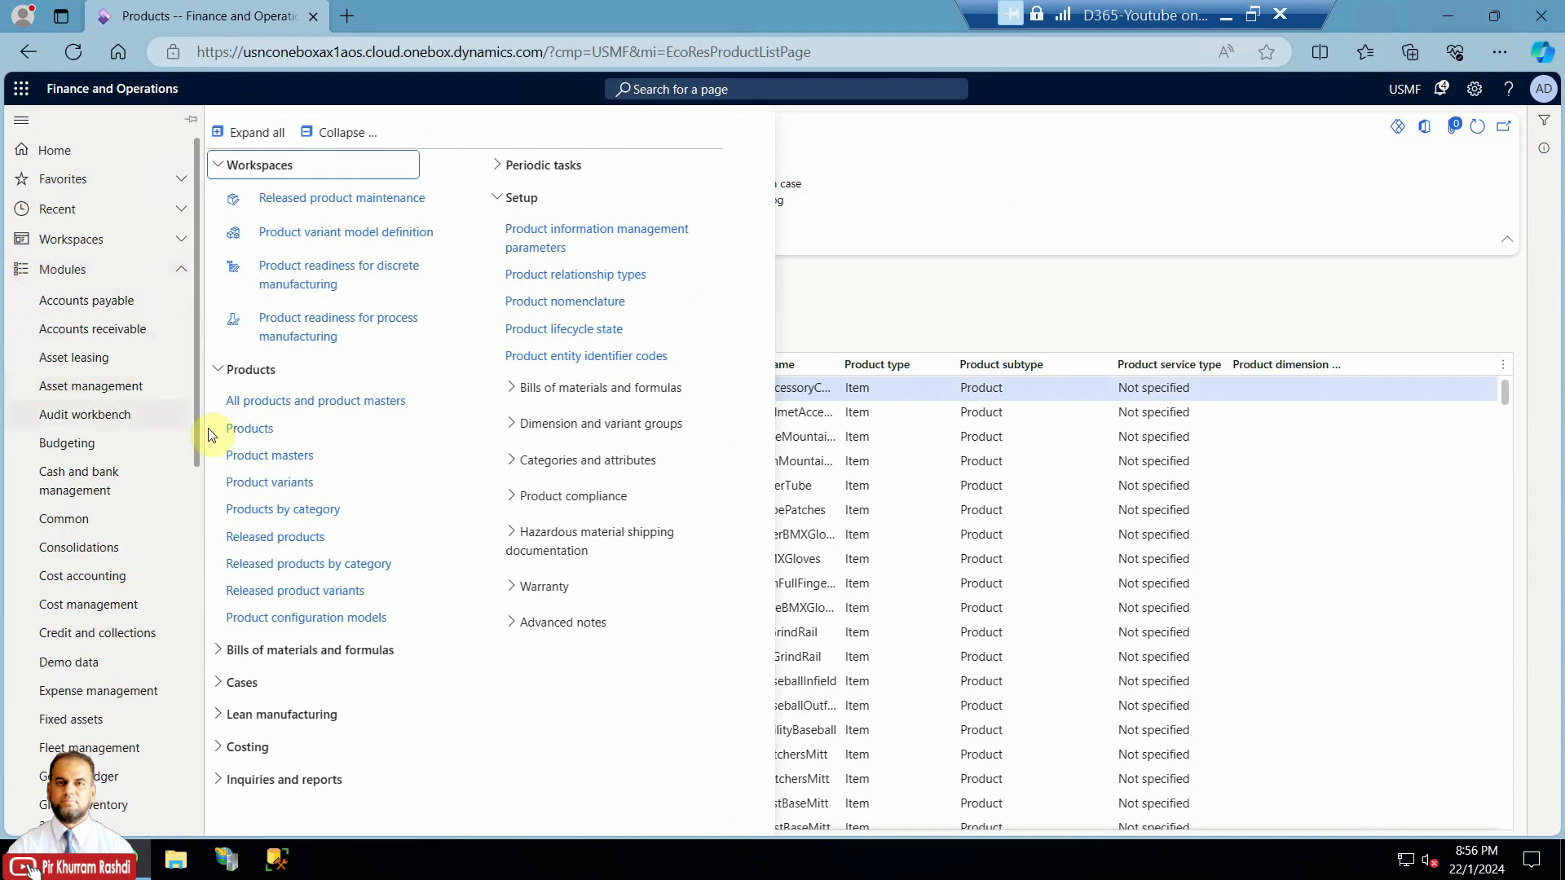
click(280, 545)
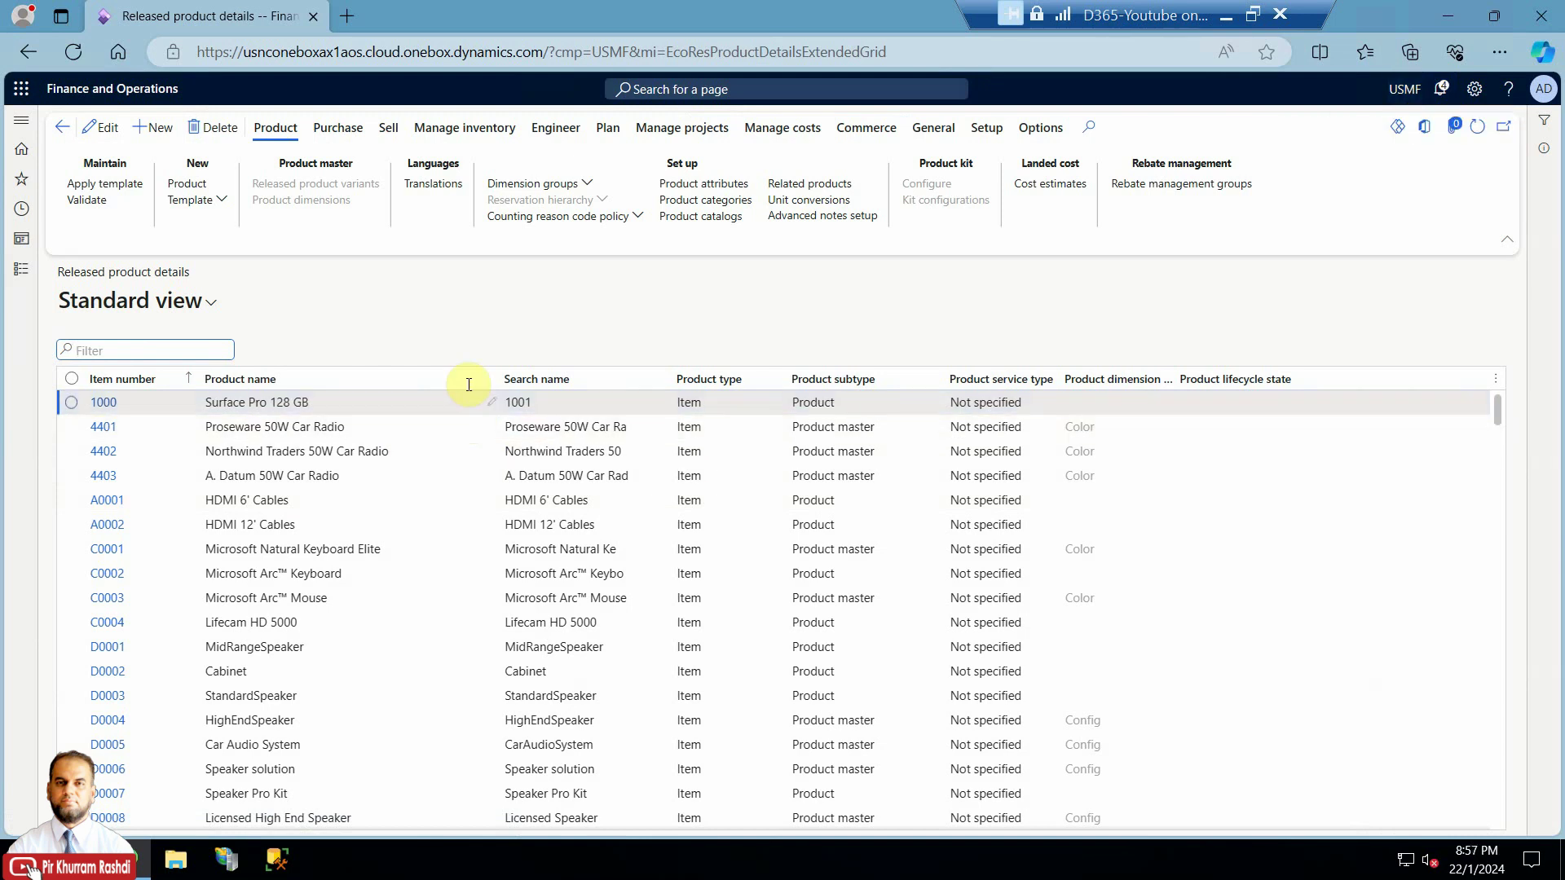
- Filter Product type to exactly Service and open the S0001 Installation services record
click(737, 374)
text(Service)
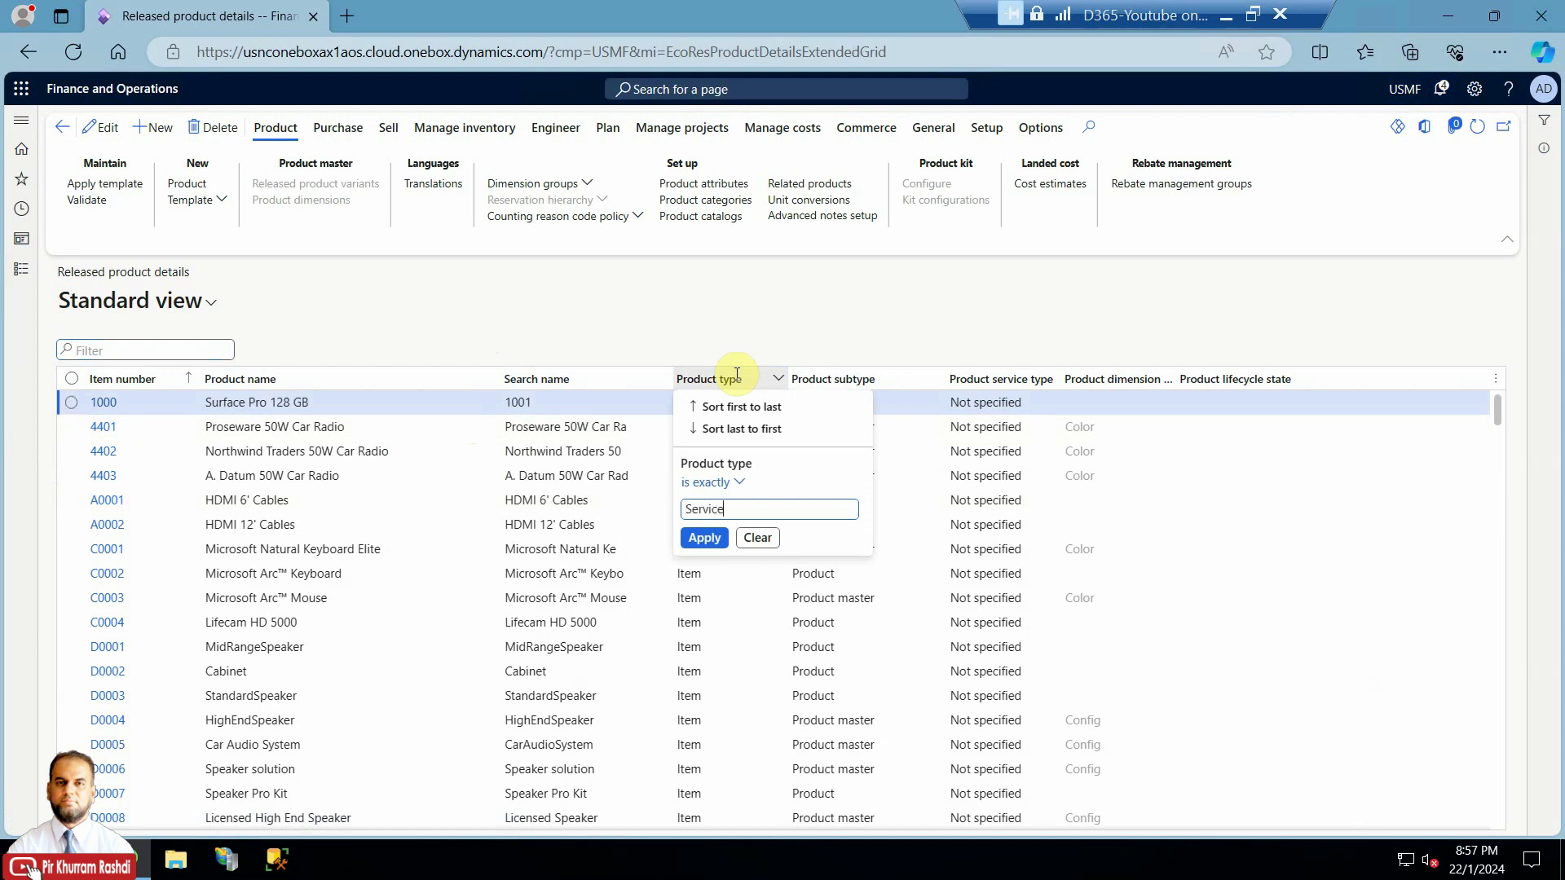
key(Return)
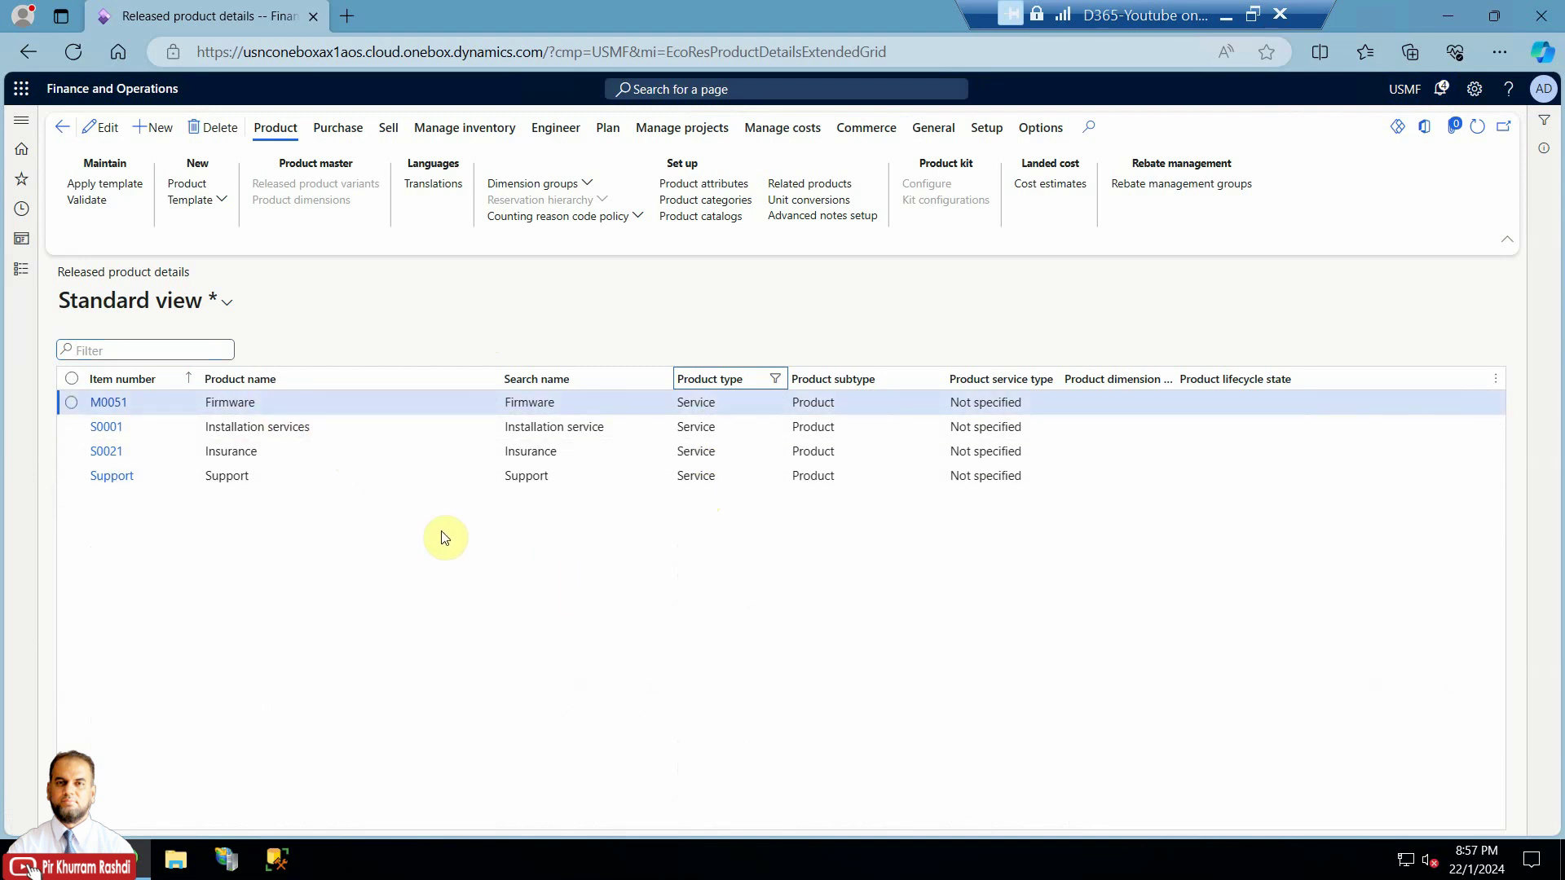
click(293, 428)
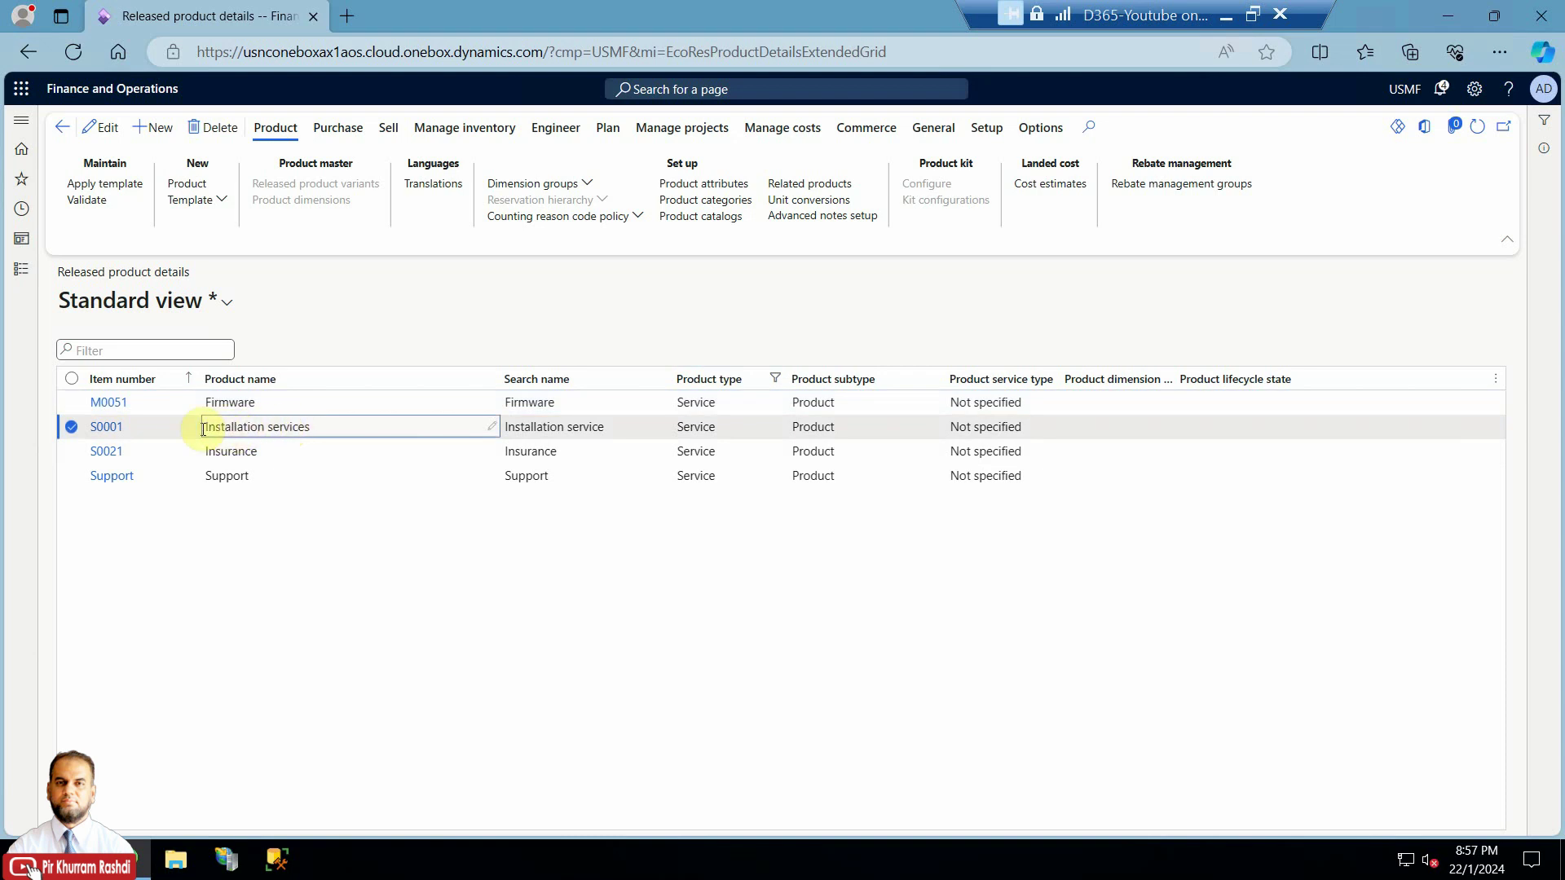
click(107, 427)
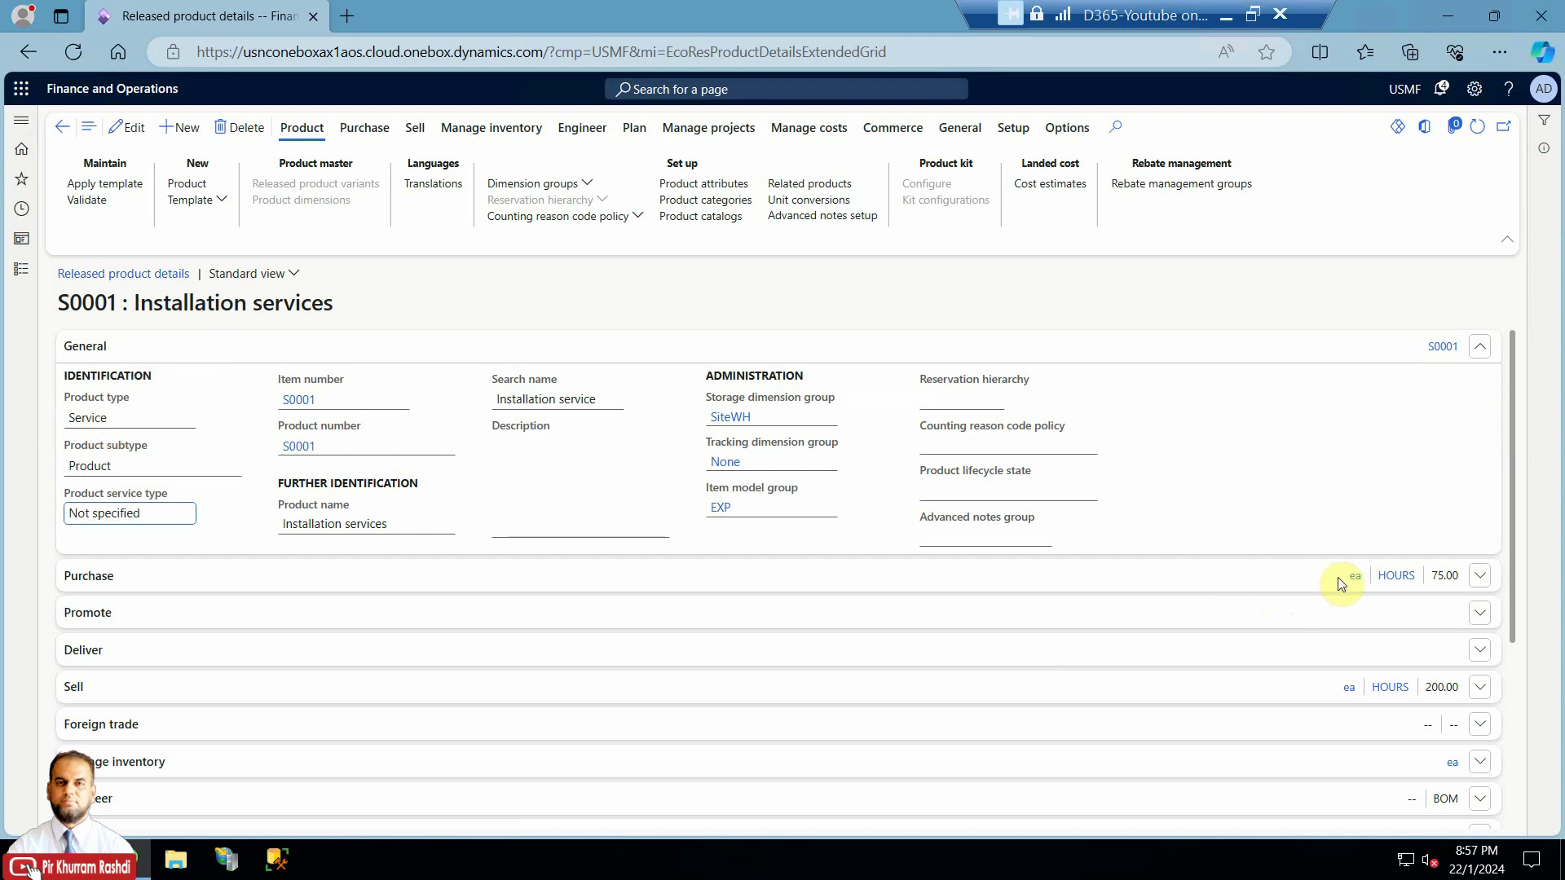
- Review S0001's Purchase and Manage inventory FastTabs, then open its EXP item model group
scroll(1370, 652, down, 2)
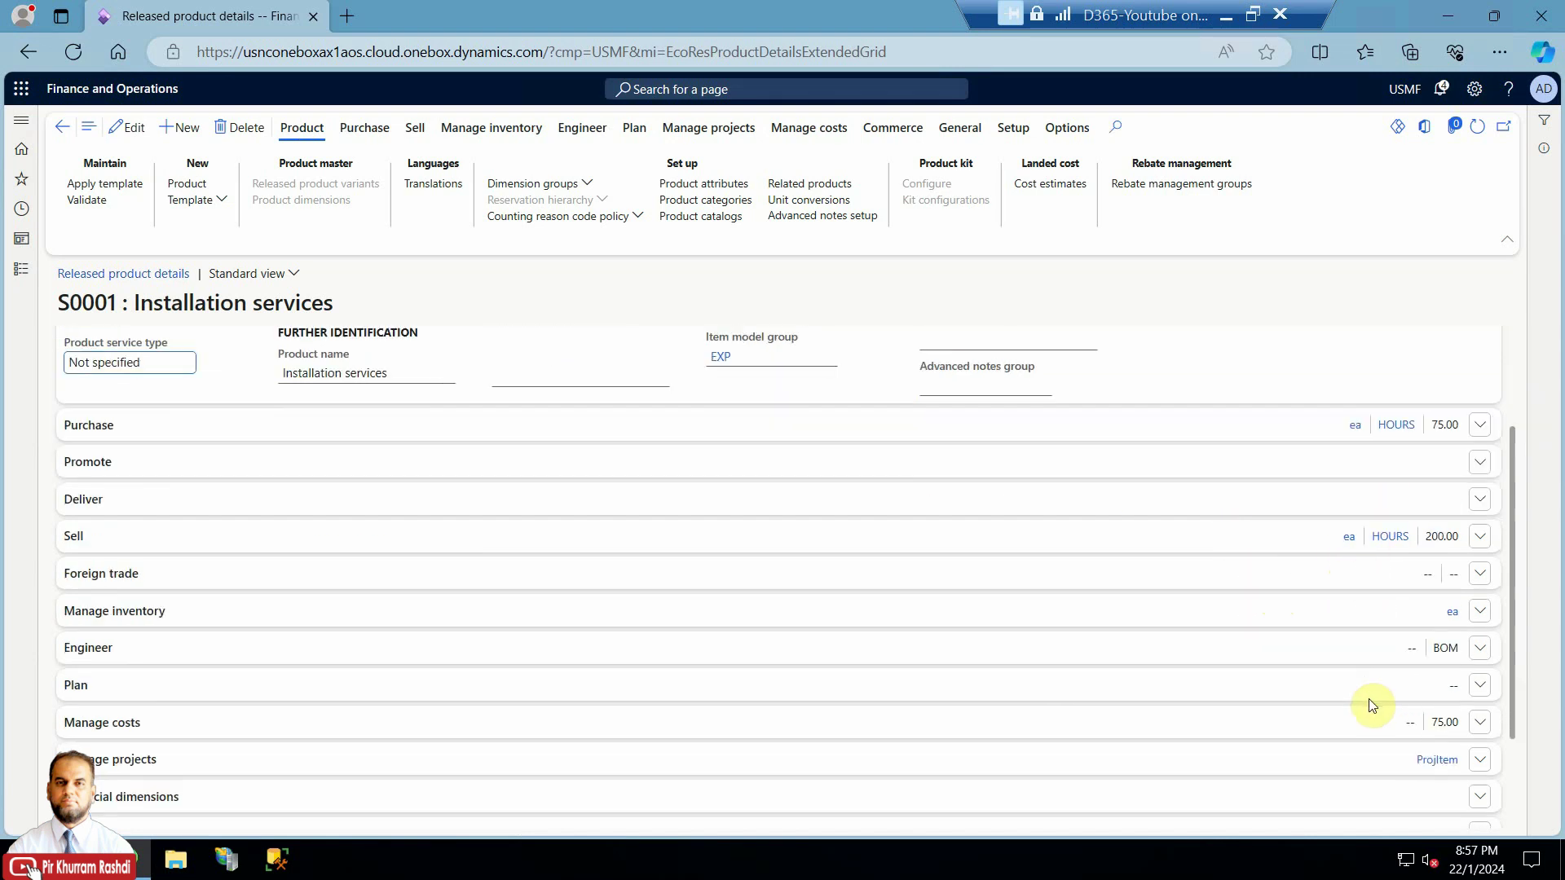
click(1306, 440)
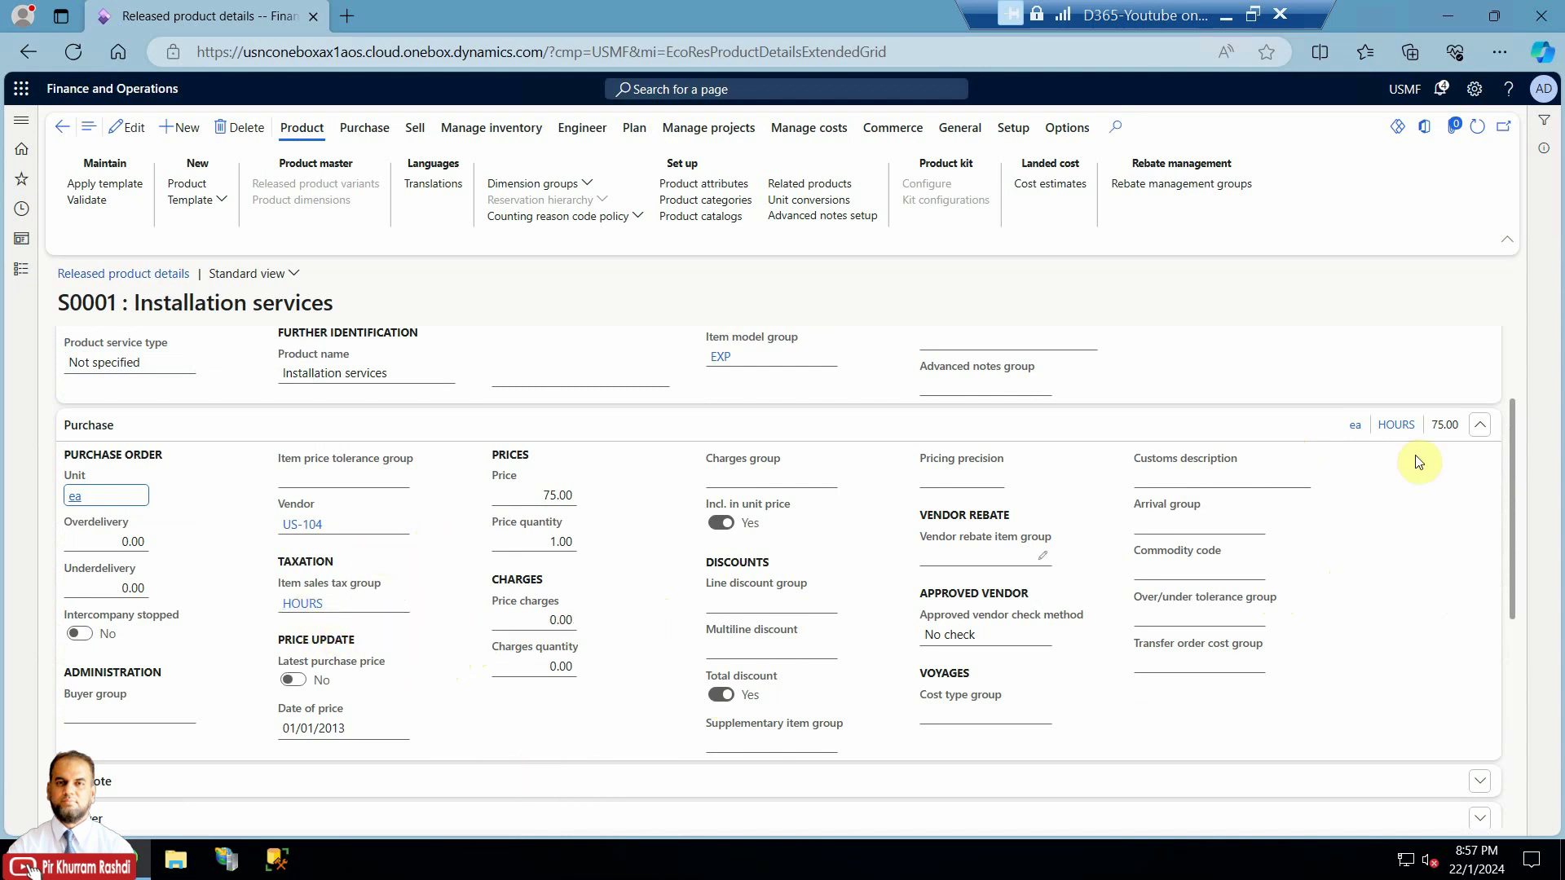
click(1478, 425)
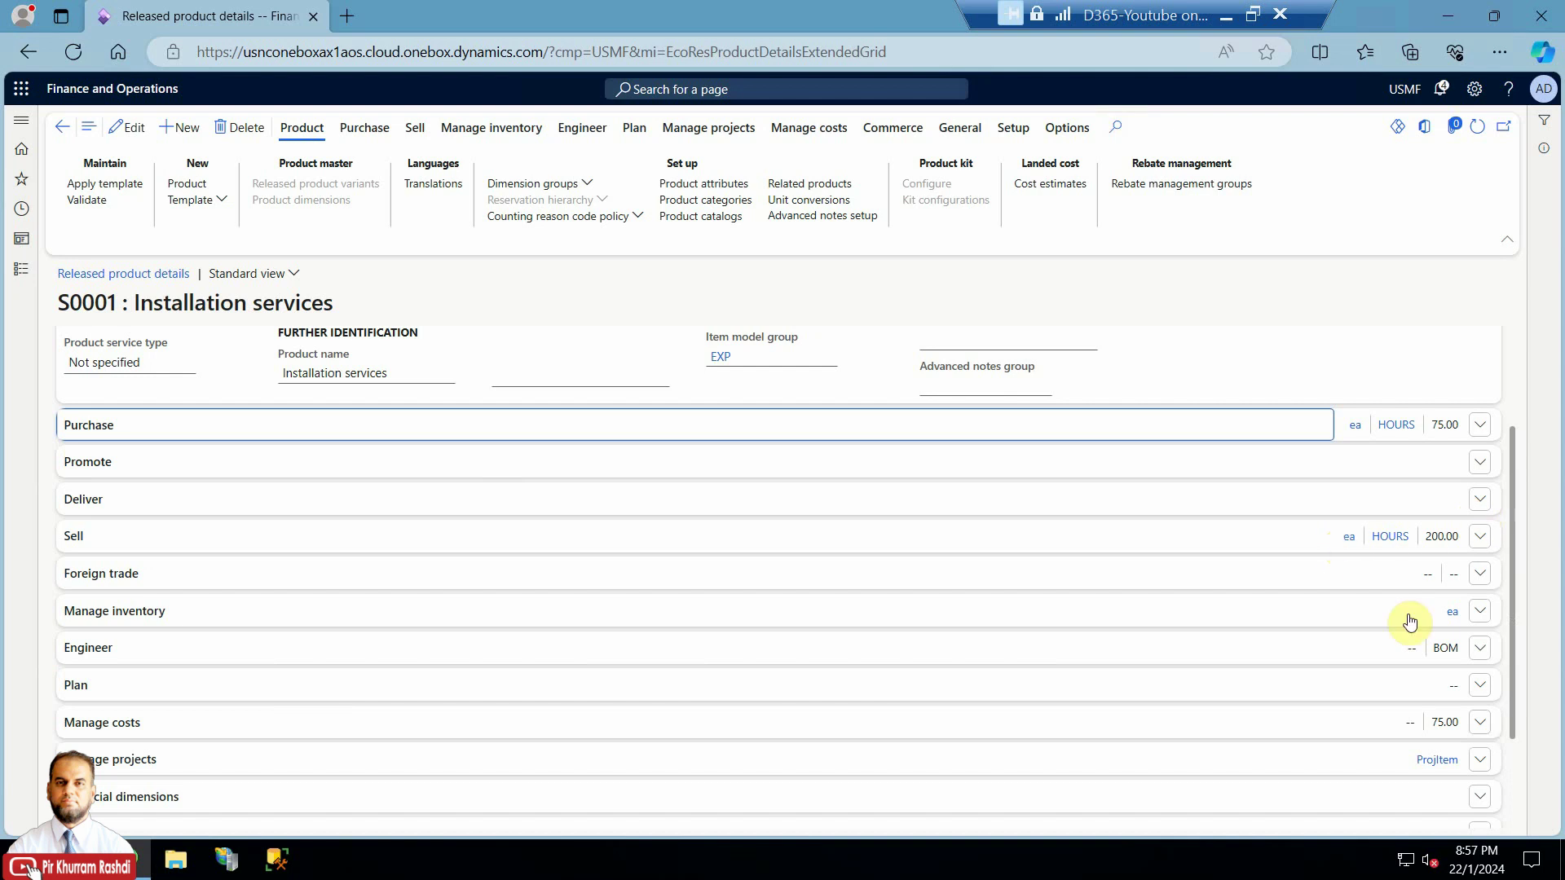
click(1478, 612)
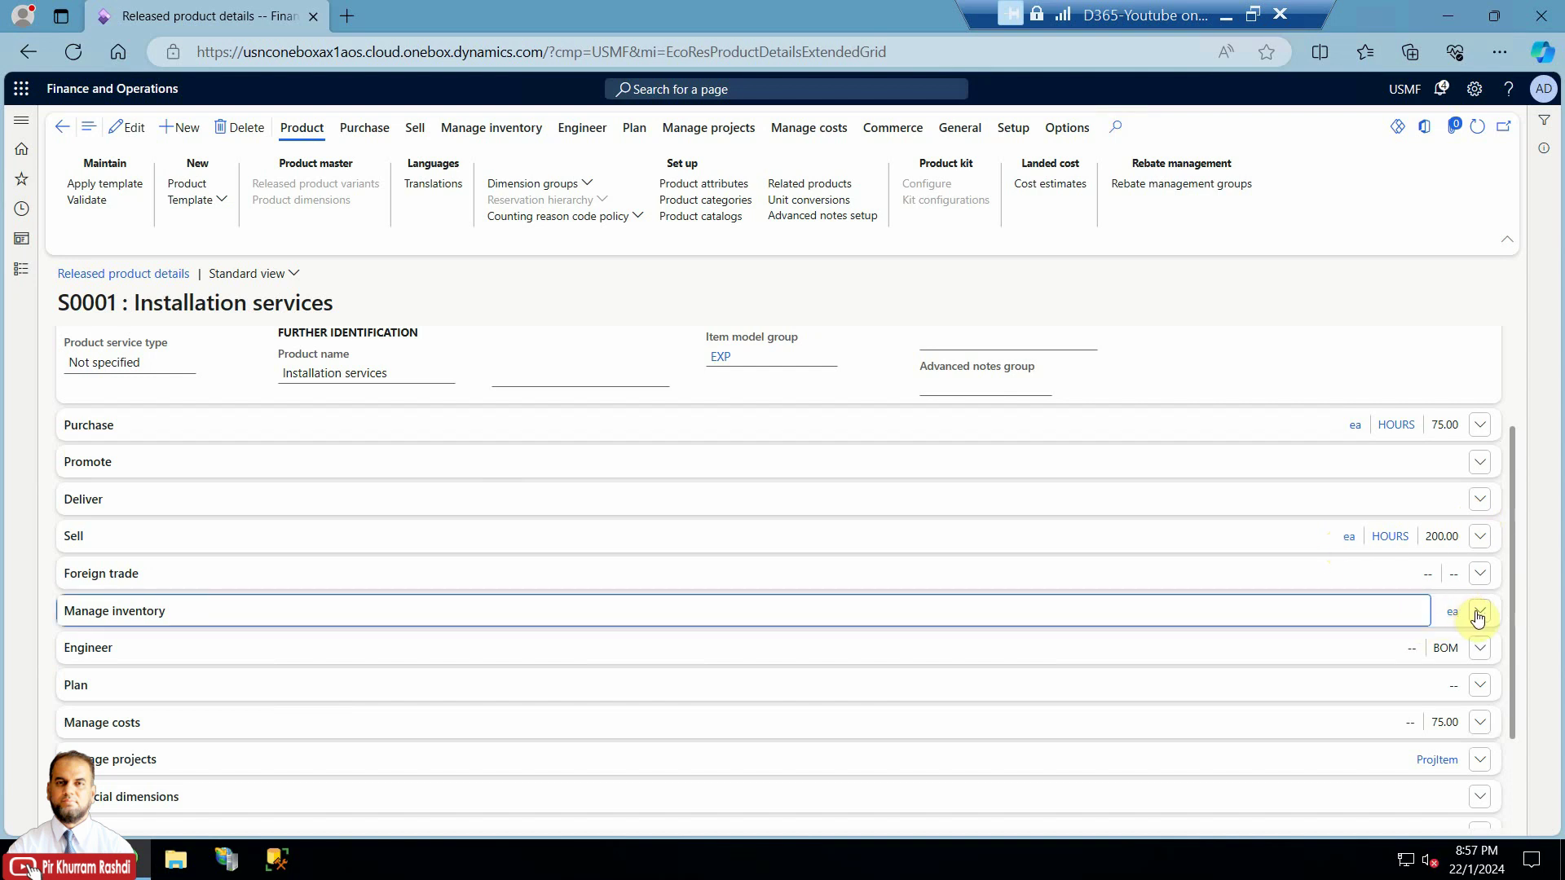
click(1478, 613)
scroll(1292, 559, up, 2)
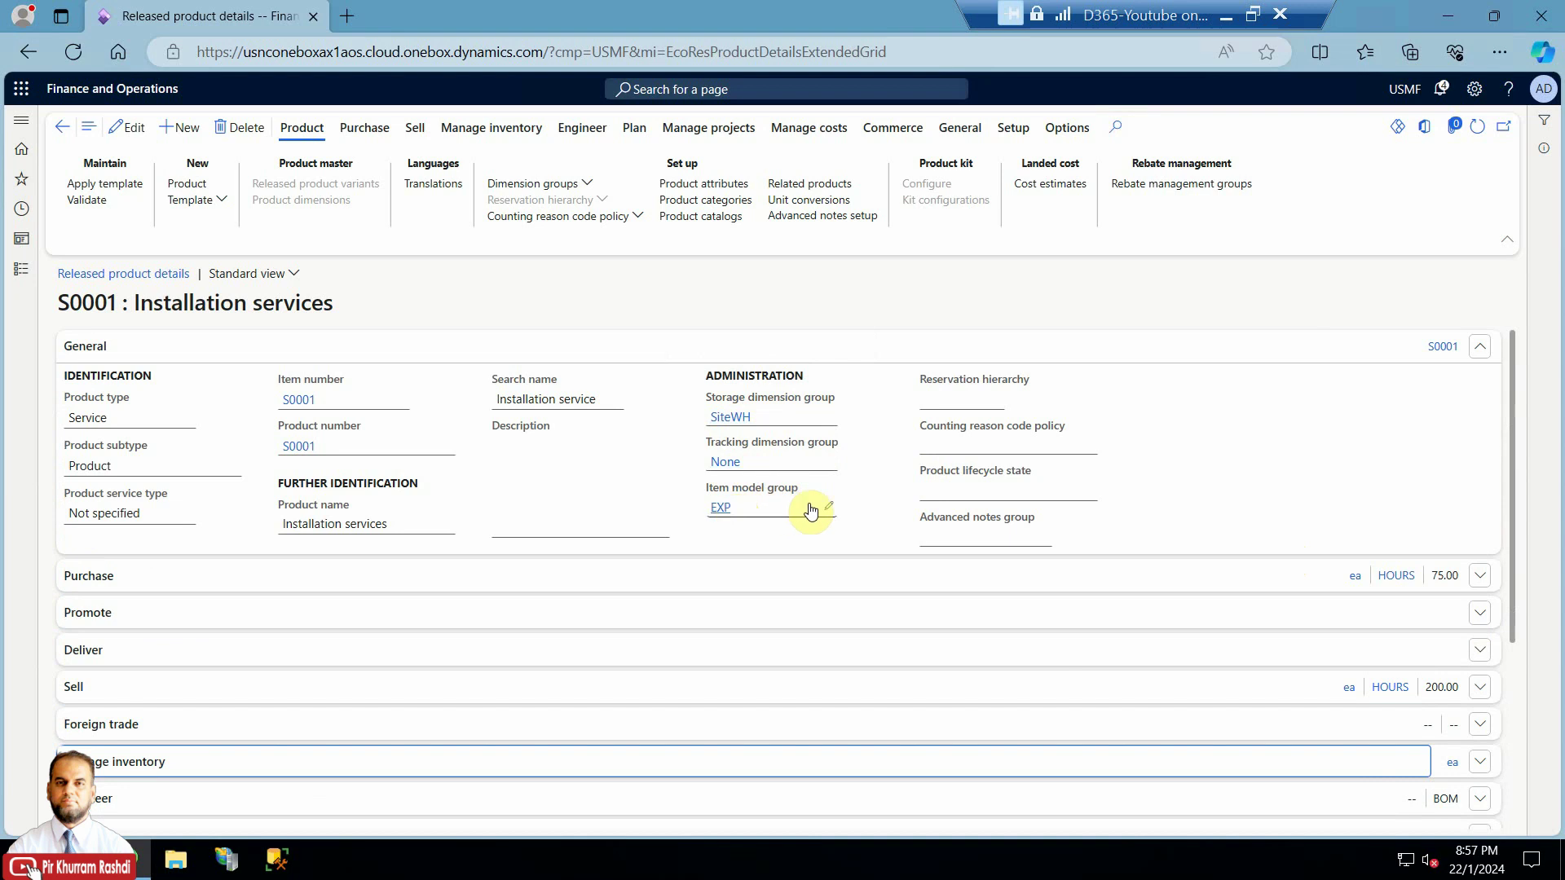
click(722, 509)
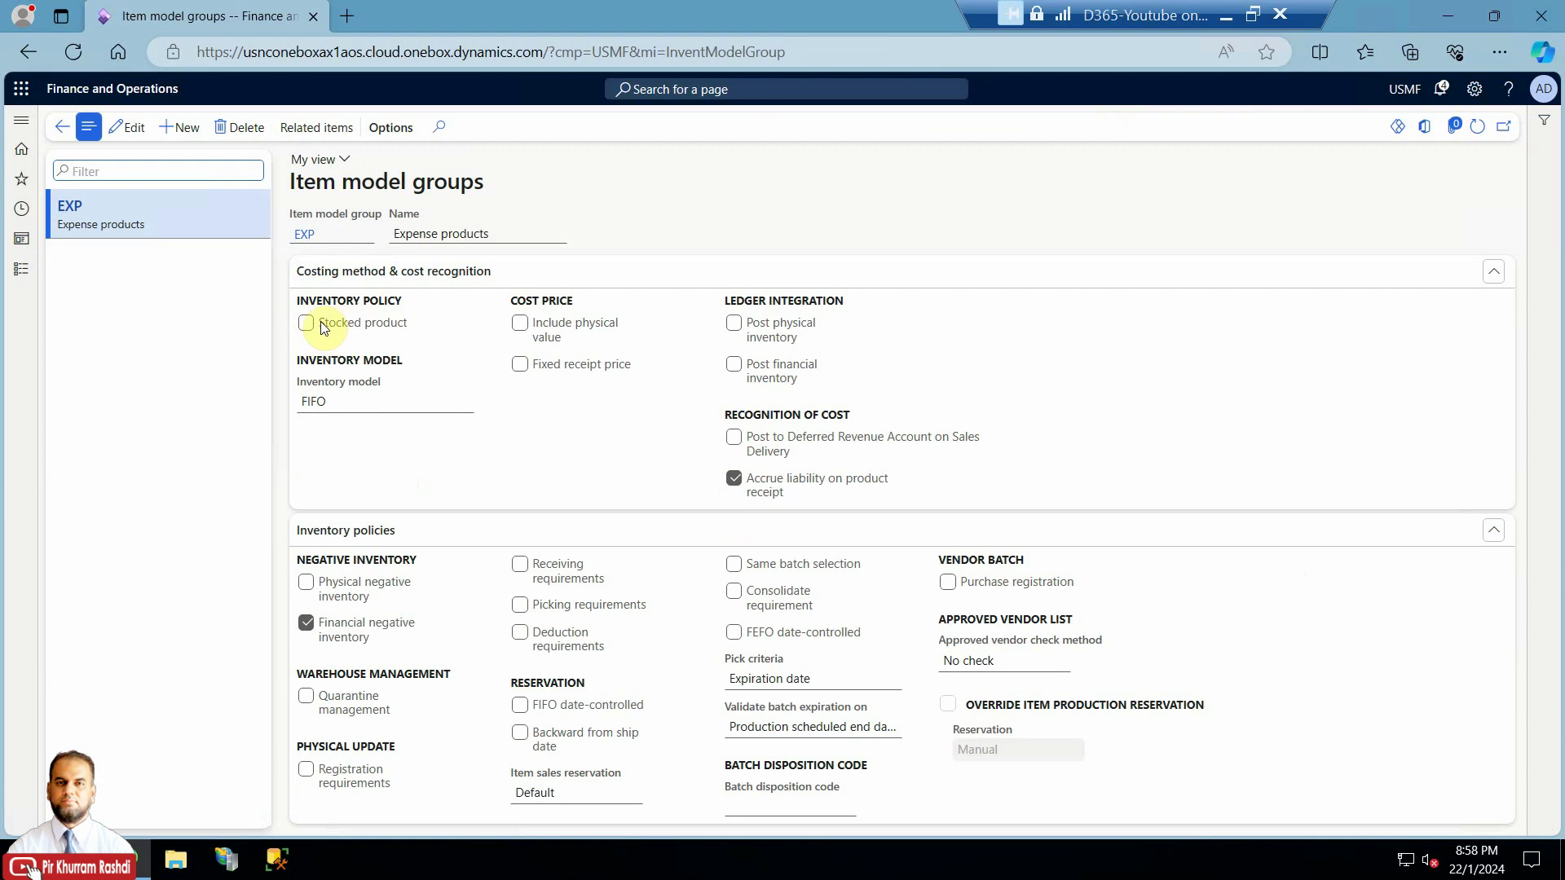
- Inspect S0001's None tracking group and SiteWH storage group, widening the Name column, then return
click(67, 129)
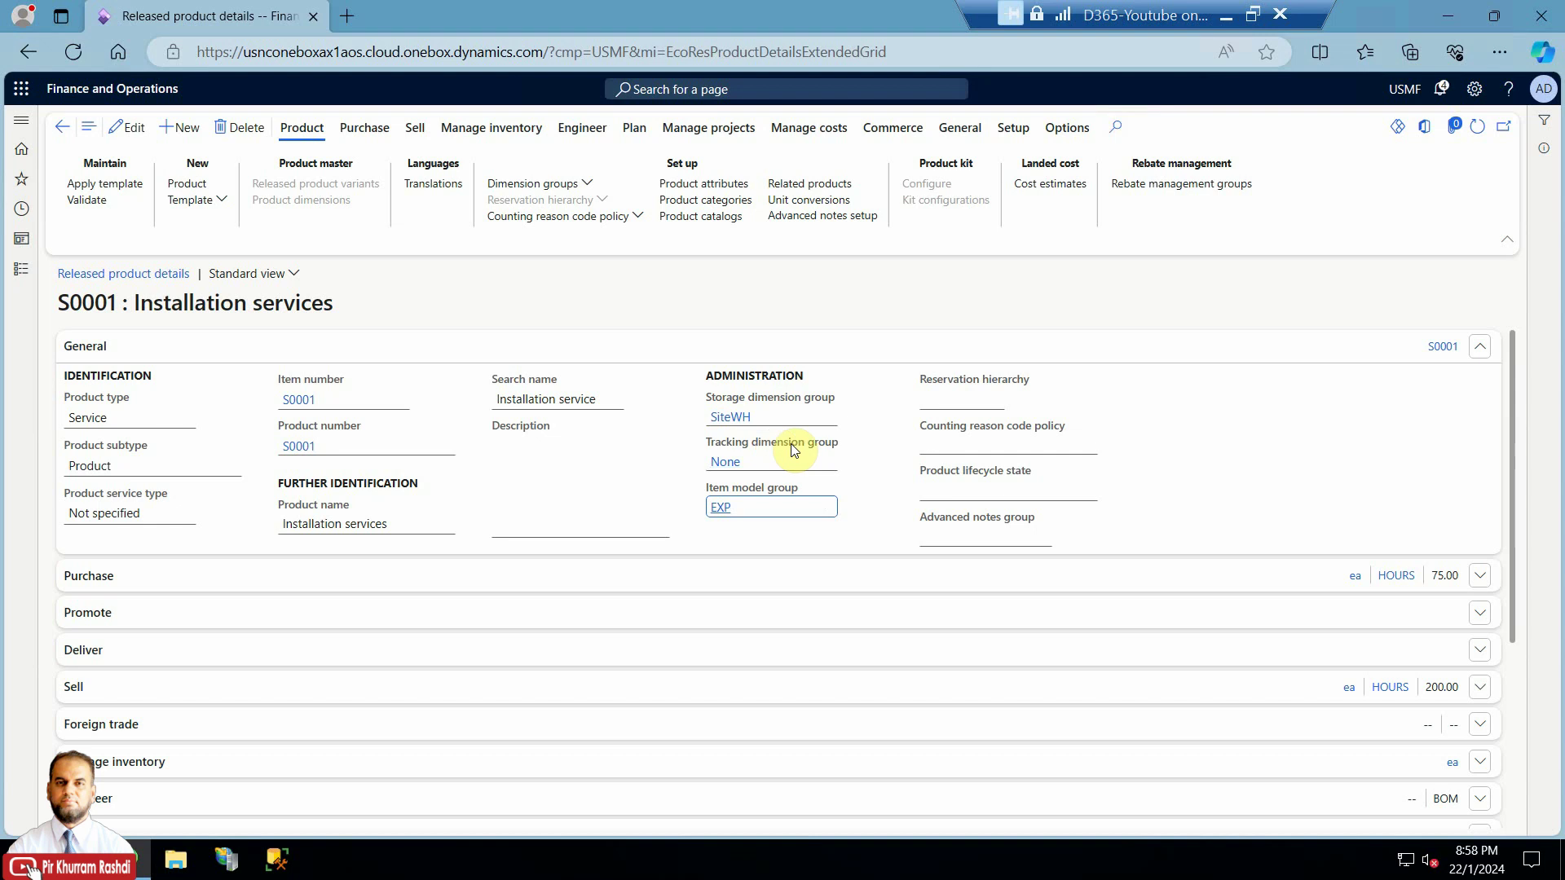
mouse_move(821, 451)
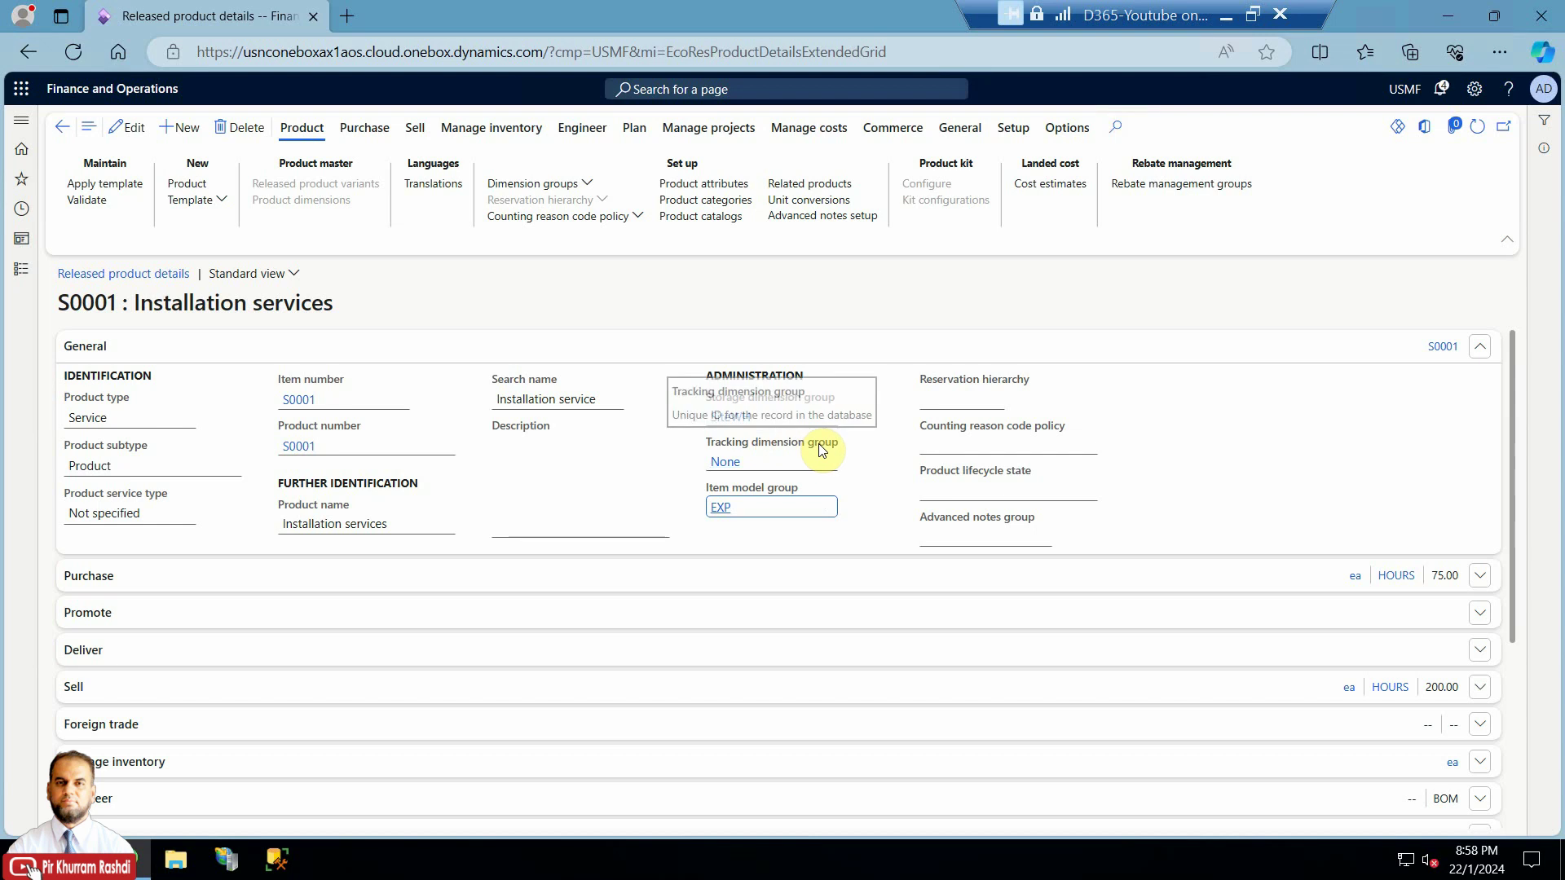
click(725, 462)
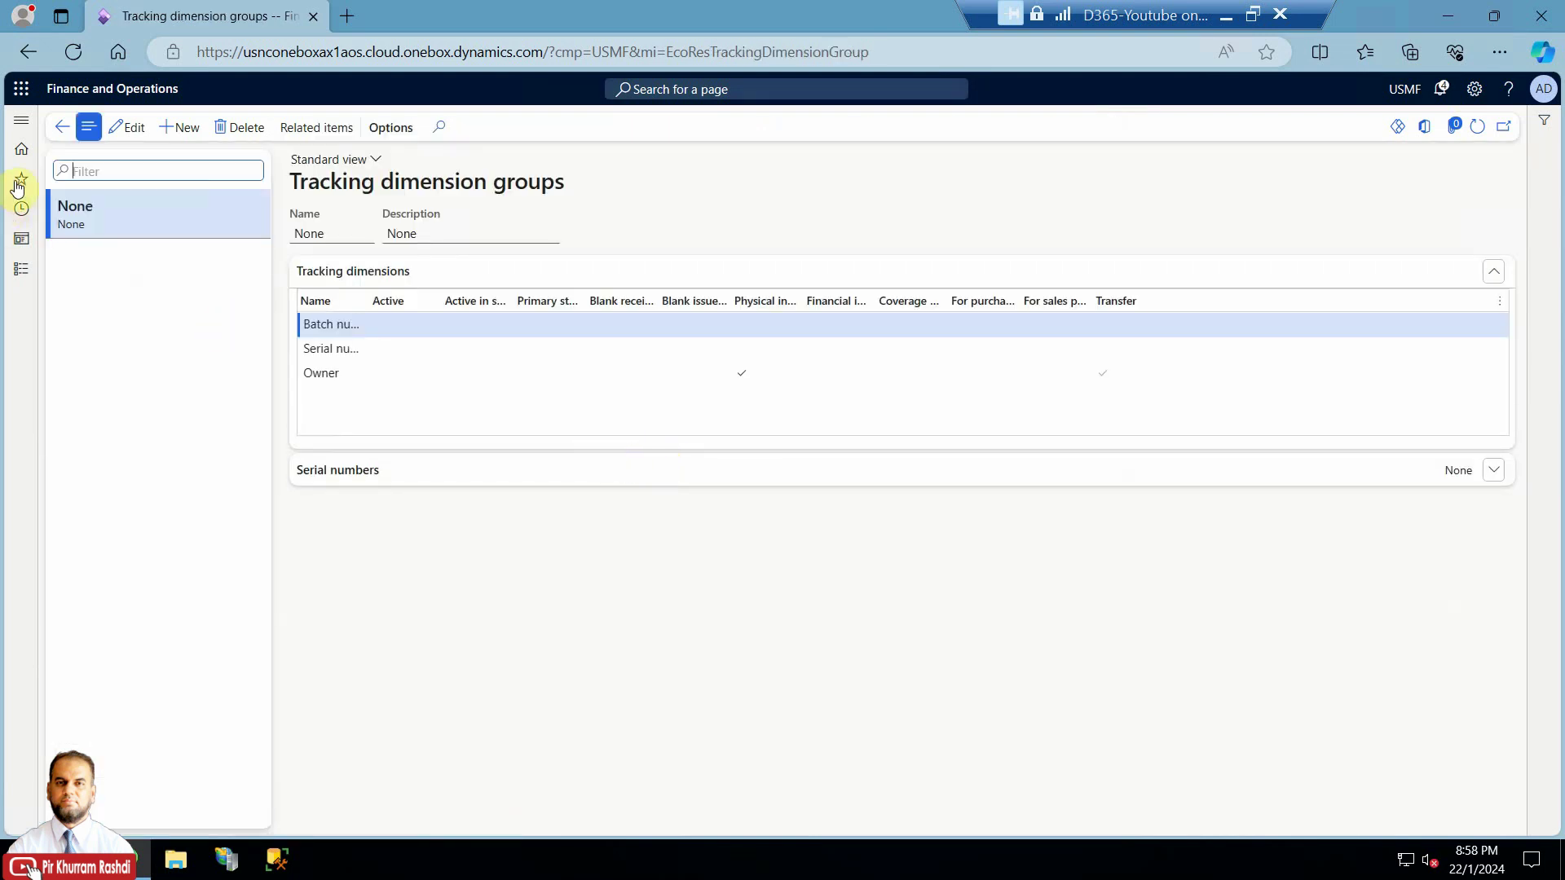
click(62, 127)
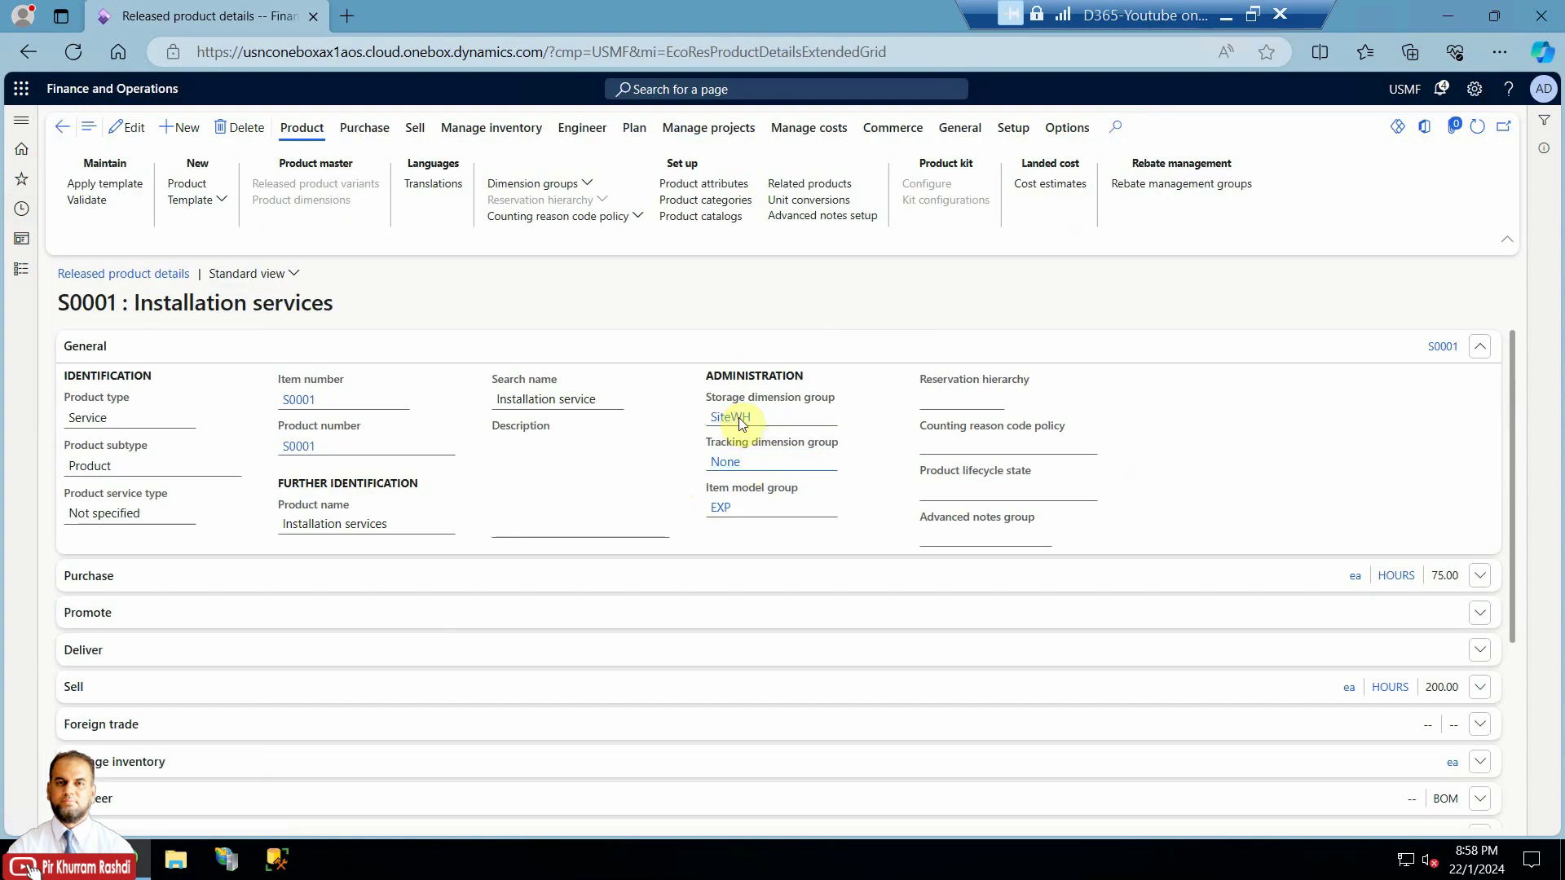
click(738, 419)
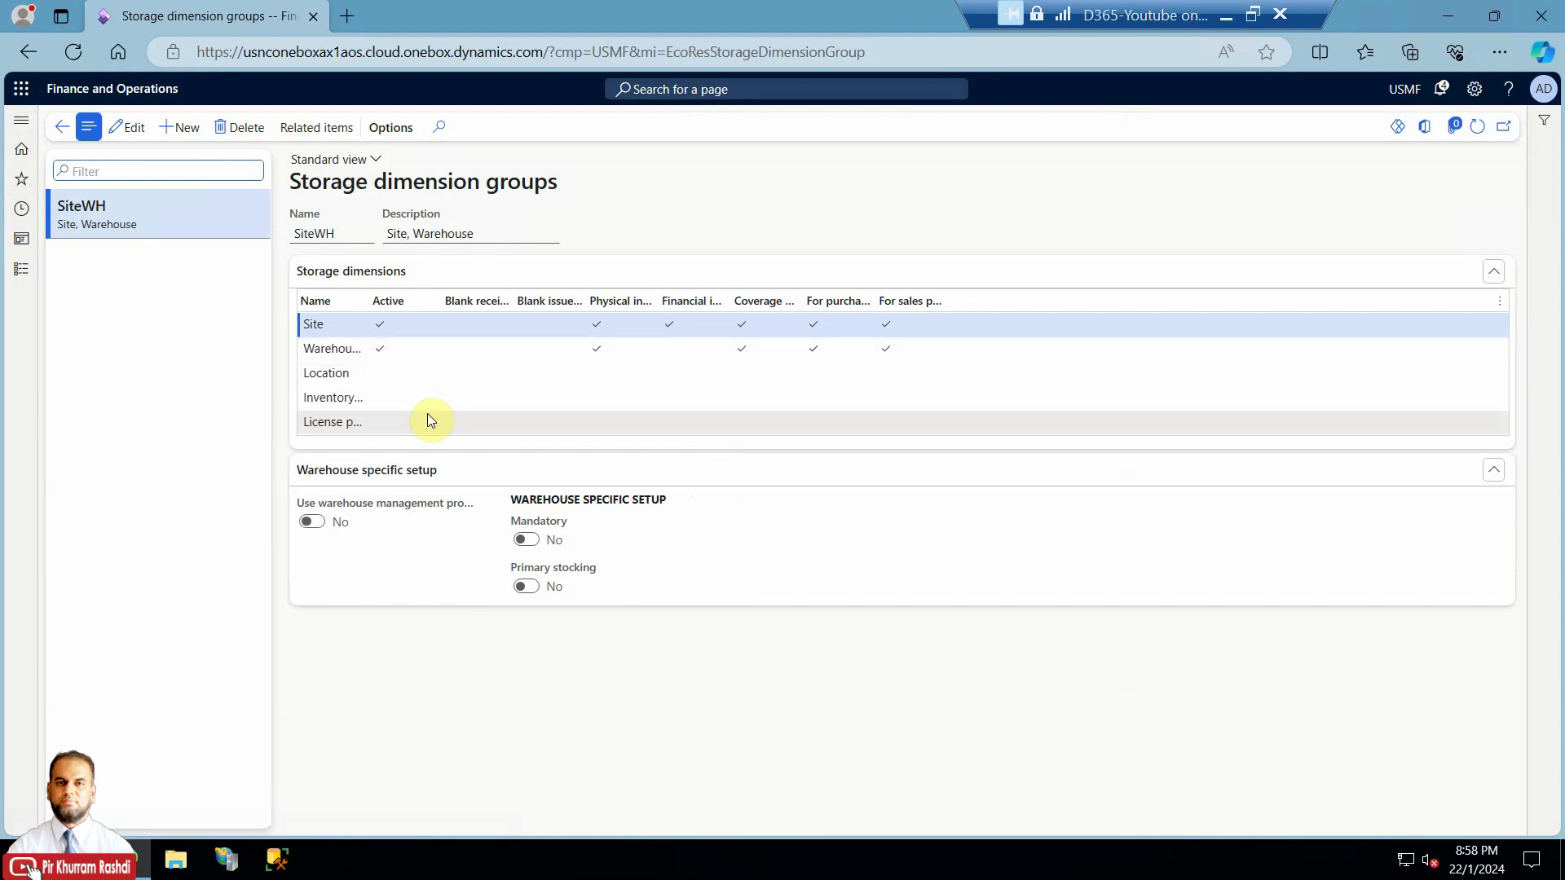
drag(367, 300, 481, 301)
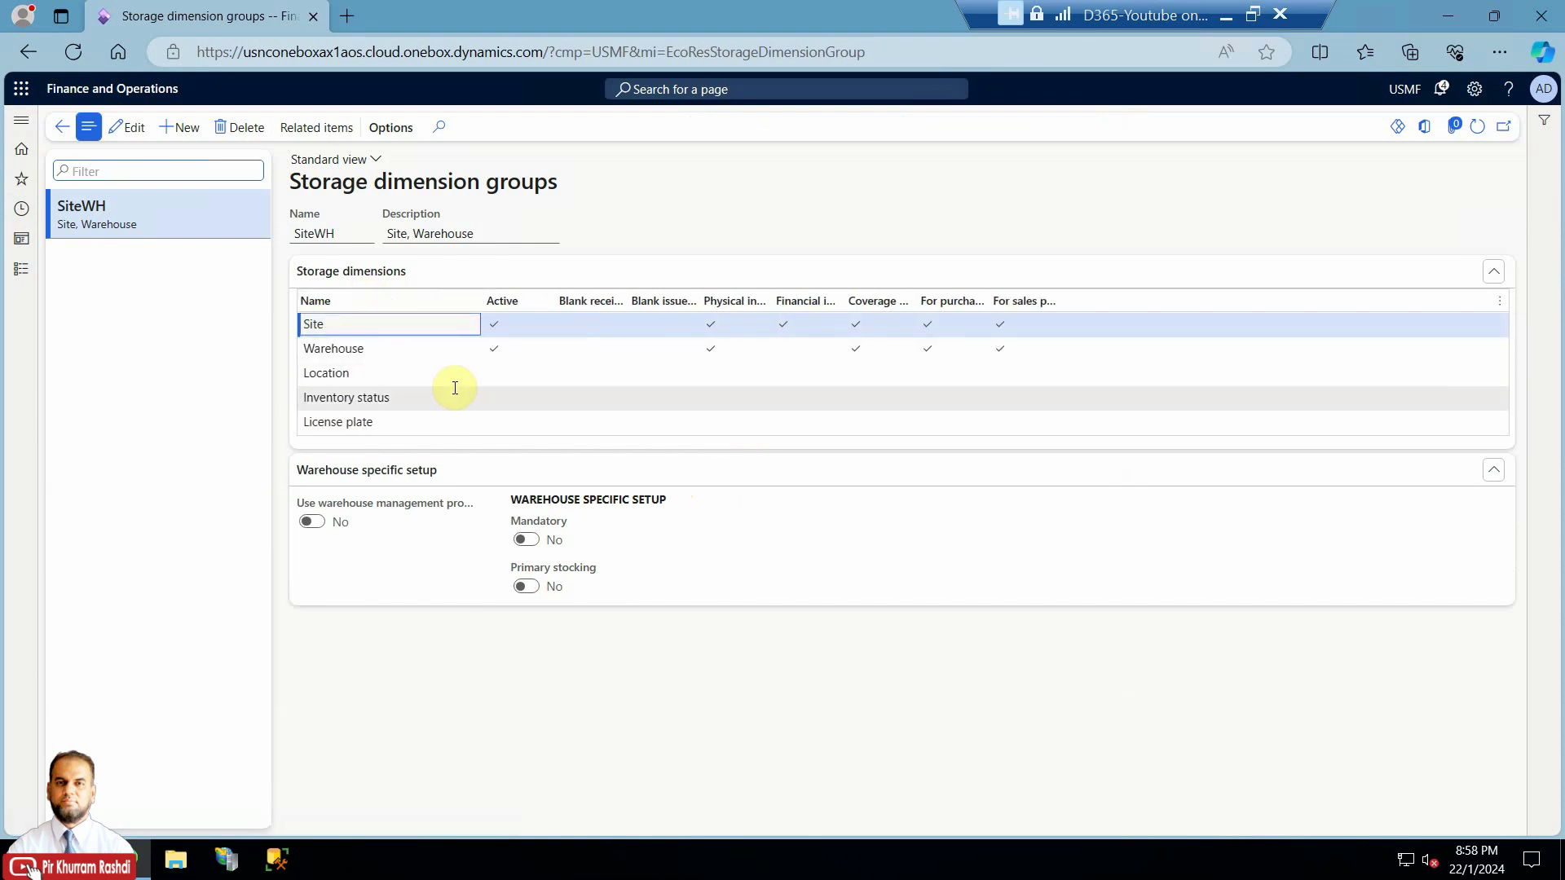
click(64, 128)
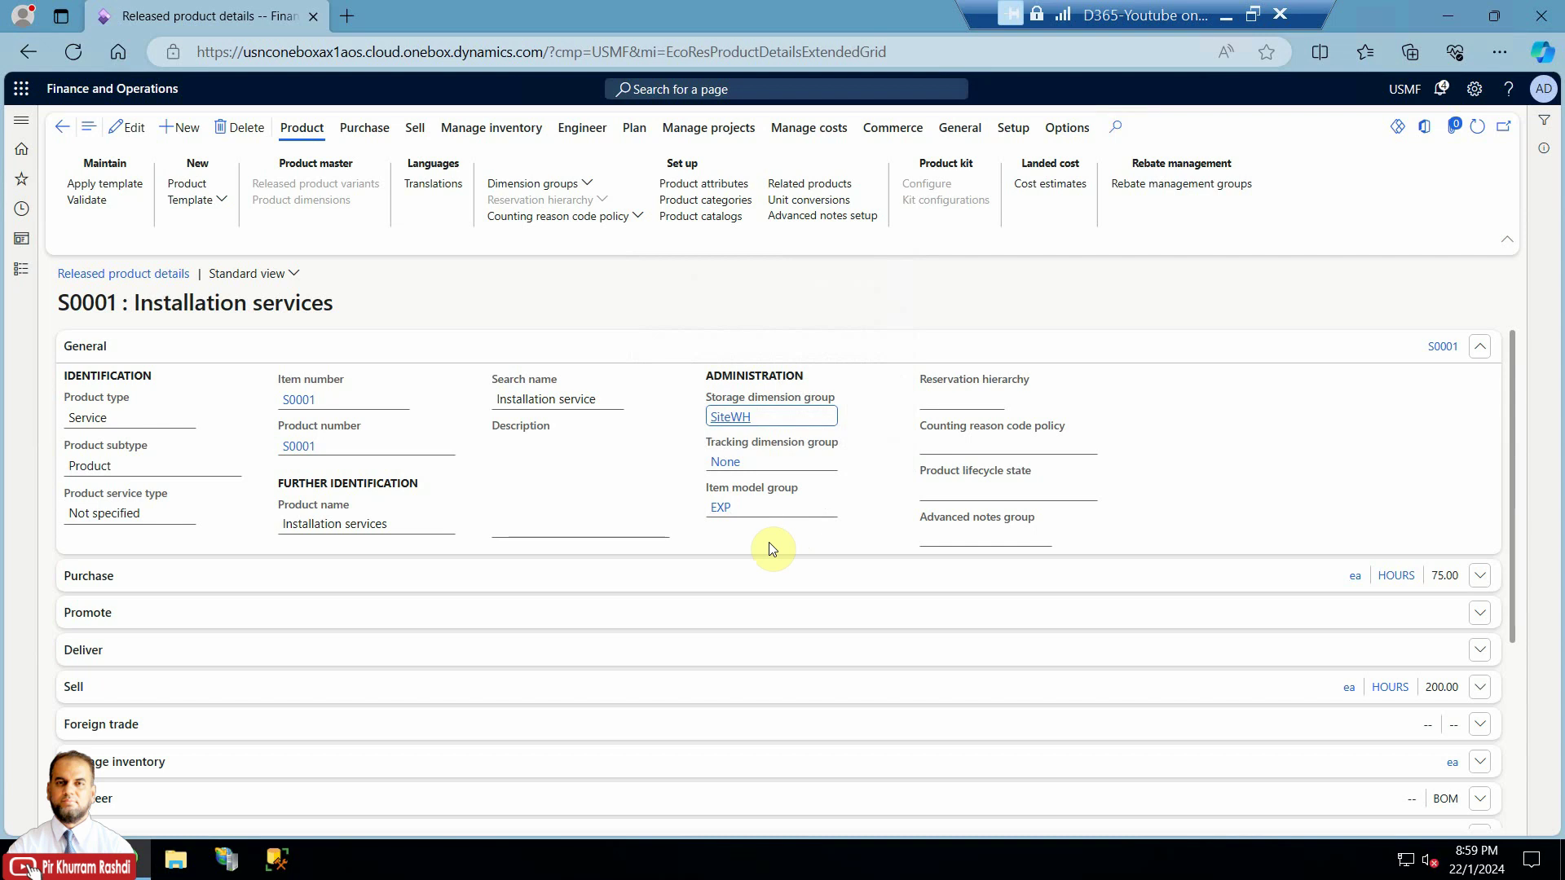
- Show the Template options for creating a template from S0001 Installation services
click(221, 204)
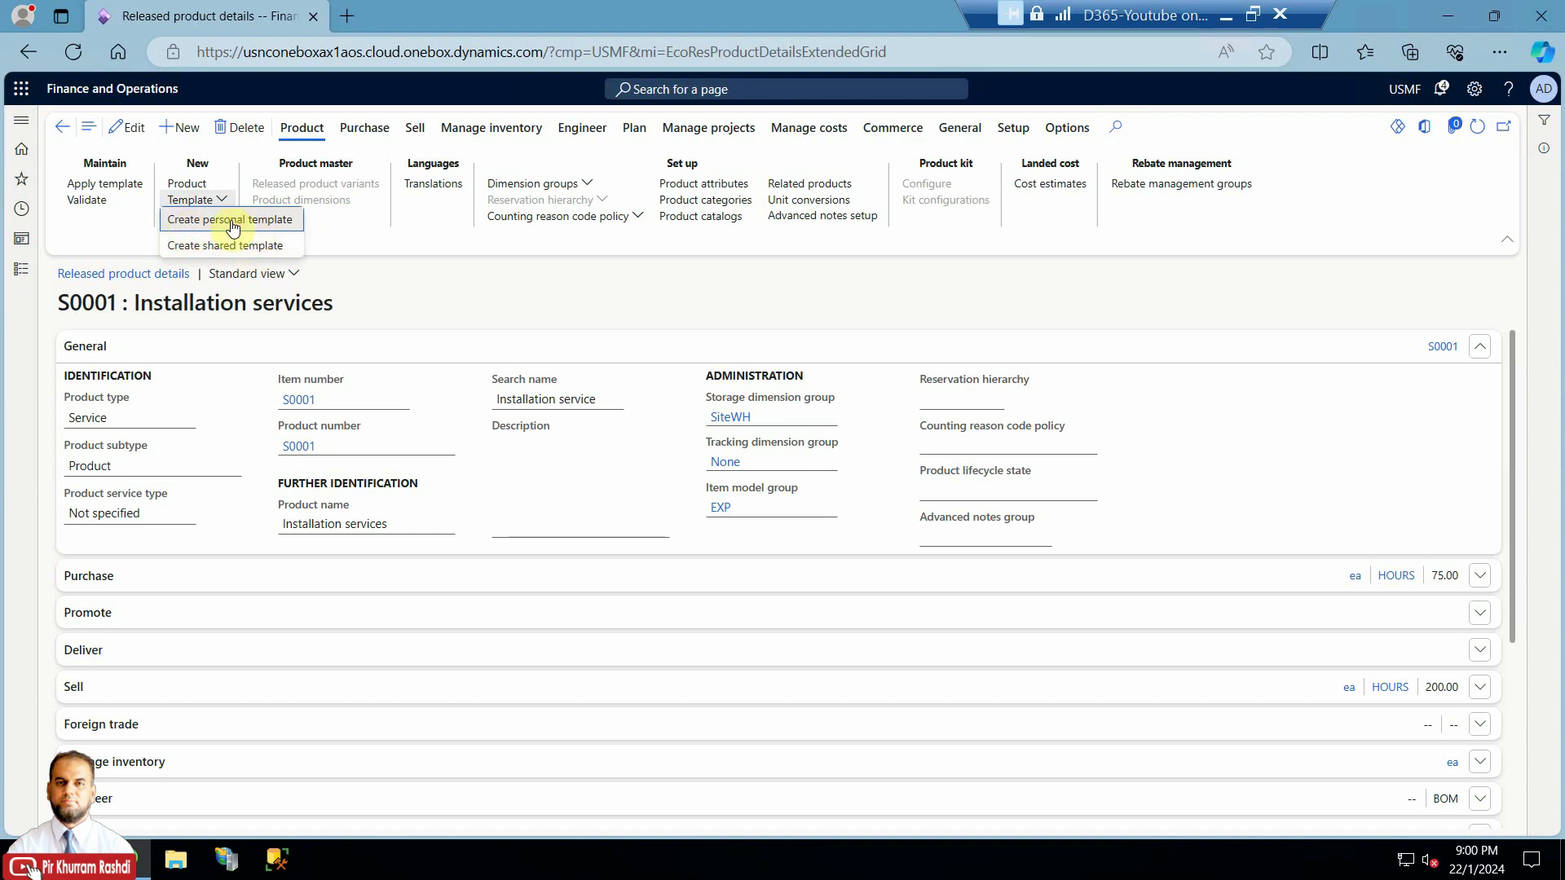
- Create personal template 'PKR - Services' from S0001 and return to the filtered products list
click(232, 222)
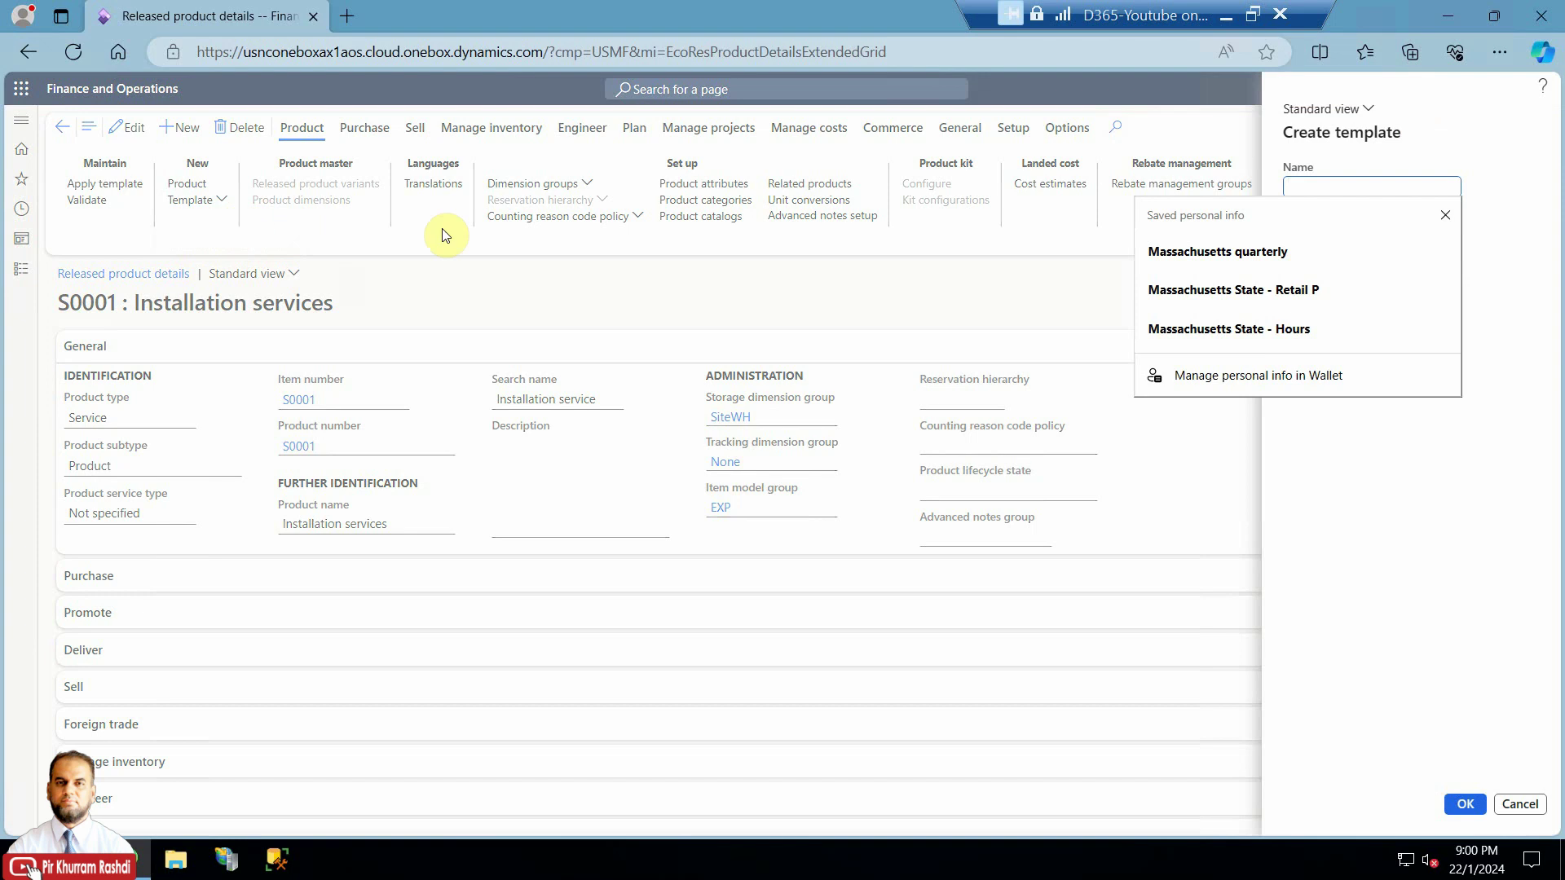
click(1350, 524)
click(1390, 187)
click(1444, 217)
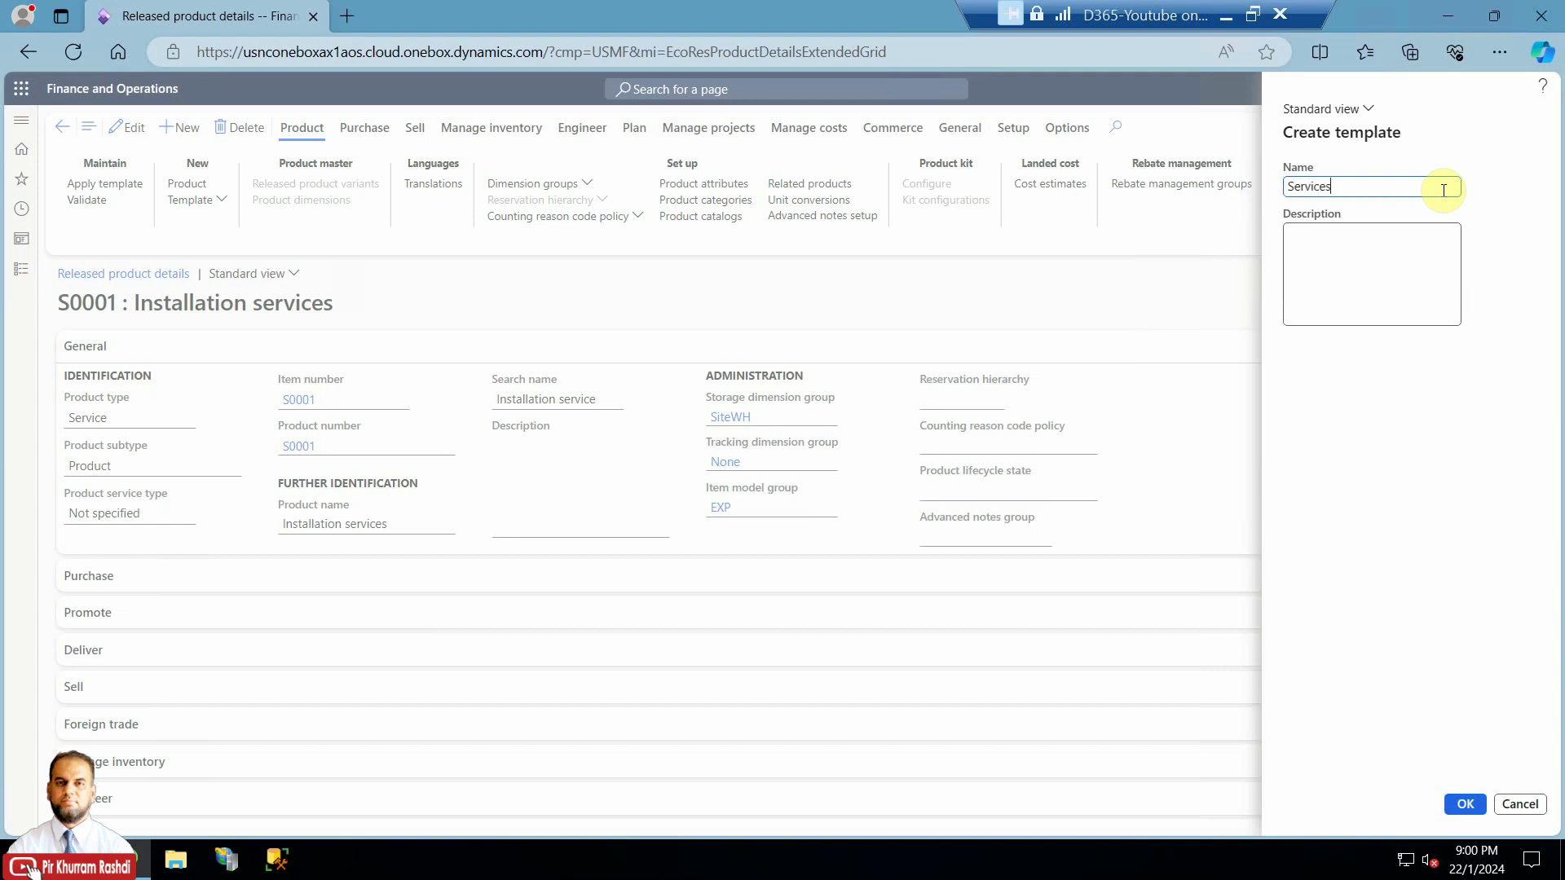
text(PKR -)
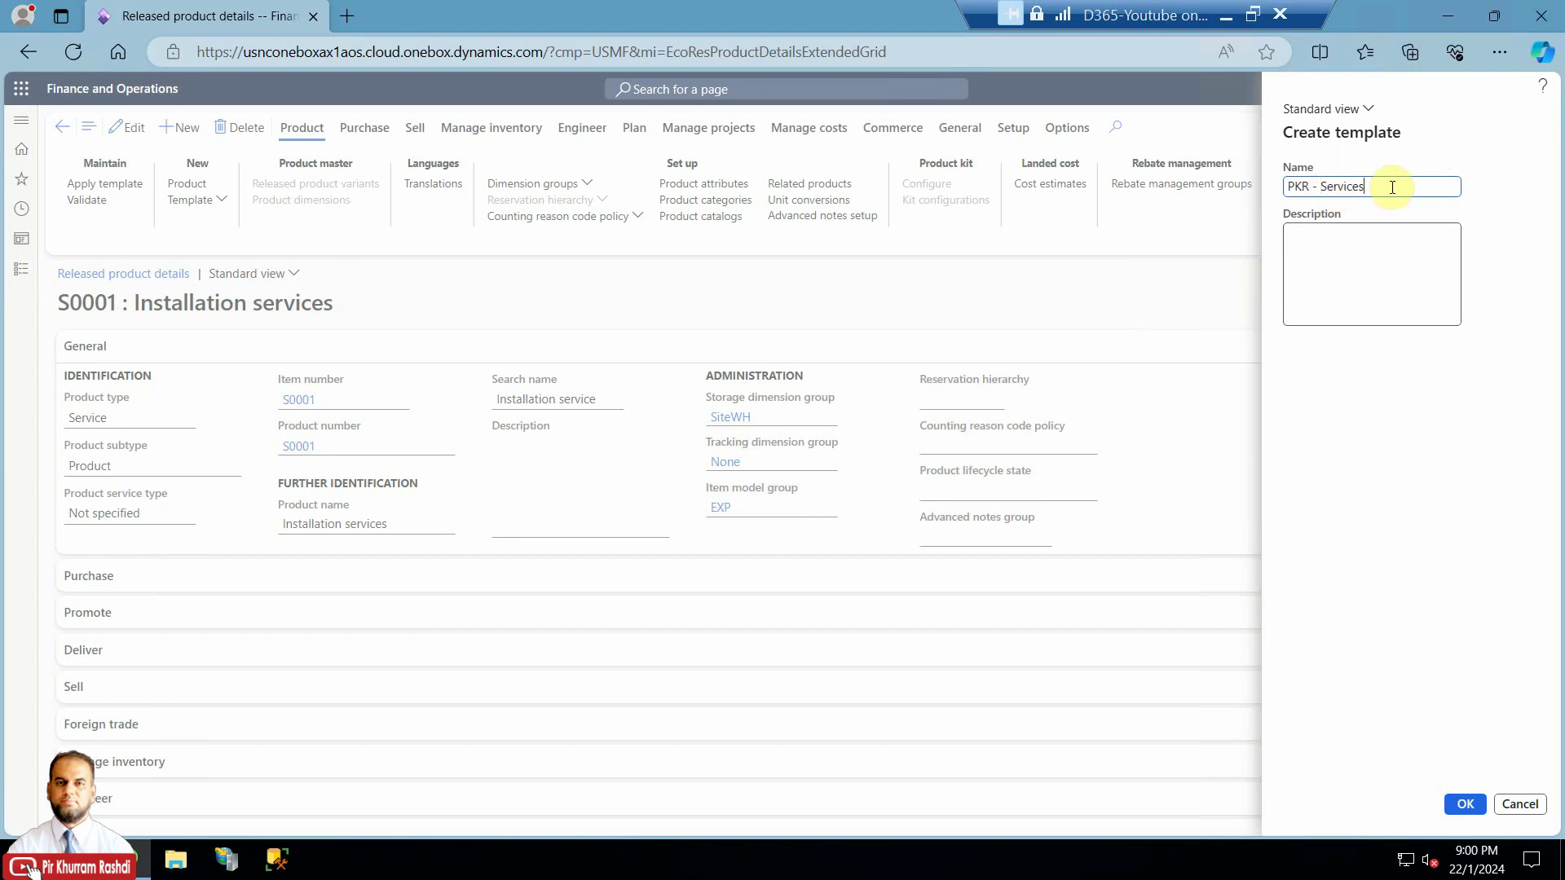
click(1373, 234)
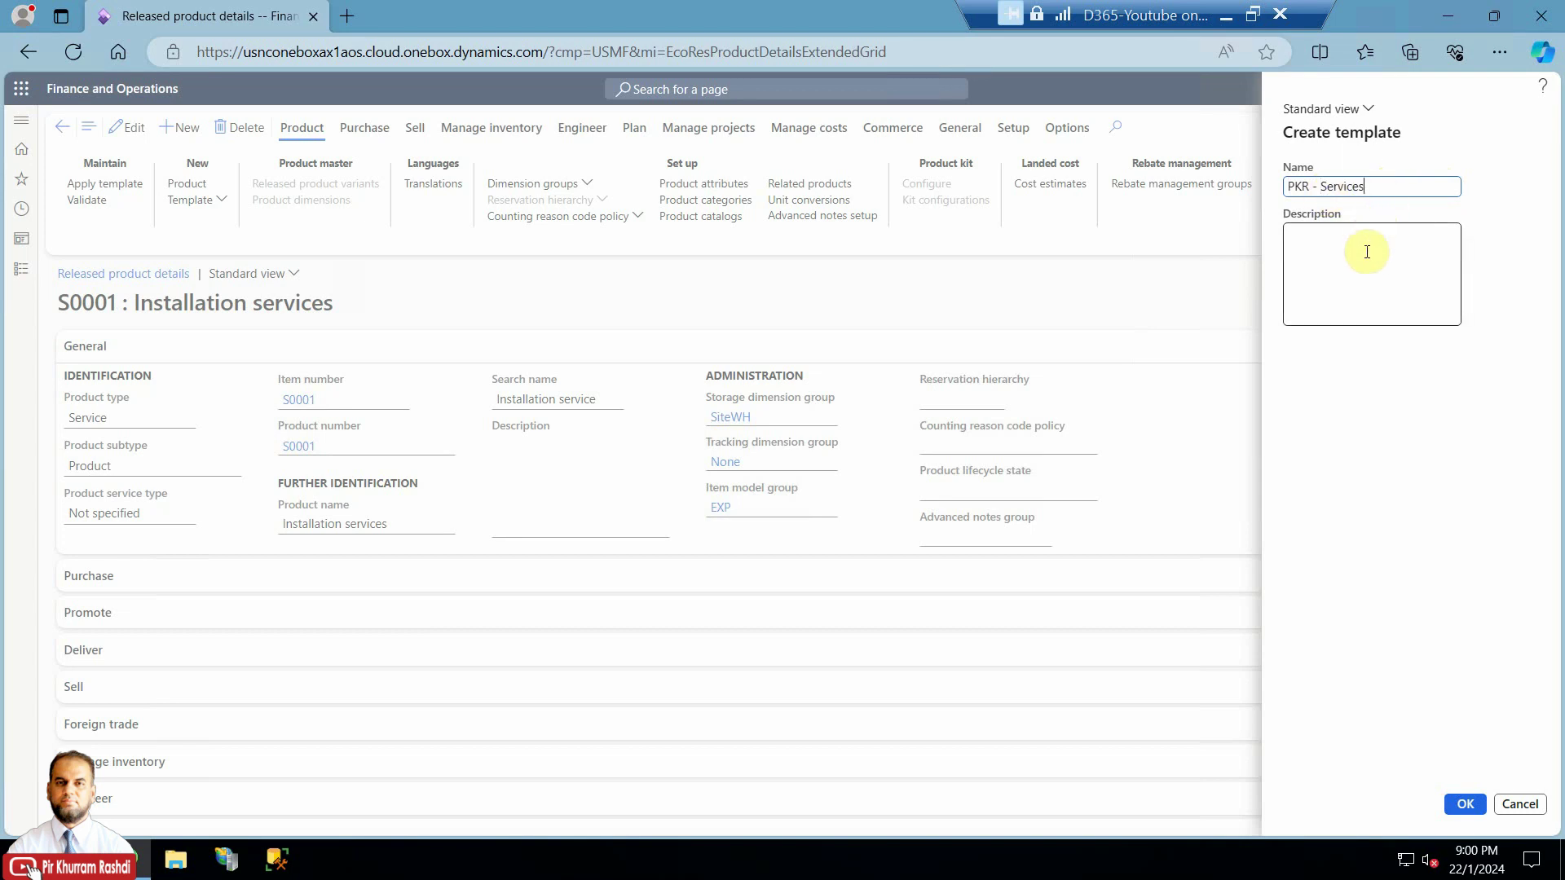
click(1467, 807)
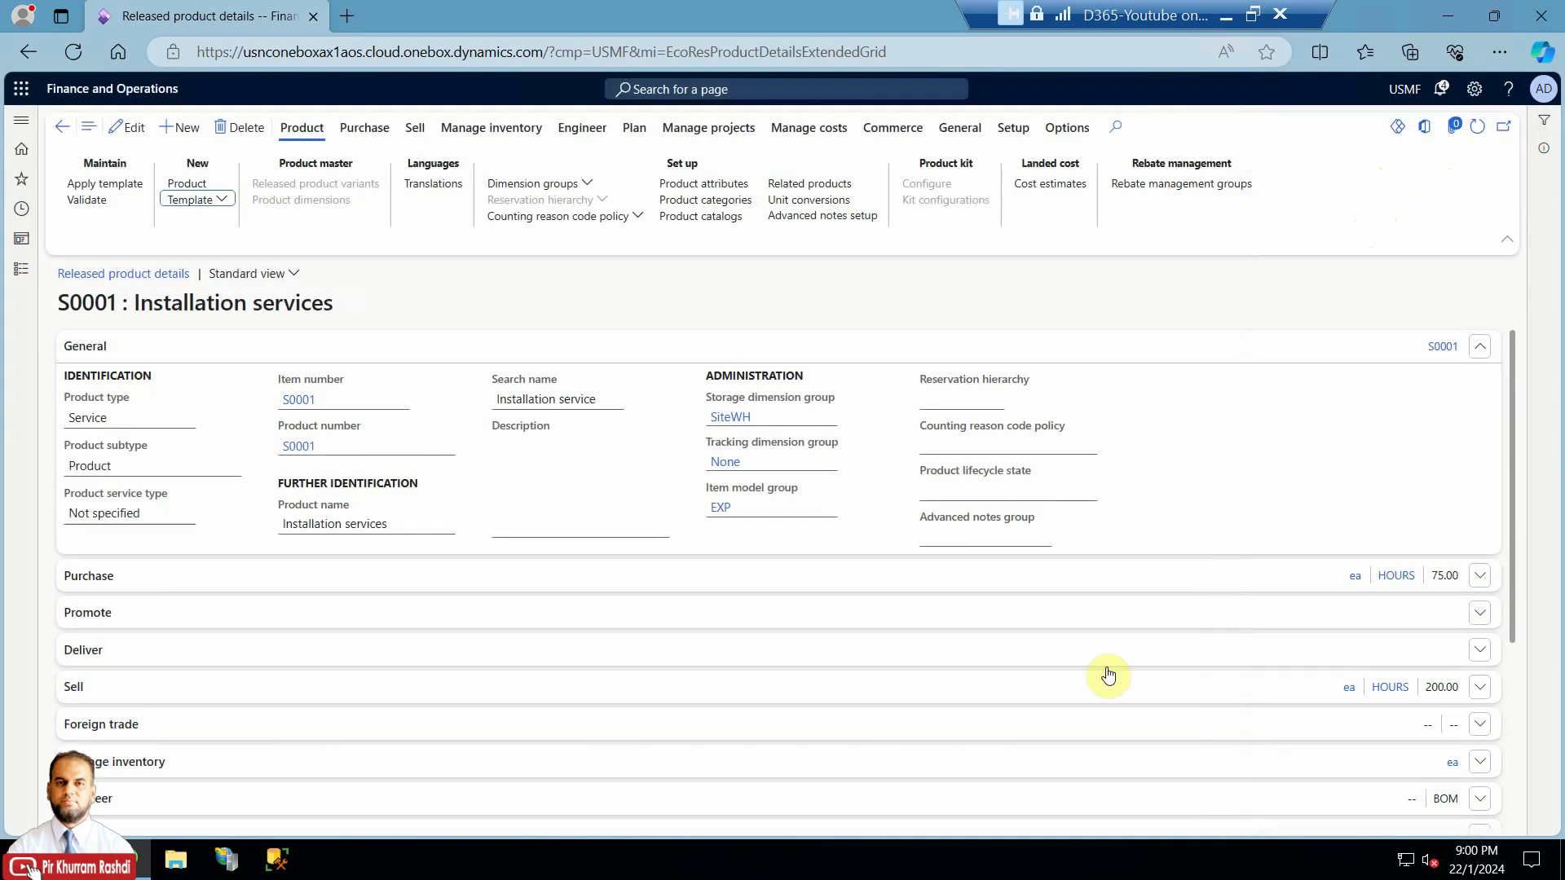
click(64, 129)
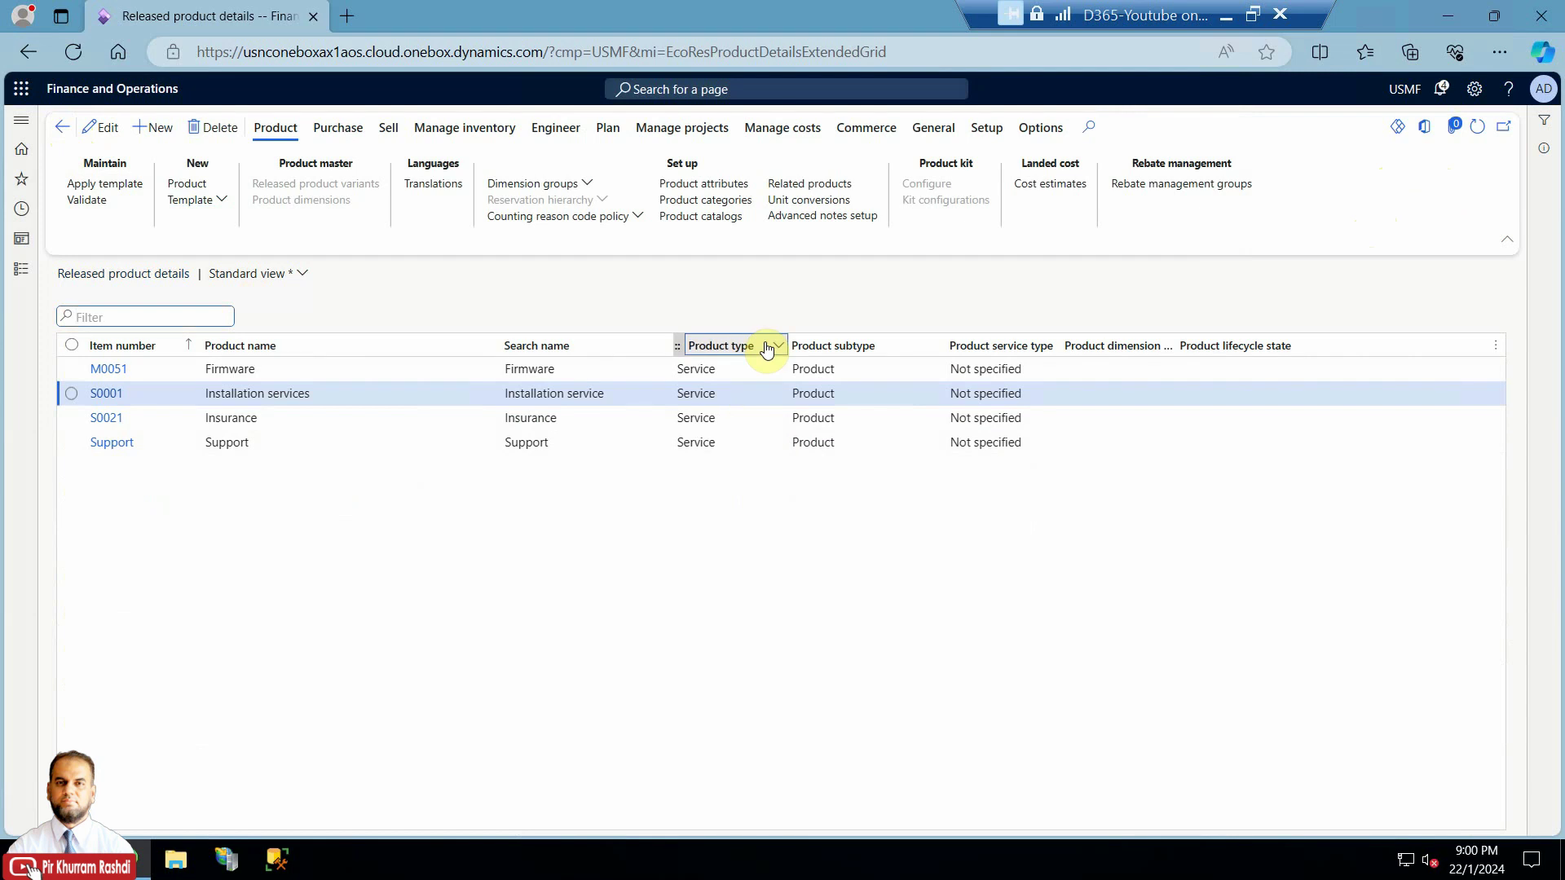
- Switch the Product type filter to Item products and select the F00007 Speaker cover KJ29 row
click(766, 347)
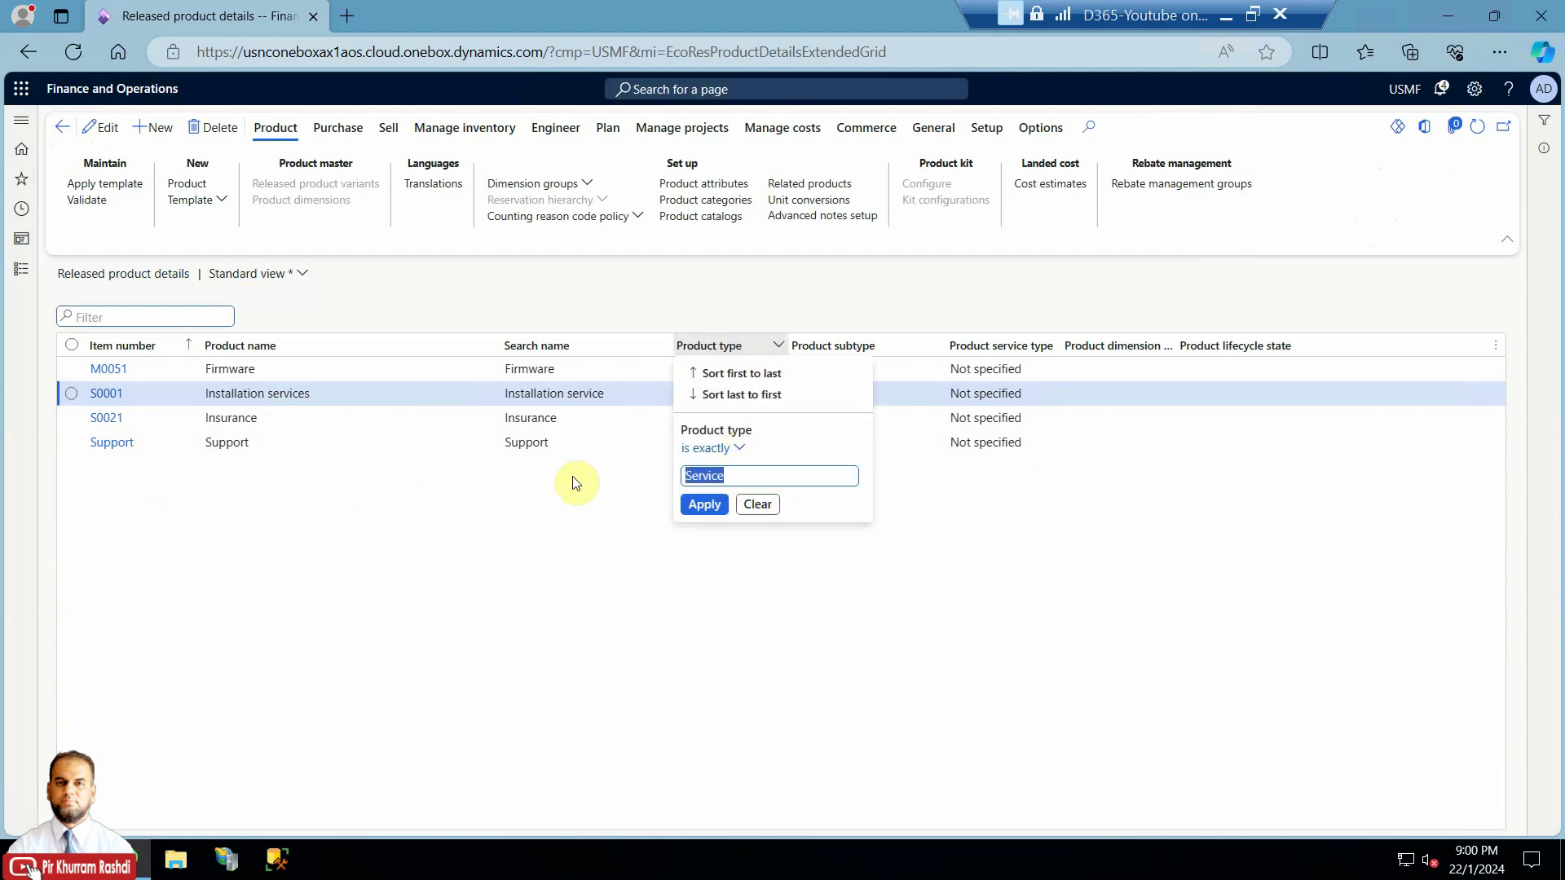
text(Service)
key(Return)
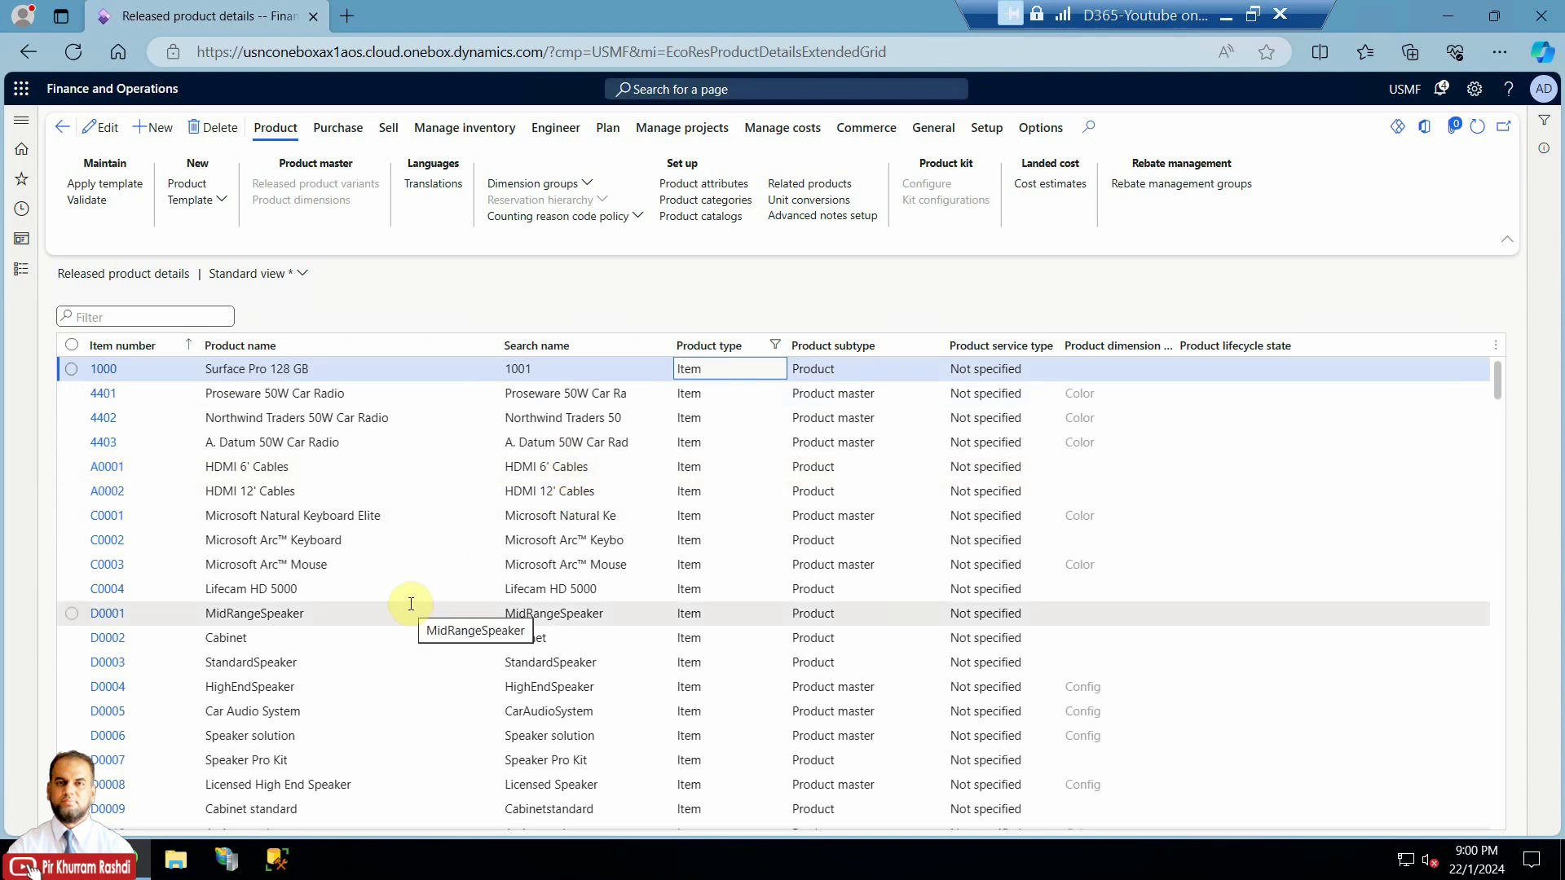
click(909, 352)
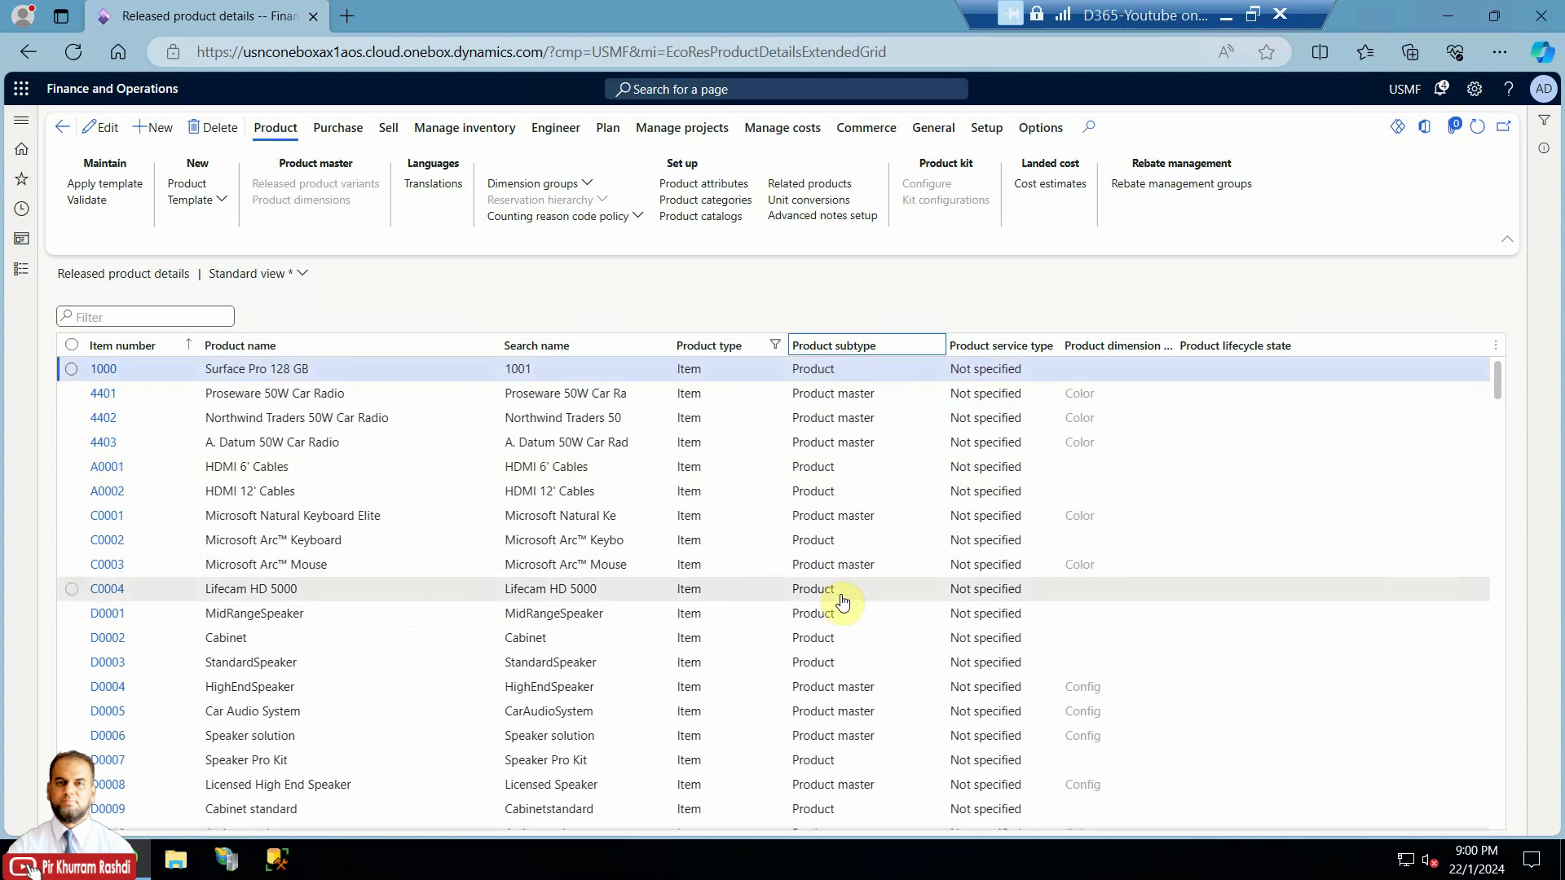
scroll(842, 601, down, 5)
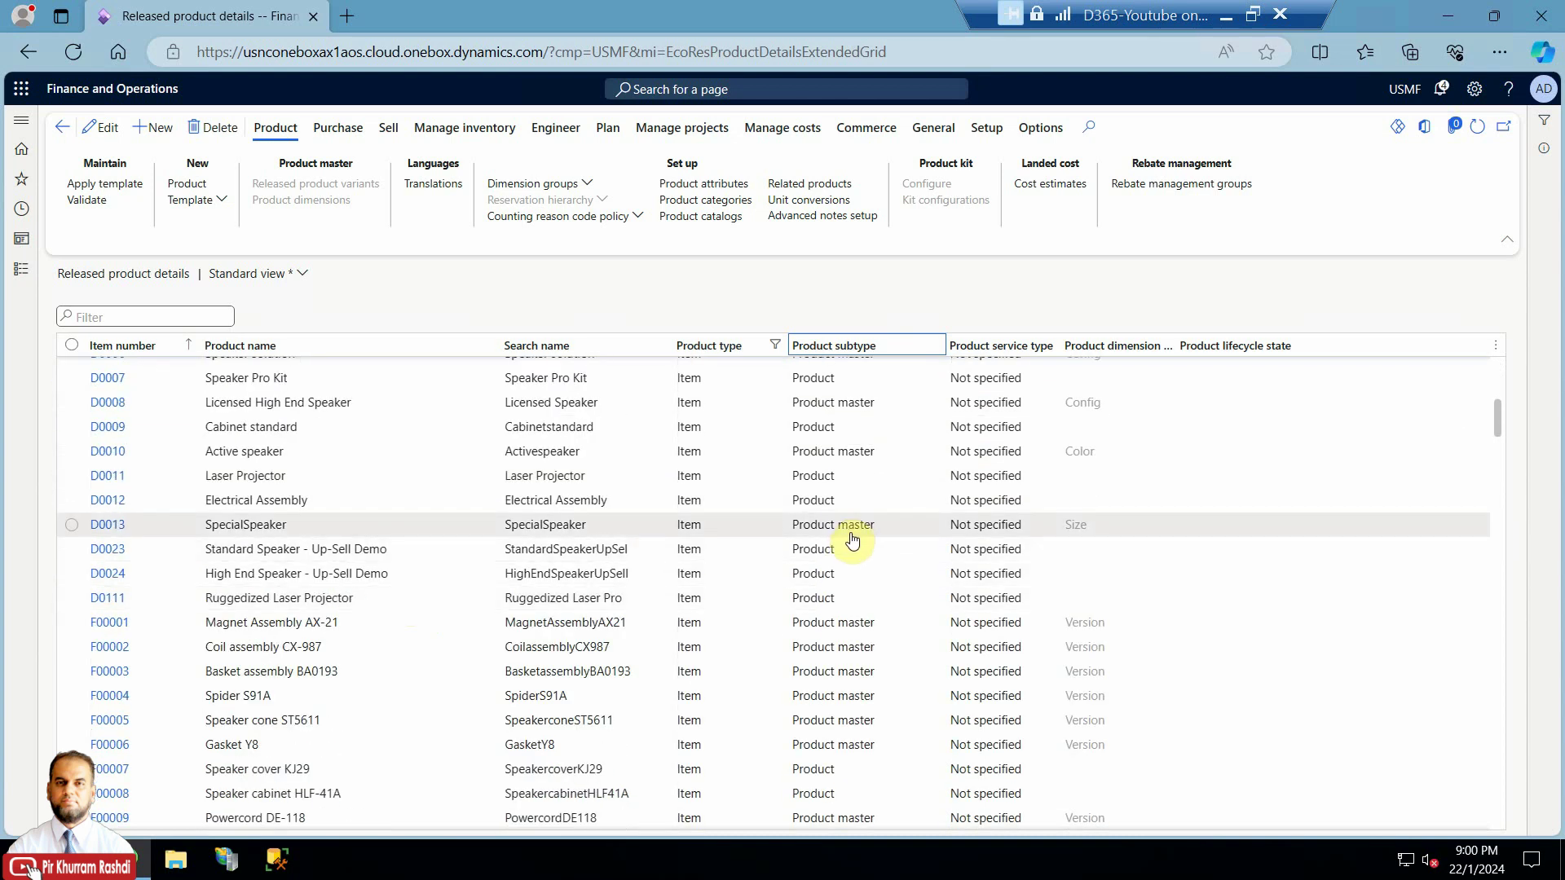
scroll(852, 539, down, 5)
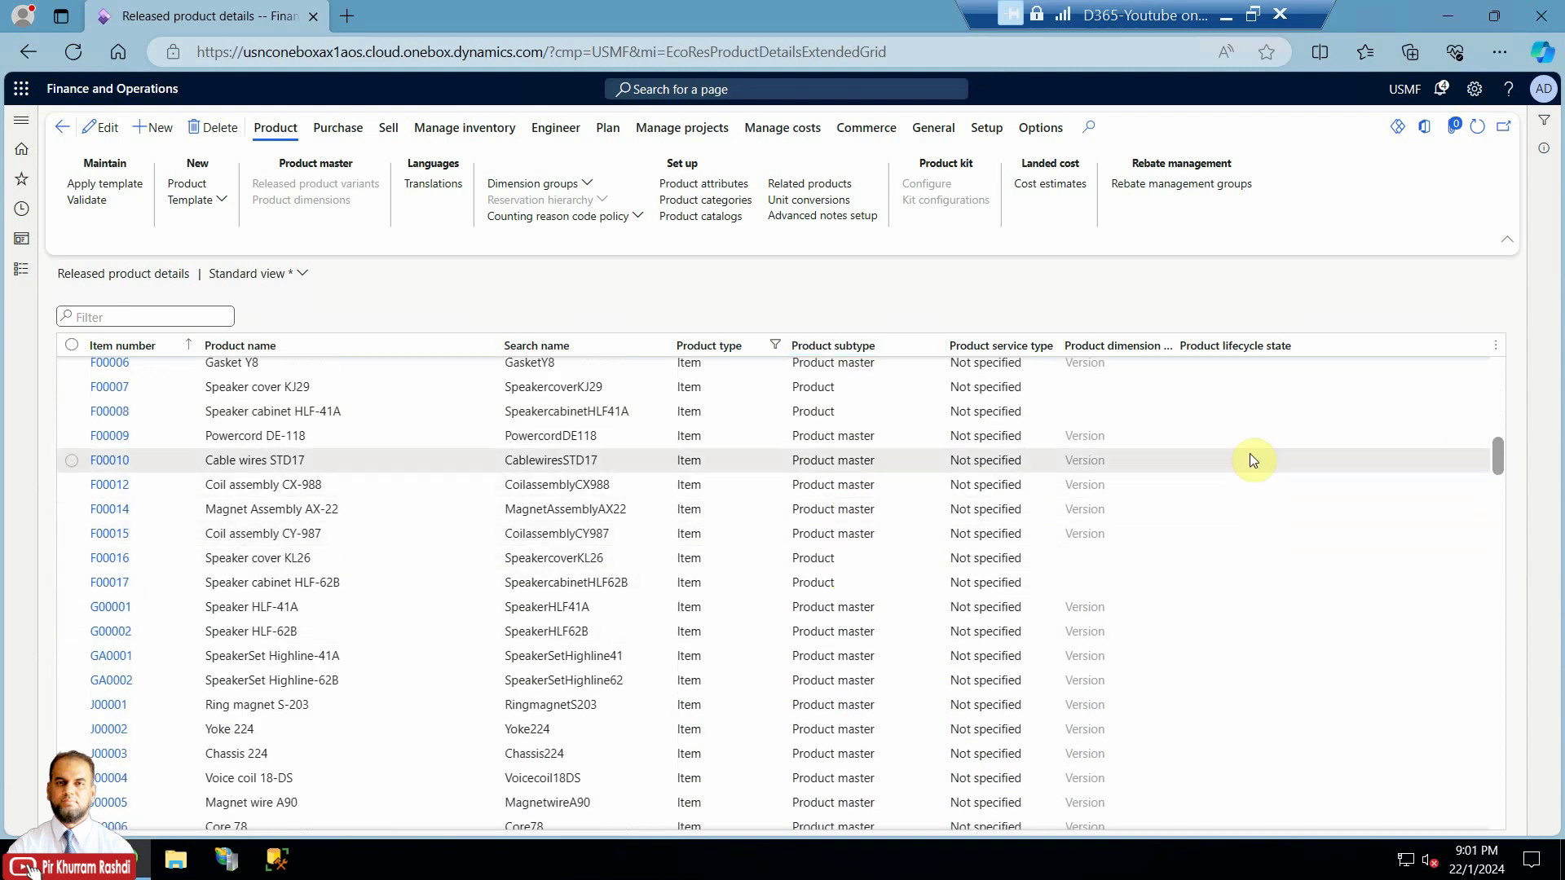
click(842, 391)
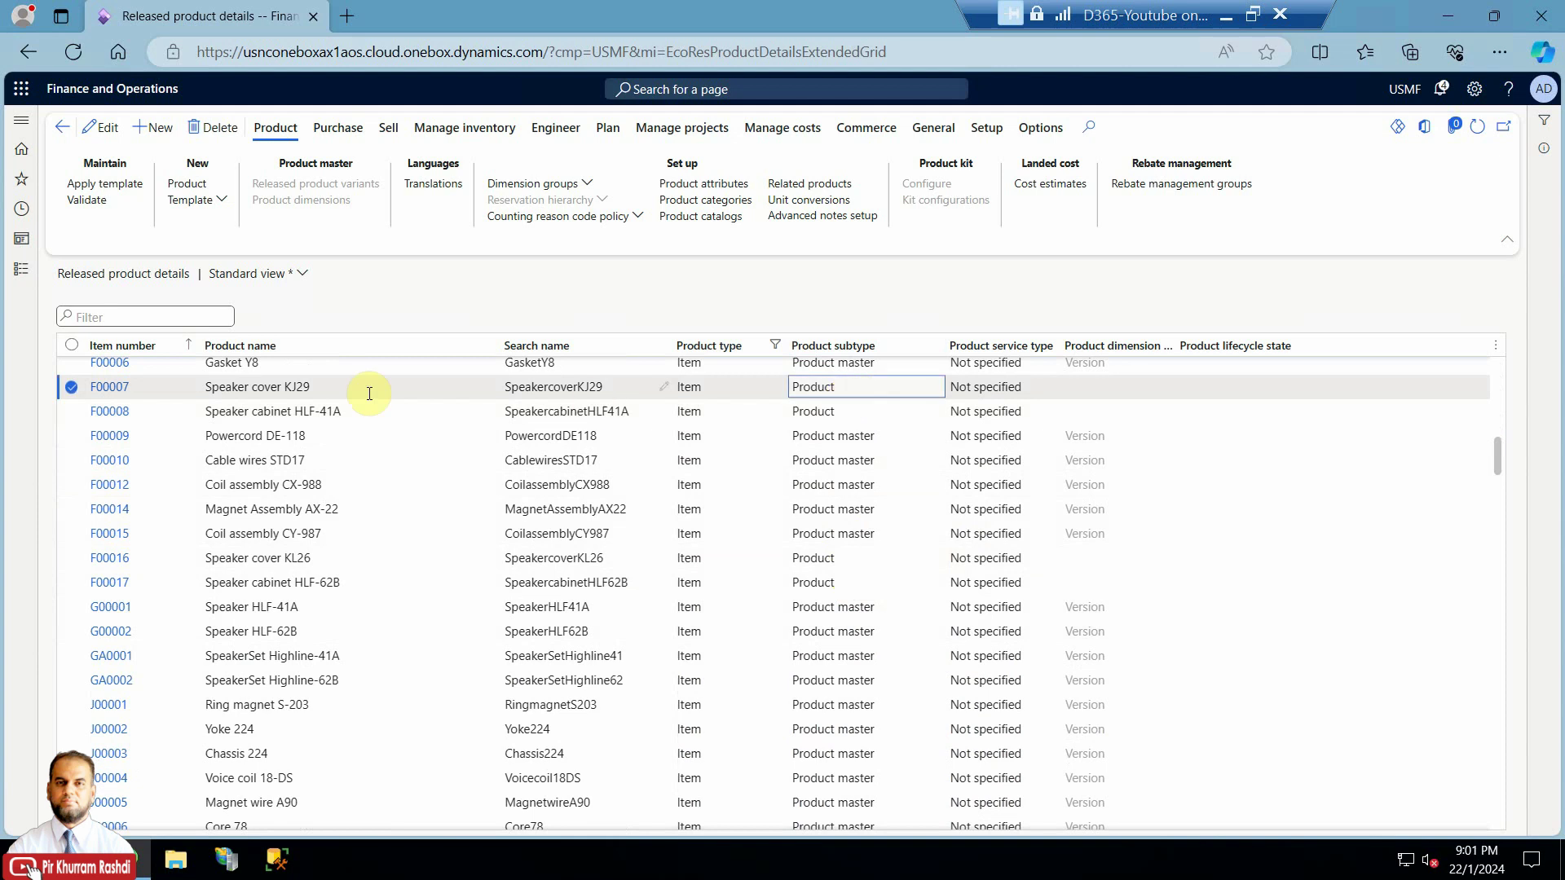
- Open F00007 Speaker cover KJ29 details and scroll through its FastTabs
click(108, 387)
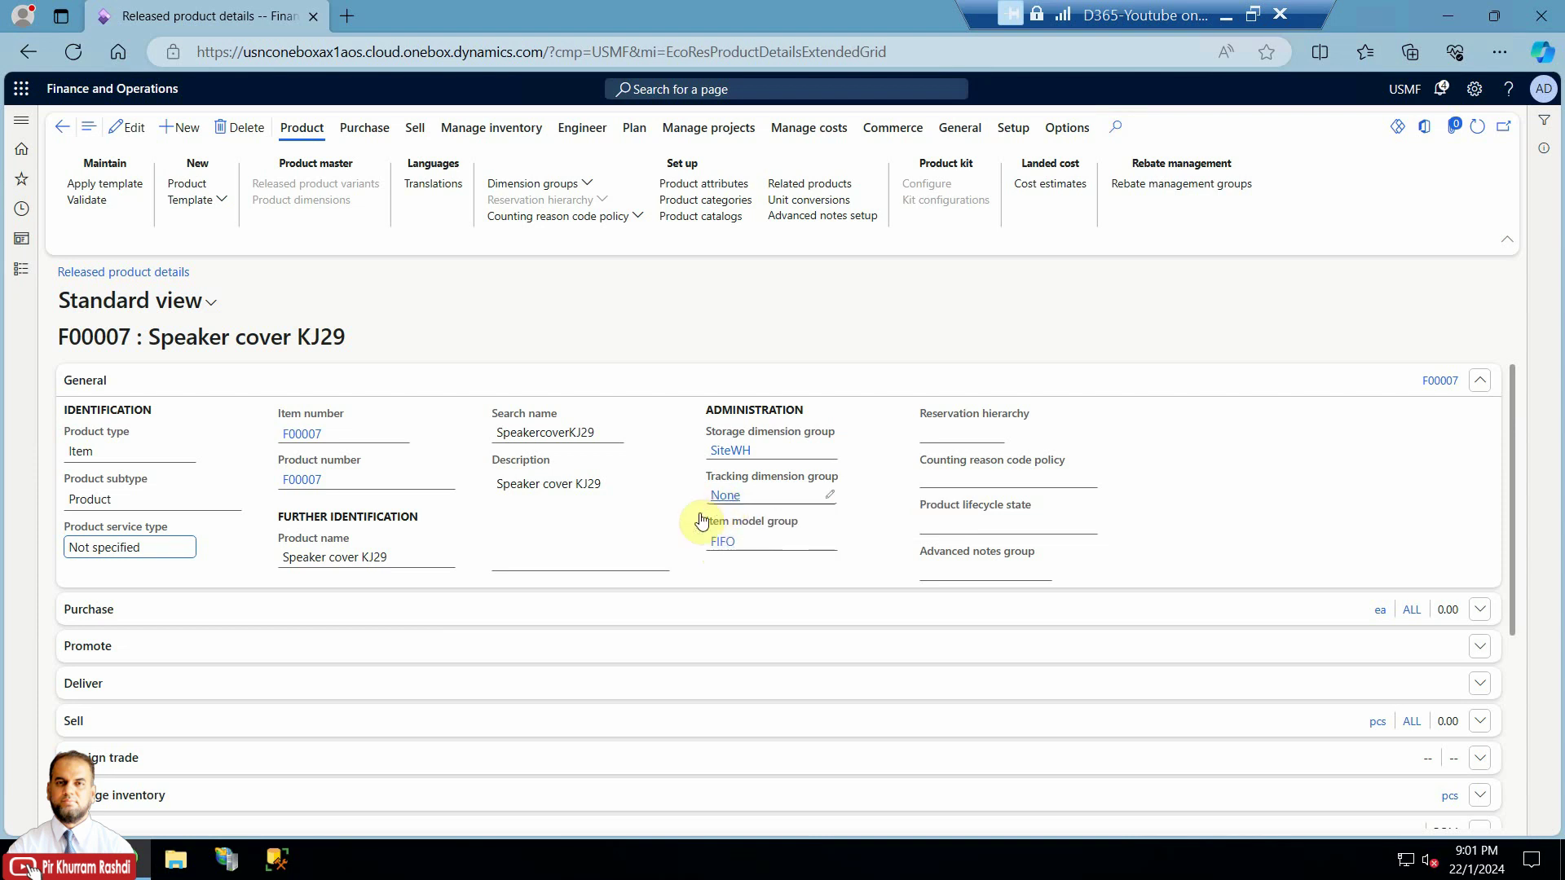
scroll(1353, 633, down, 2)
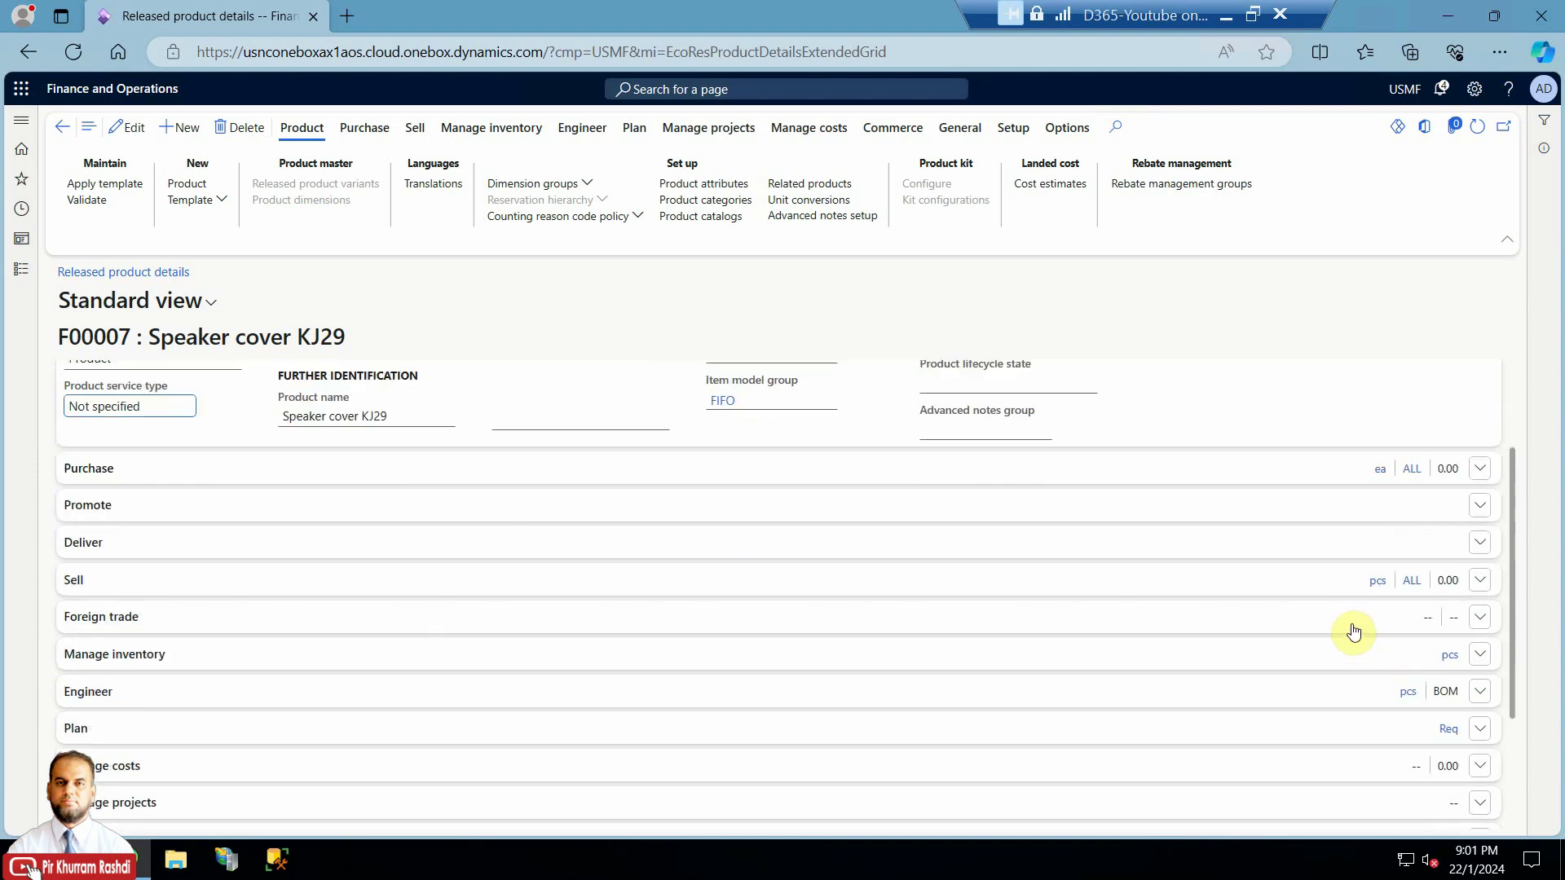
scroll(1353, 631, down, 1)
scroll(1353, 631, up, 1)
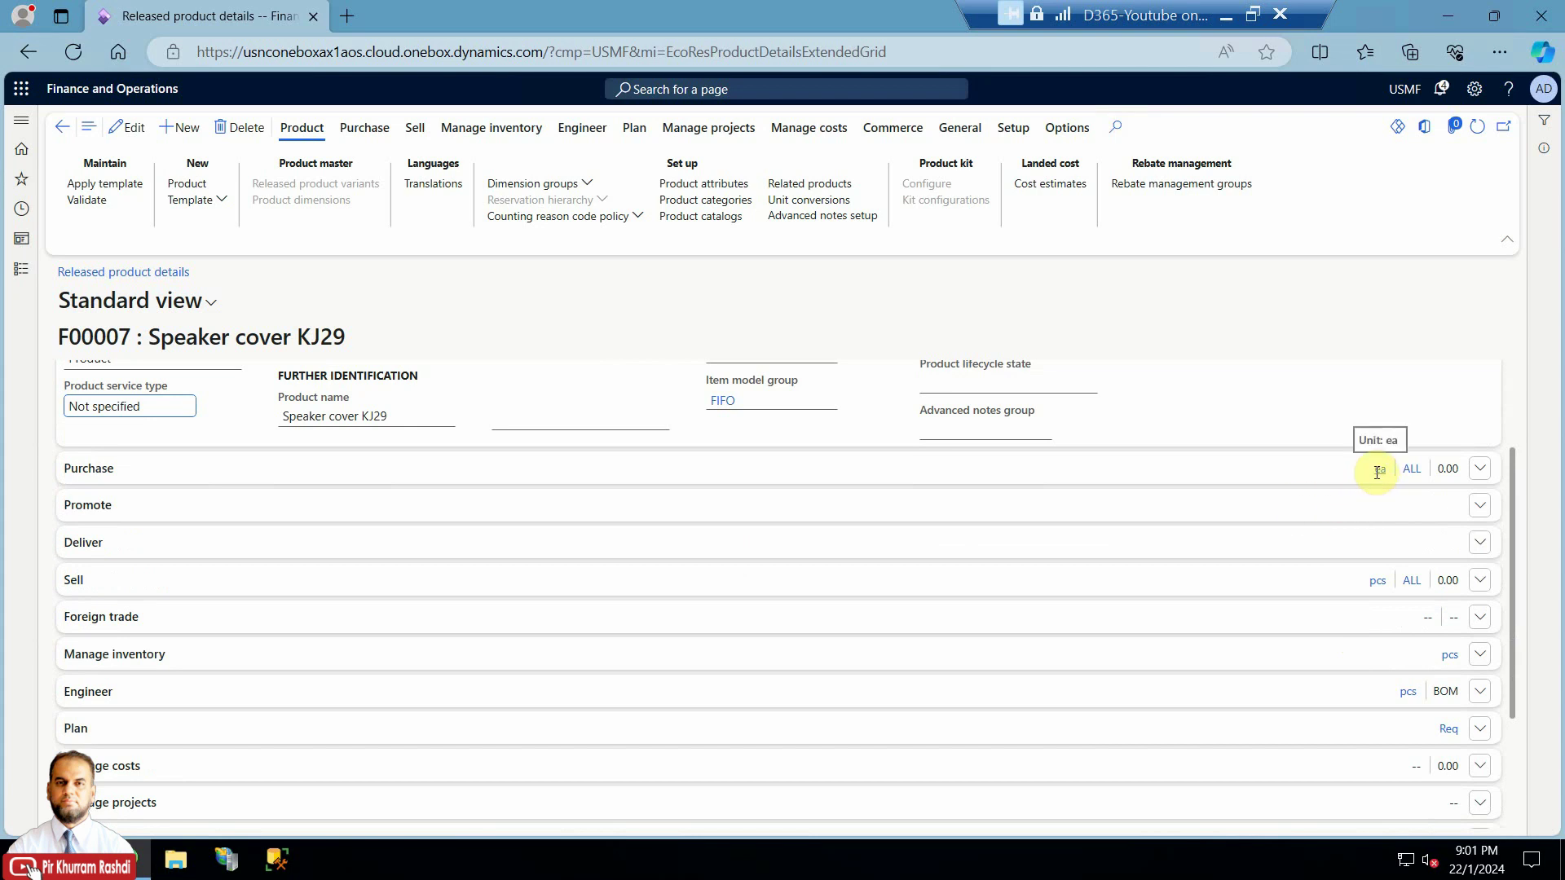
scroll(1379, 636, down, 2)
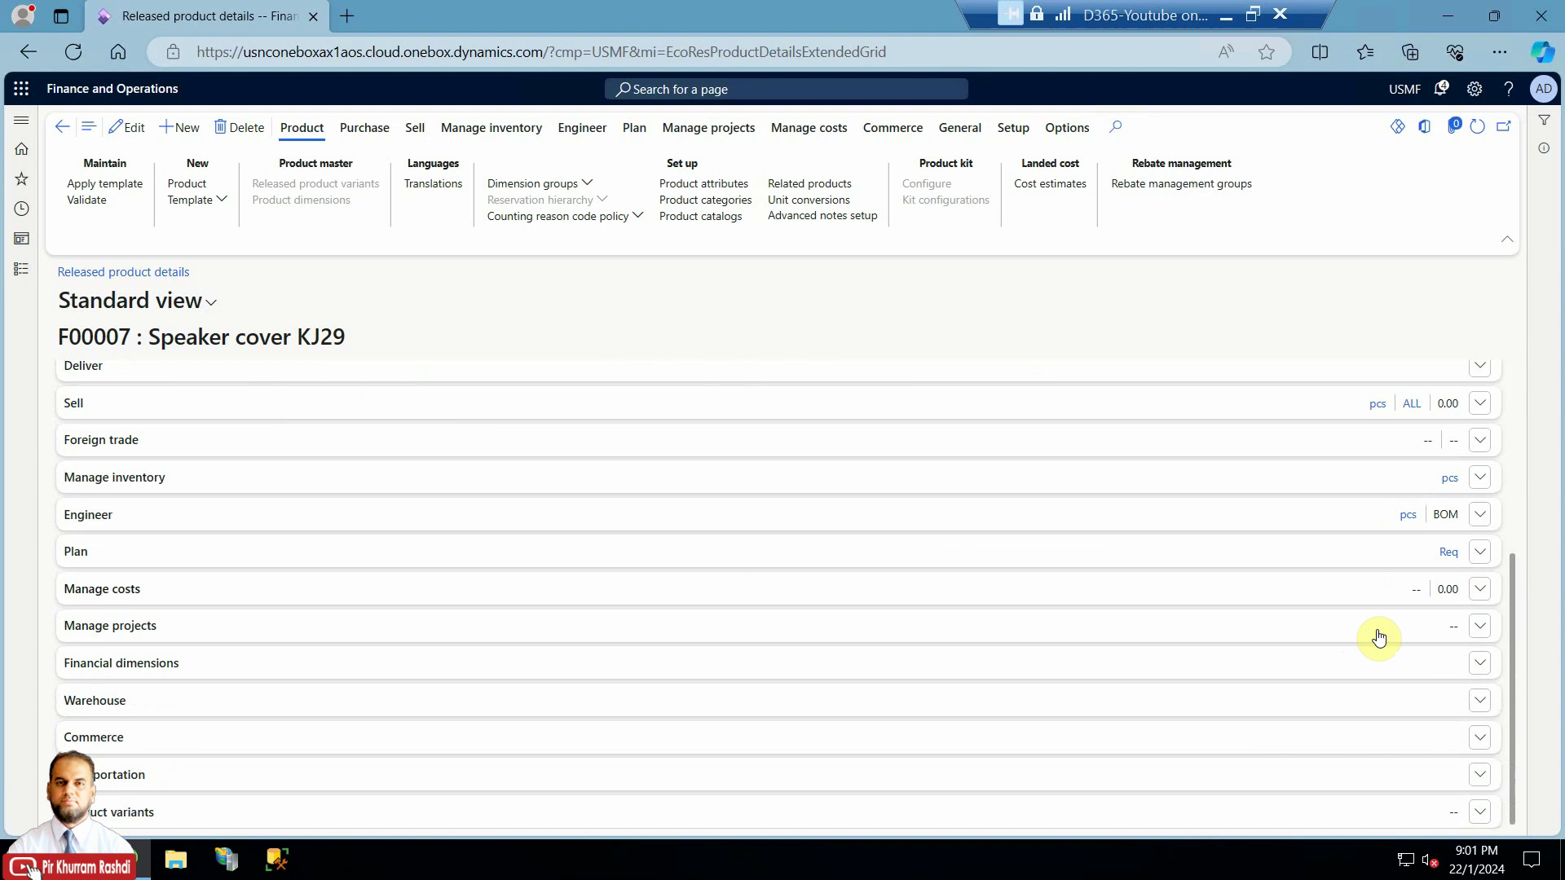
scroll(1377, 634, up, 4)
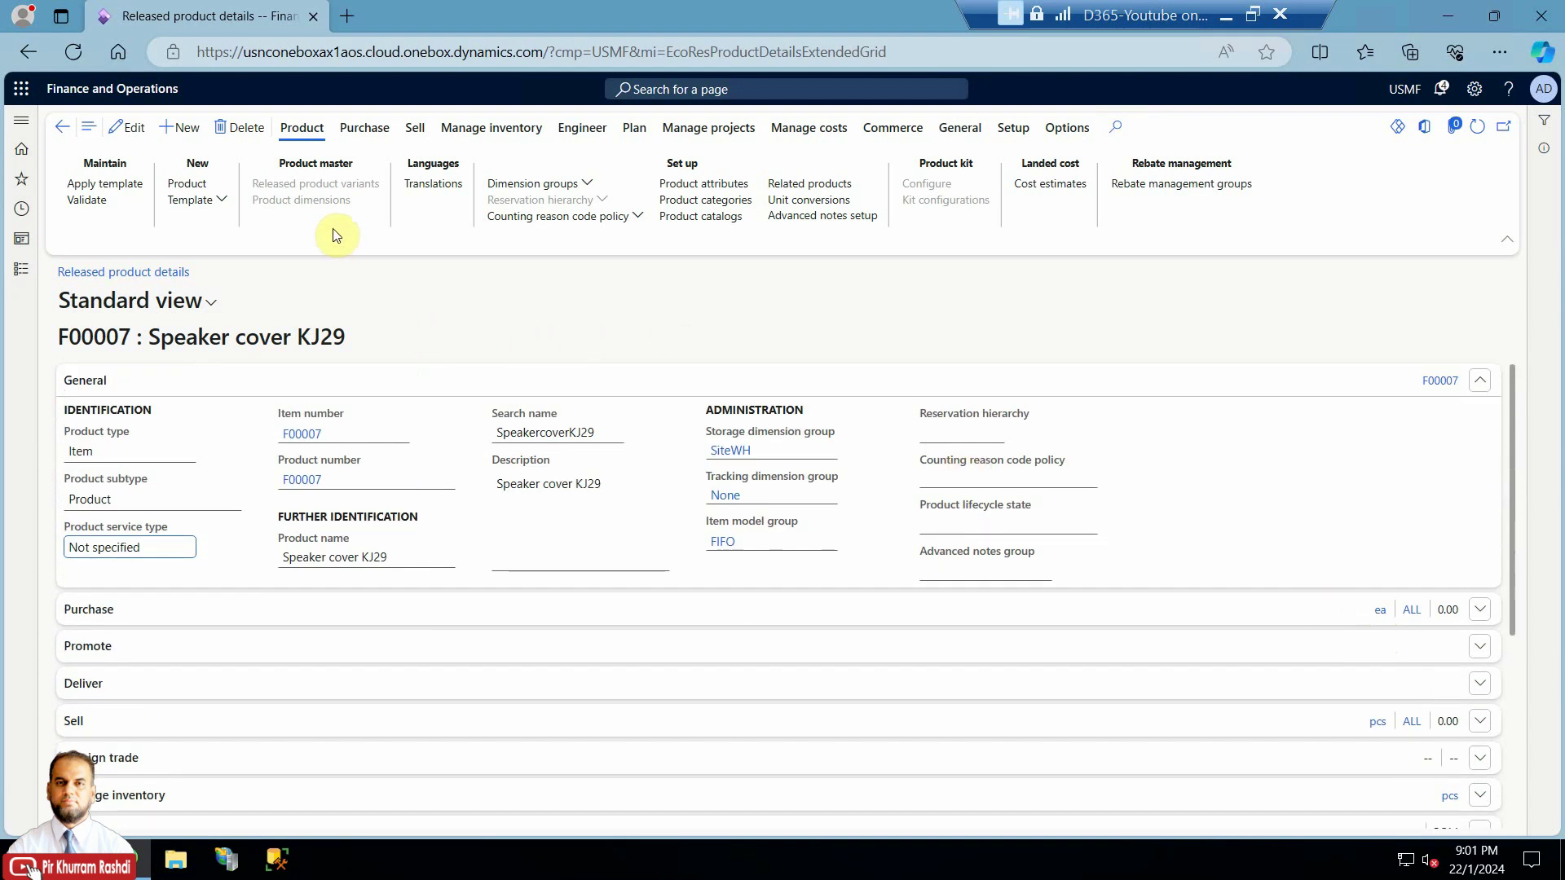
- Create personal template 'PKR - Product' from the F00007 Speaker cover KJ29 product
click(200, 201)
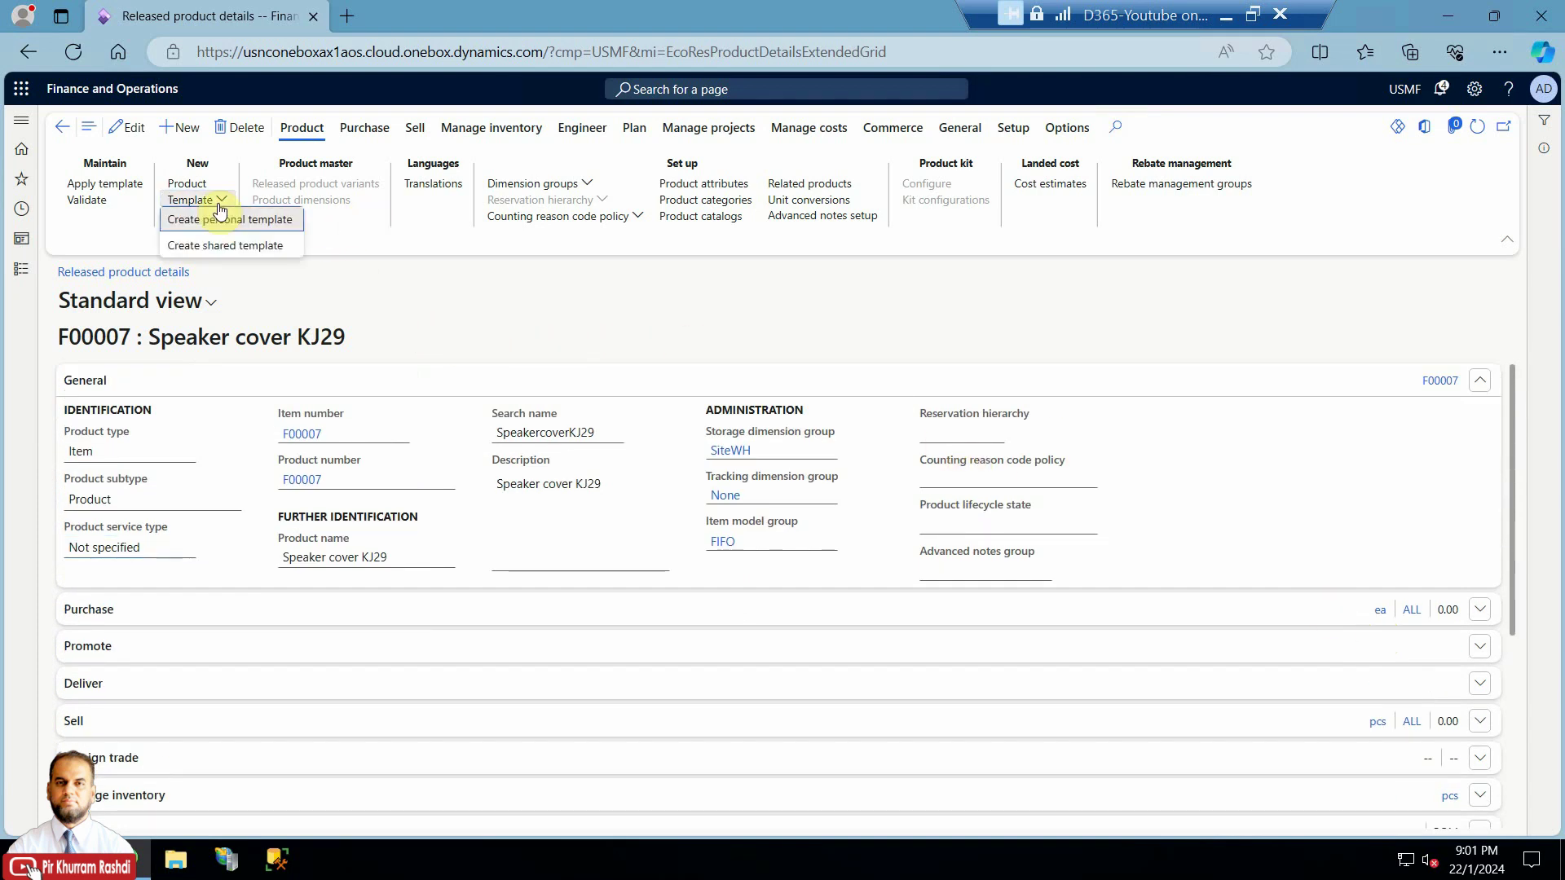
click(218, 220)
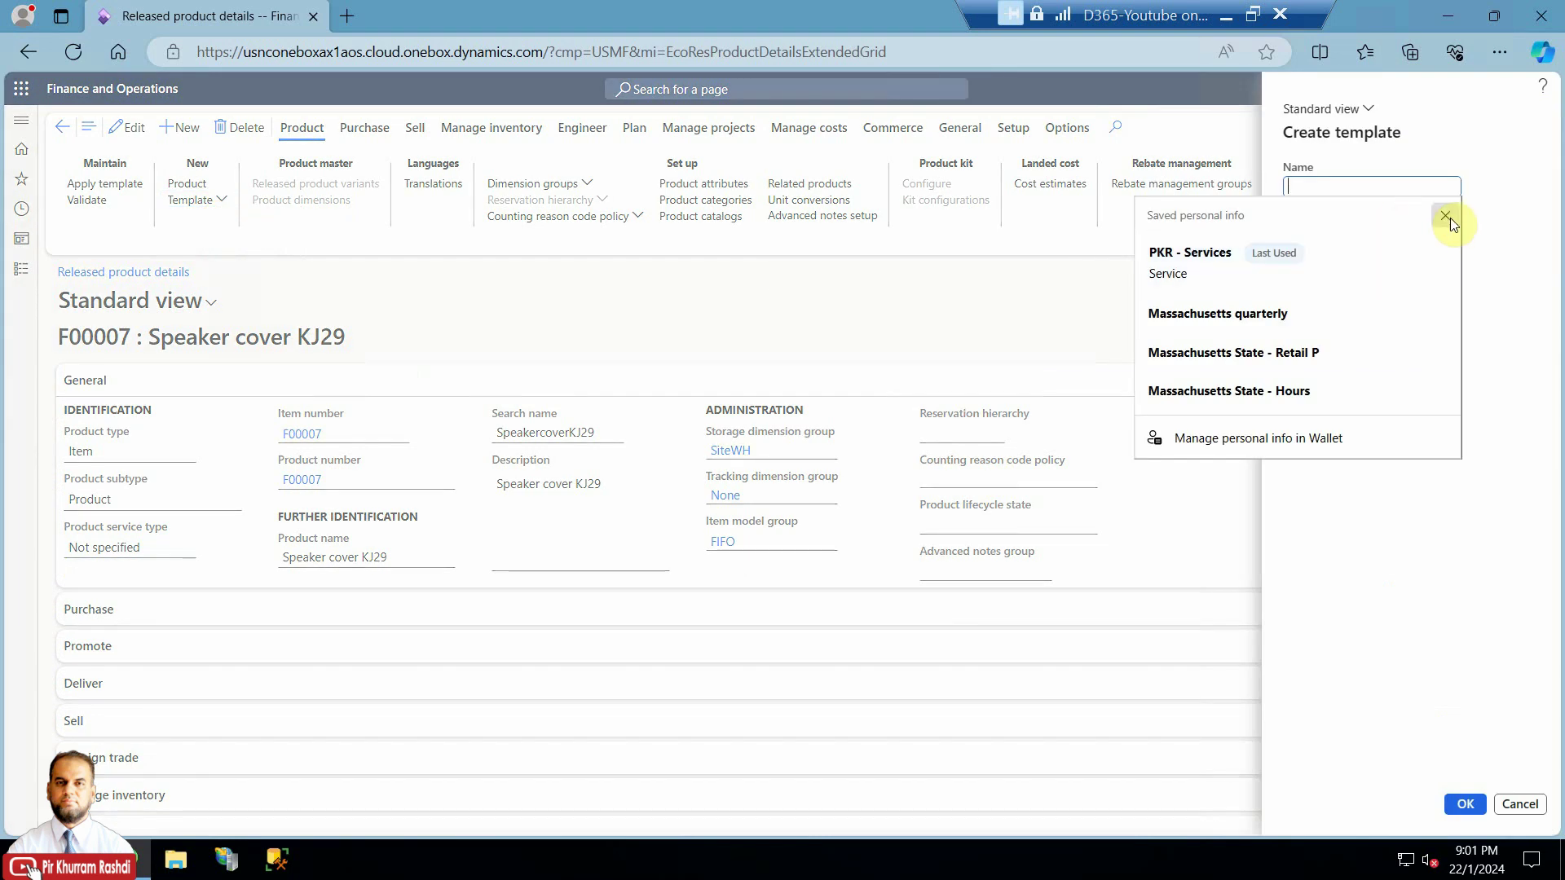
click(1388, 184)
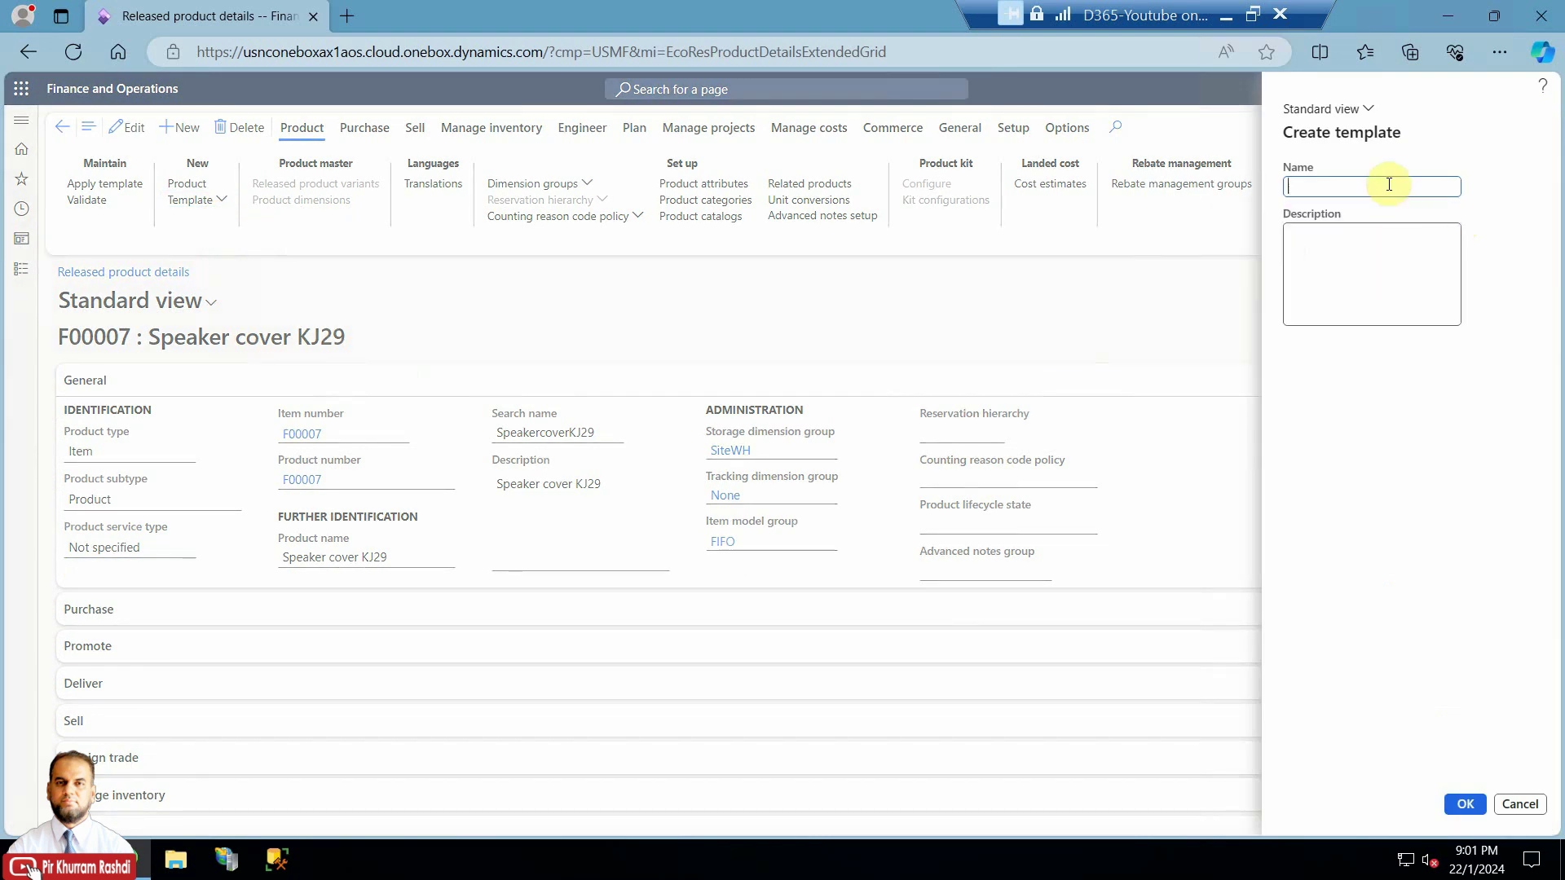
text(PKR)
text(- Item)
text(Product)
click(1465, 804)
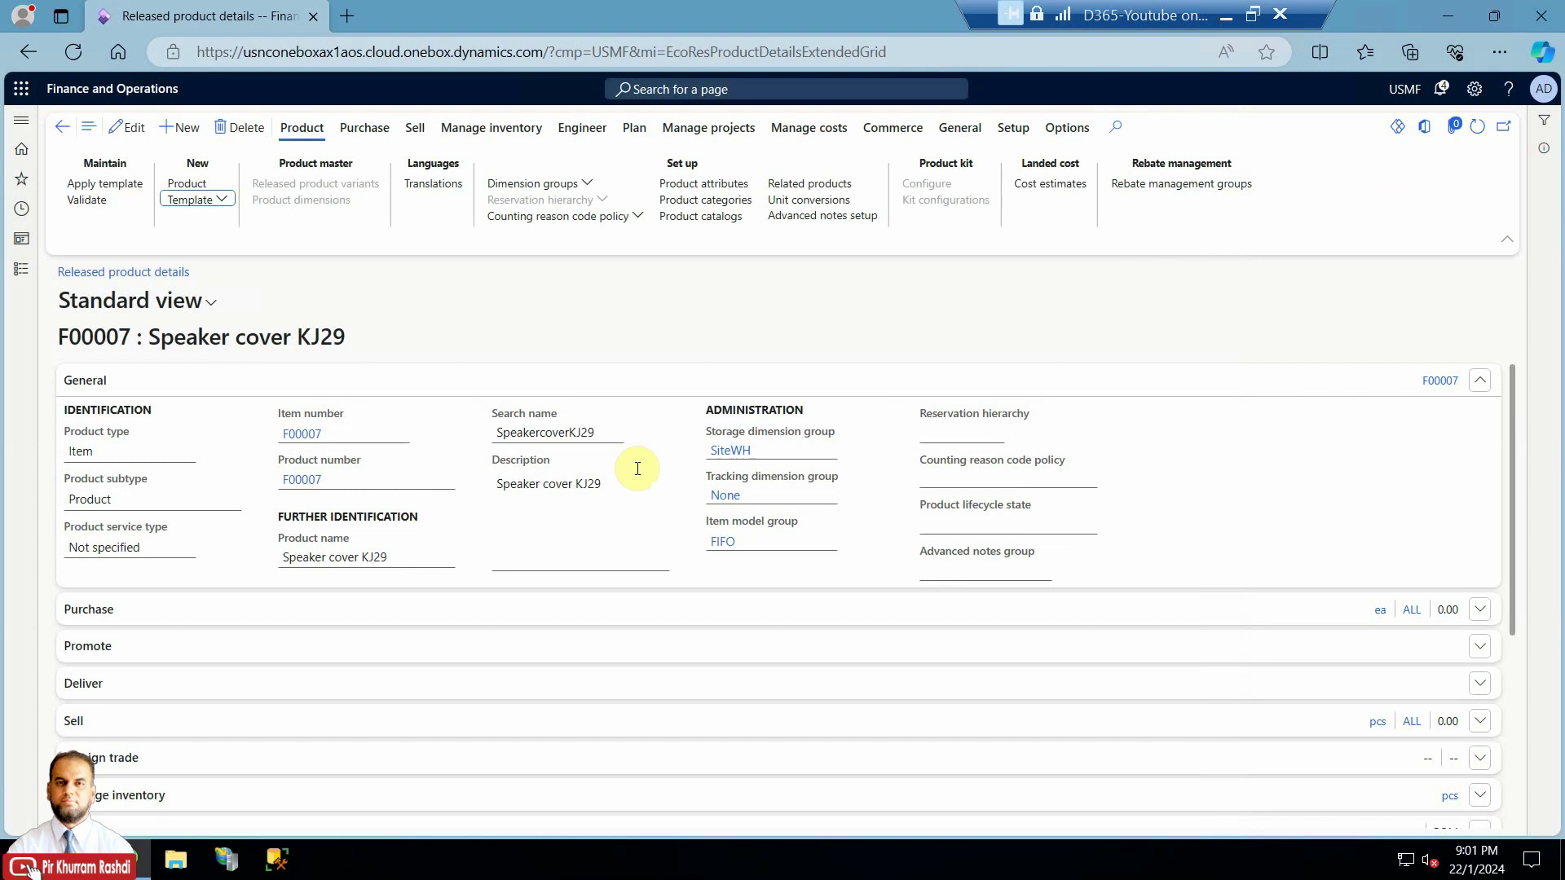
- Start a new product in All products and product masters with type Service, subtype Product
click(62, 128)
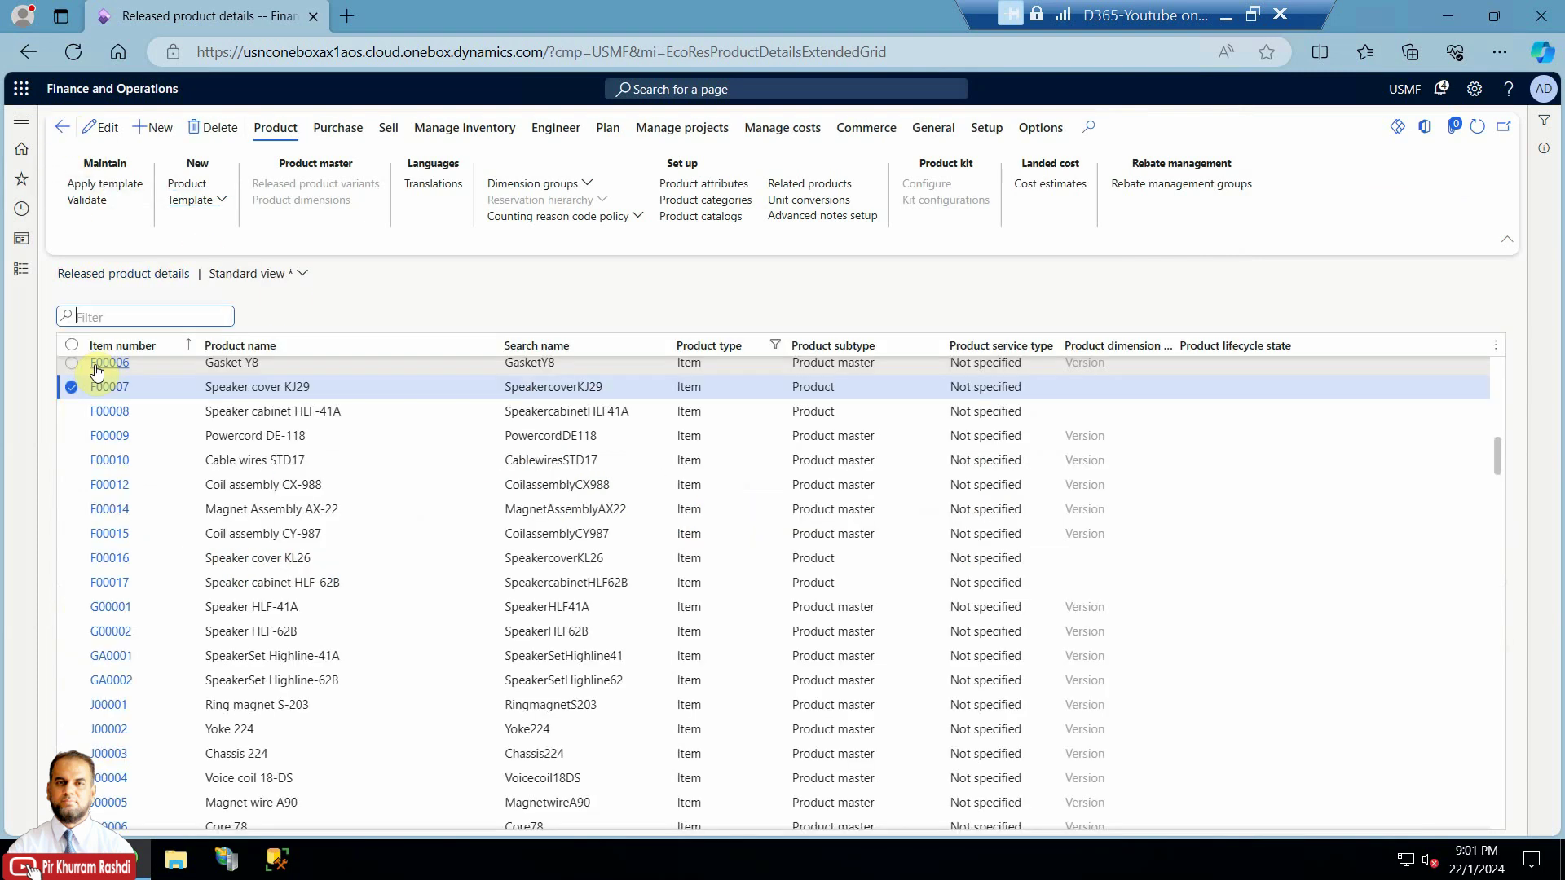
click(22, 277)
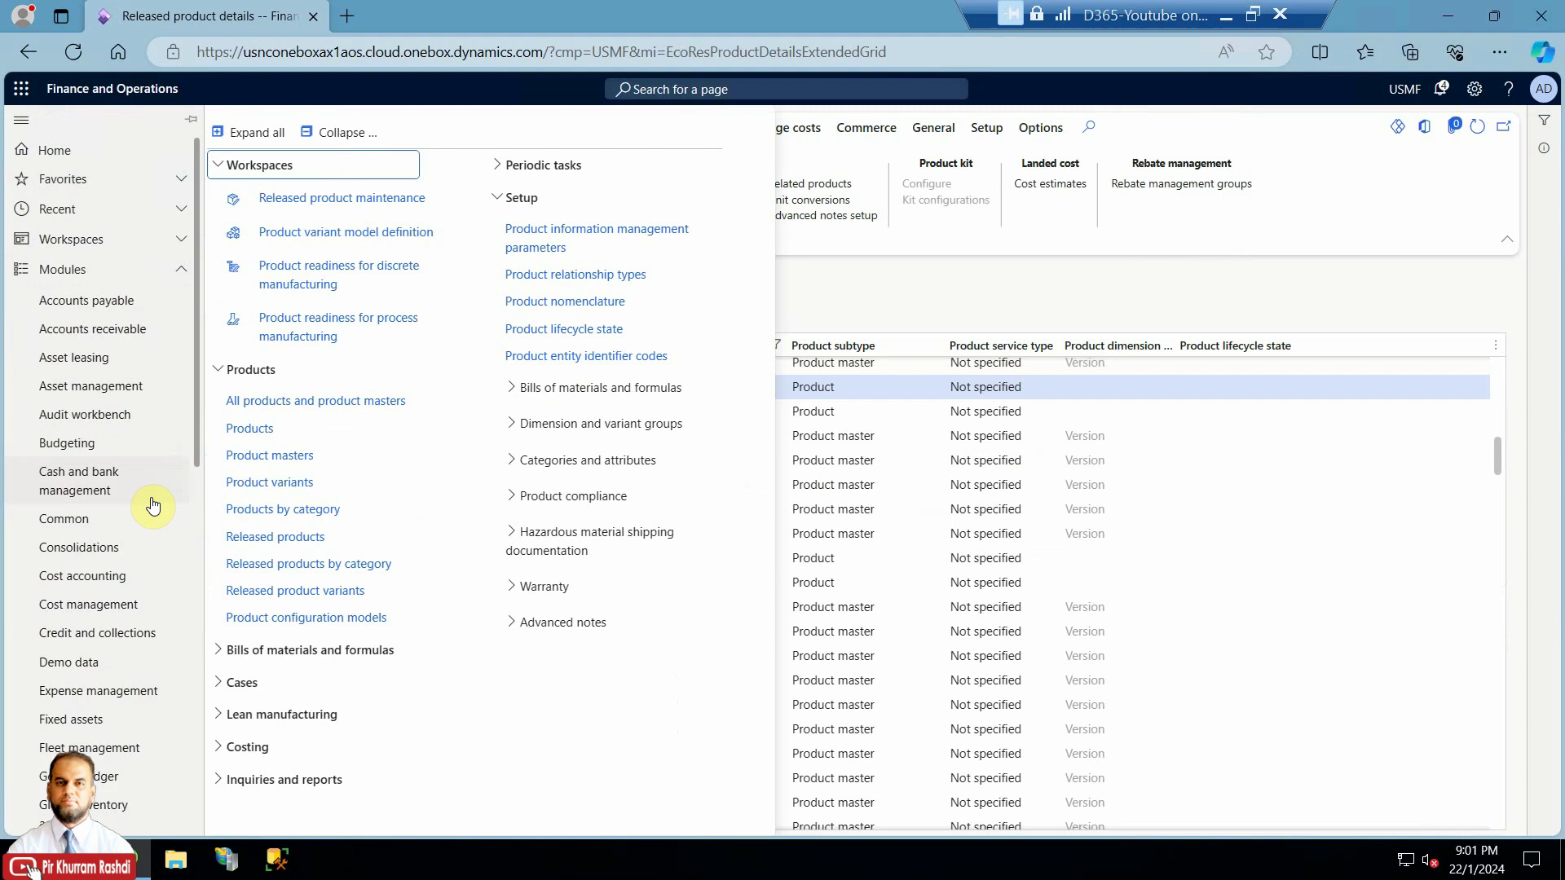
click(330, 401)
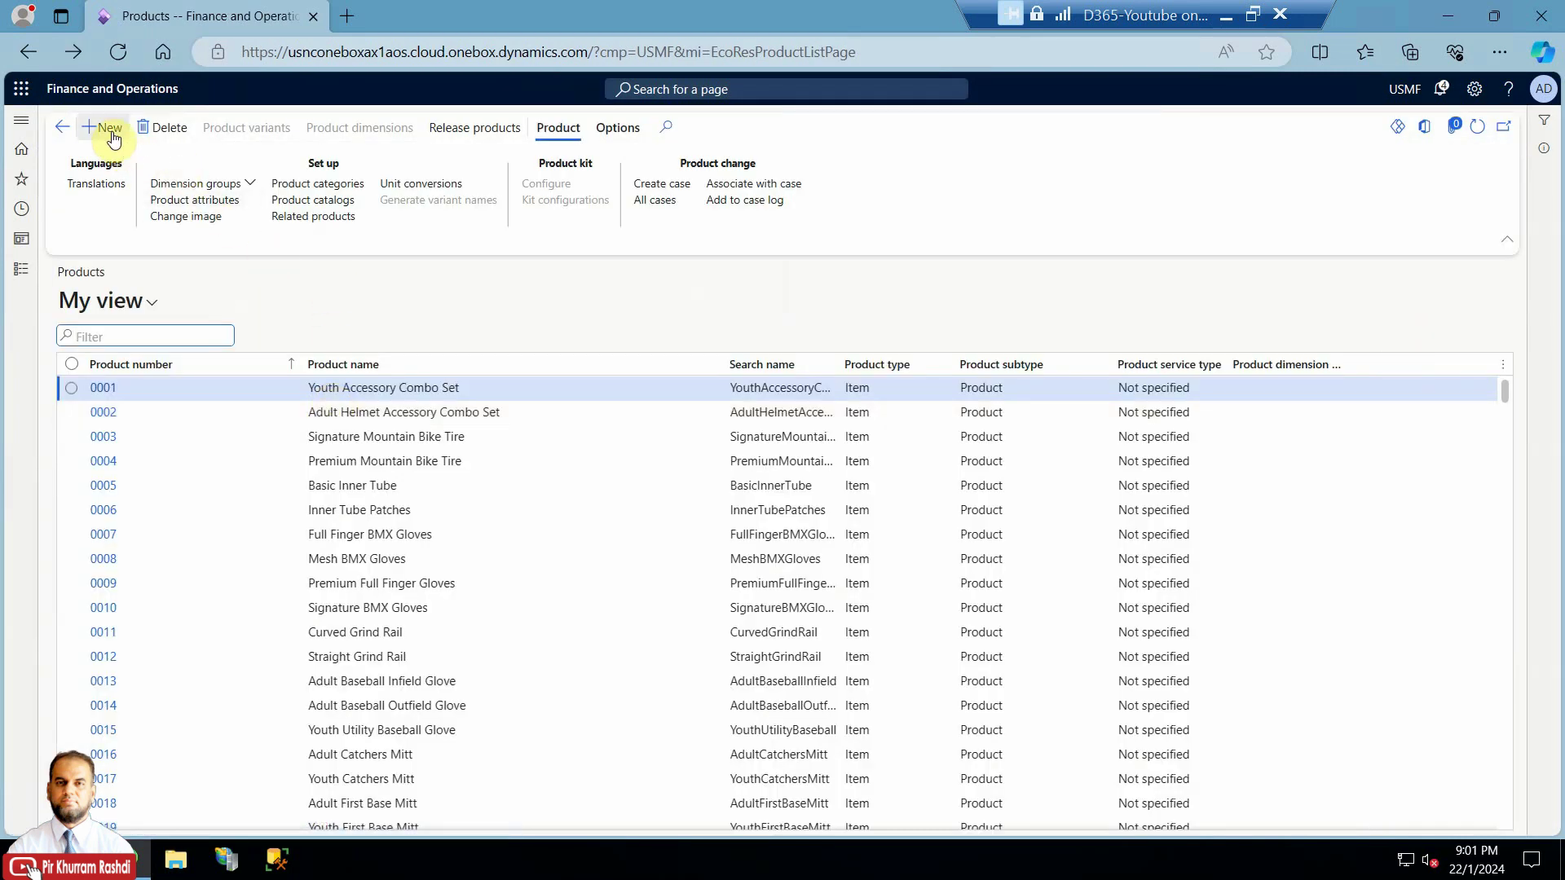
click(111, 130)
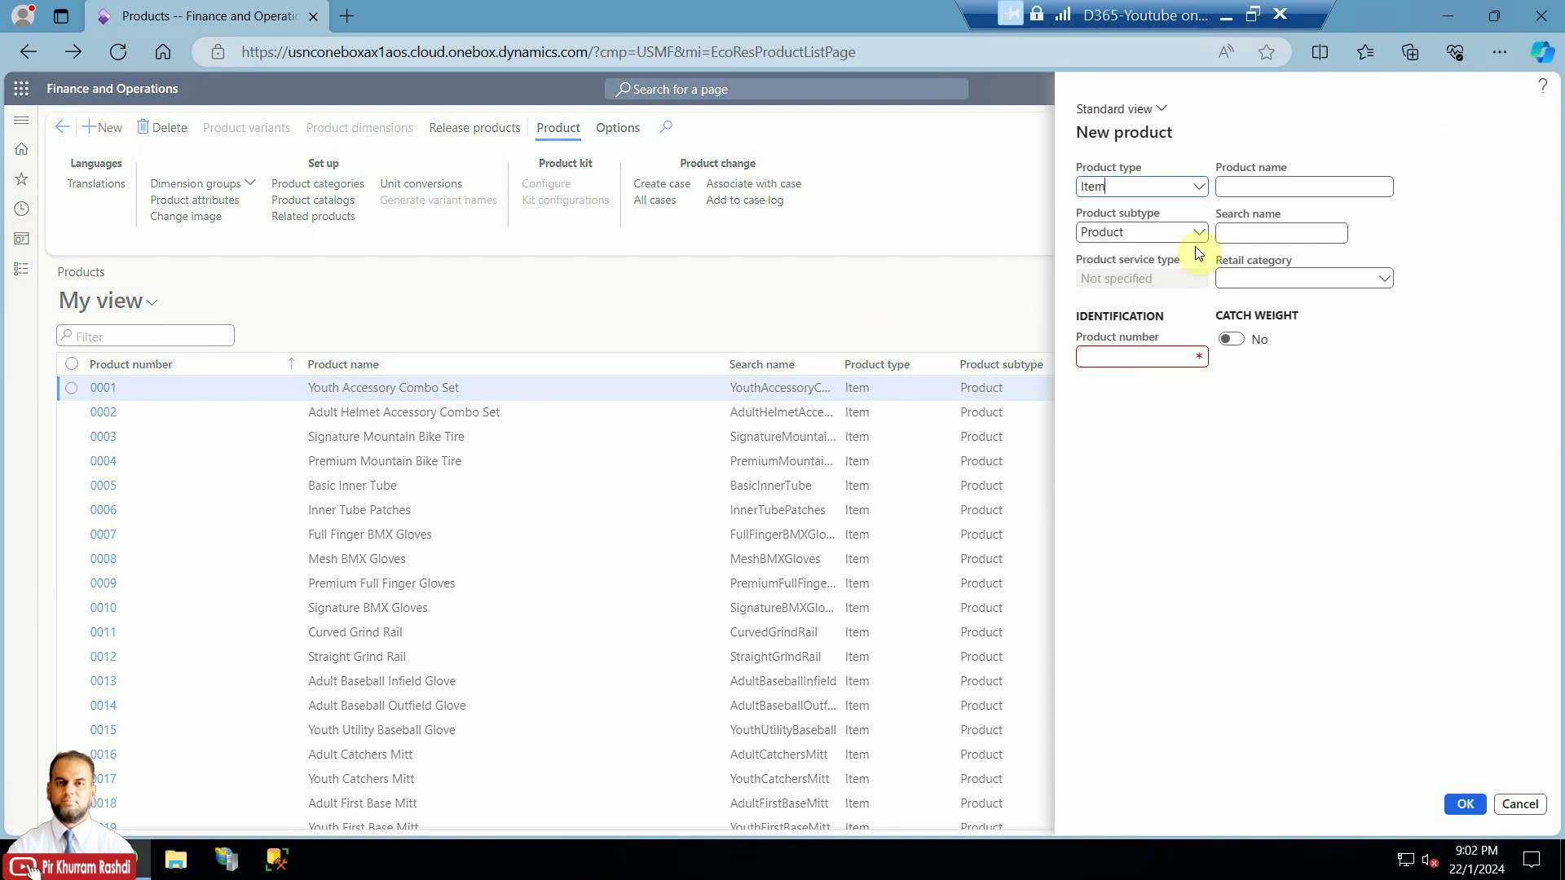
click(1200, 188)
click(1165, 233)
click(1198, 233)
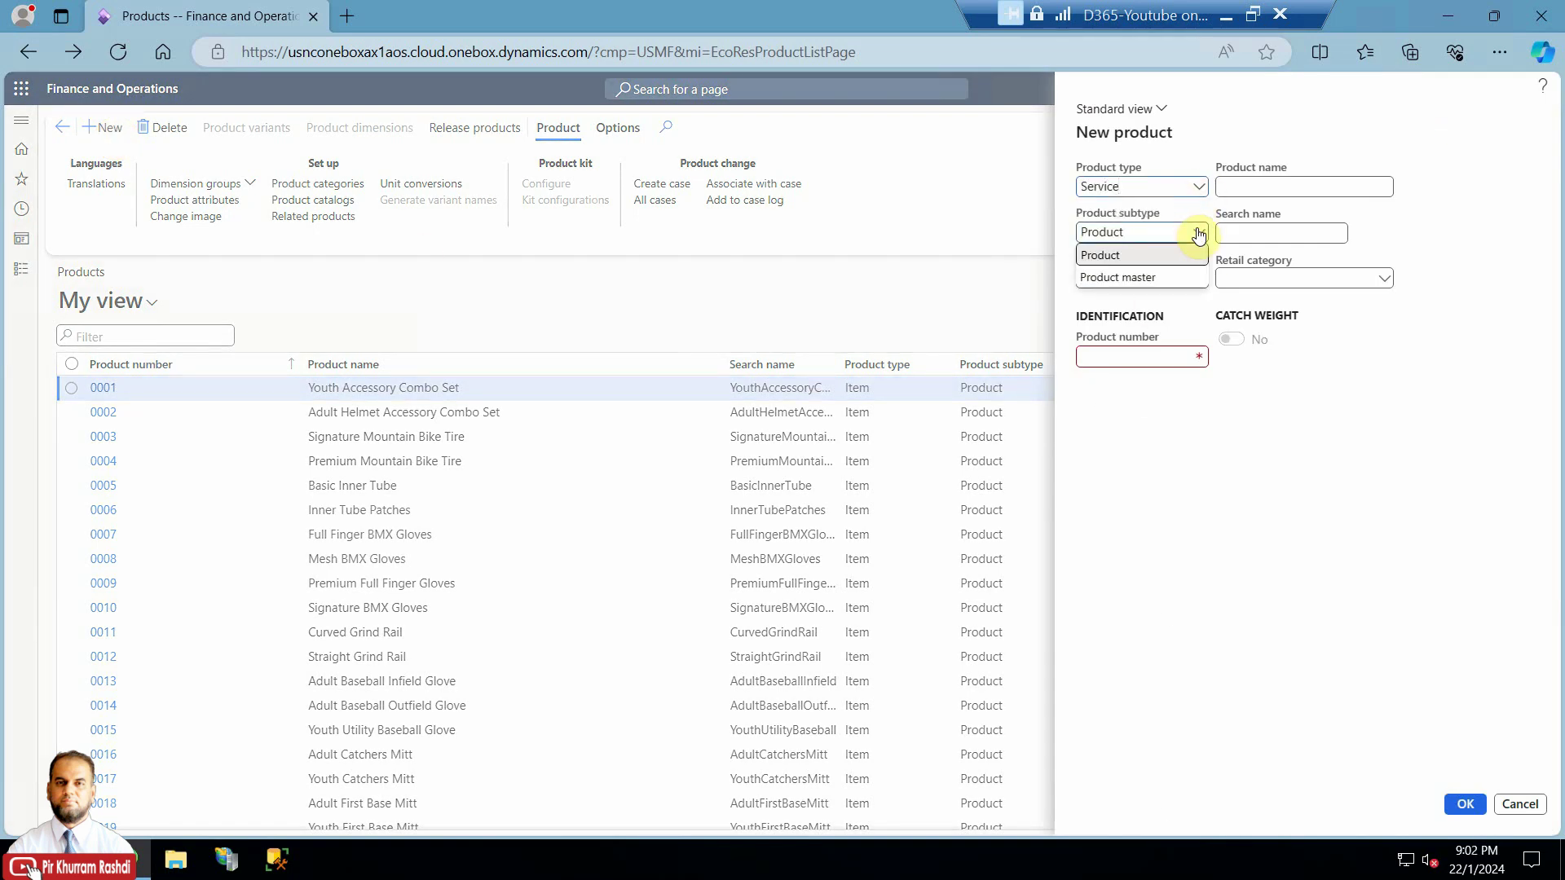
click(1164, 255)
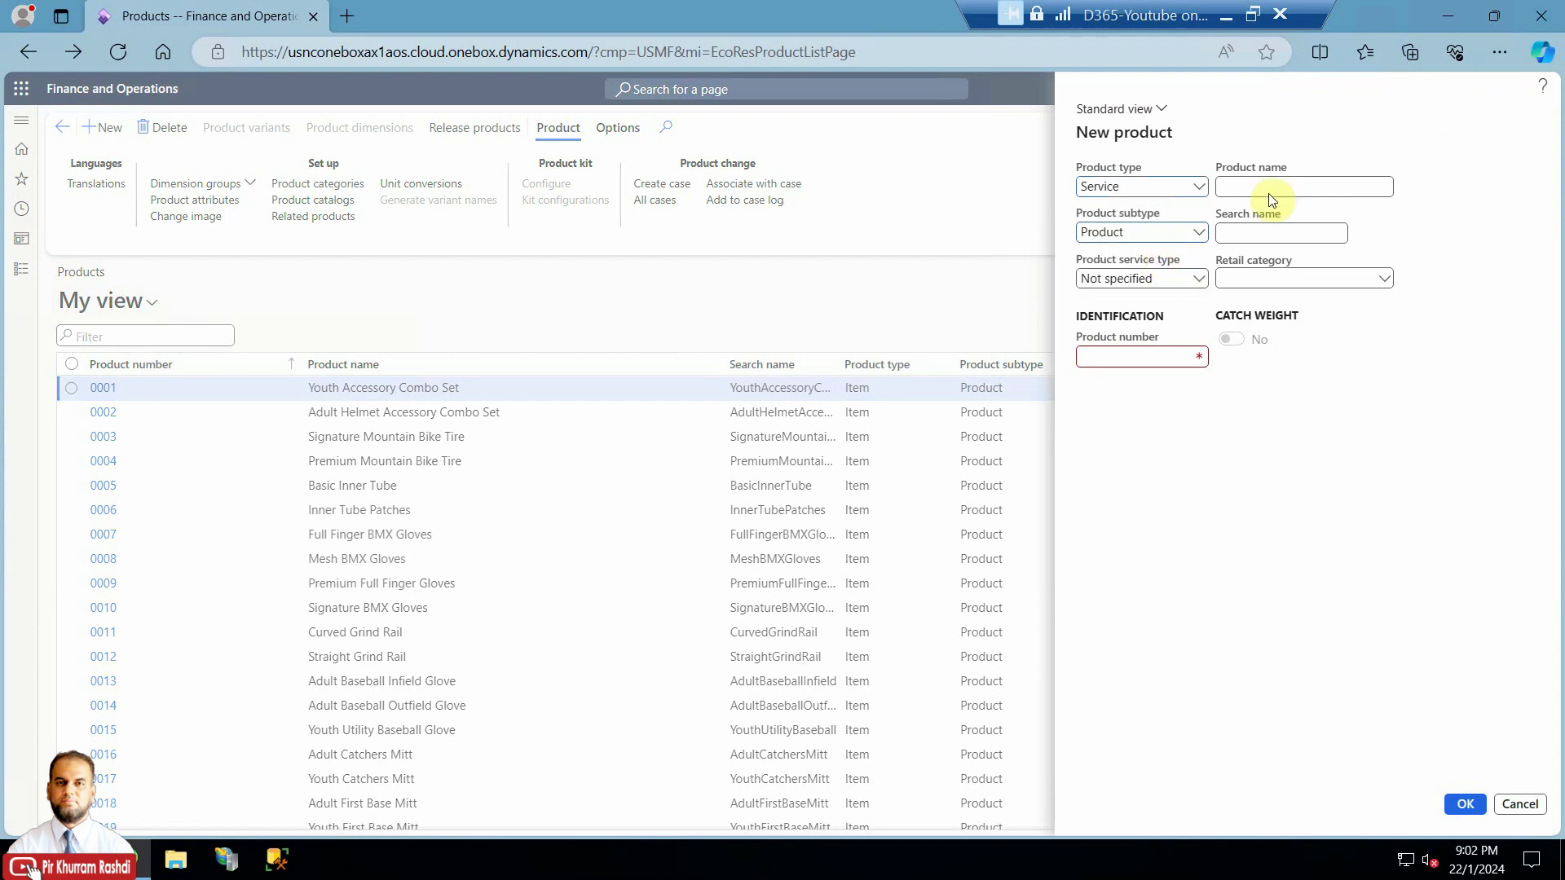
- Name it 'Carpenter Service', give it product number S0029, and create it
click(1270, 192)
text(Carpenter Service)
click(1477, 300)
click(1155, 353)
text(S)
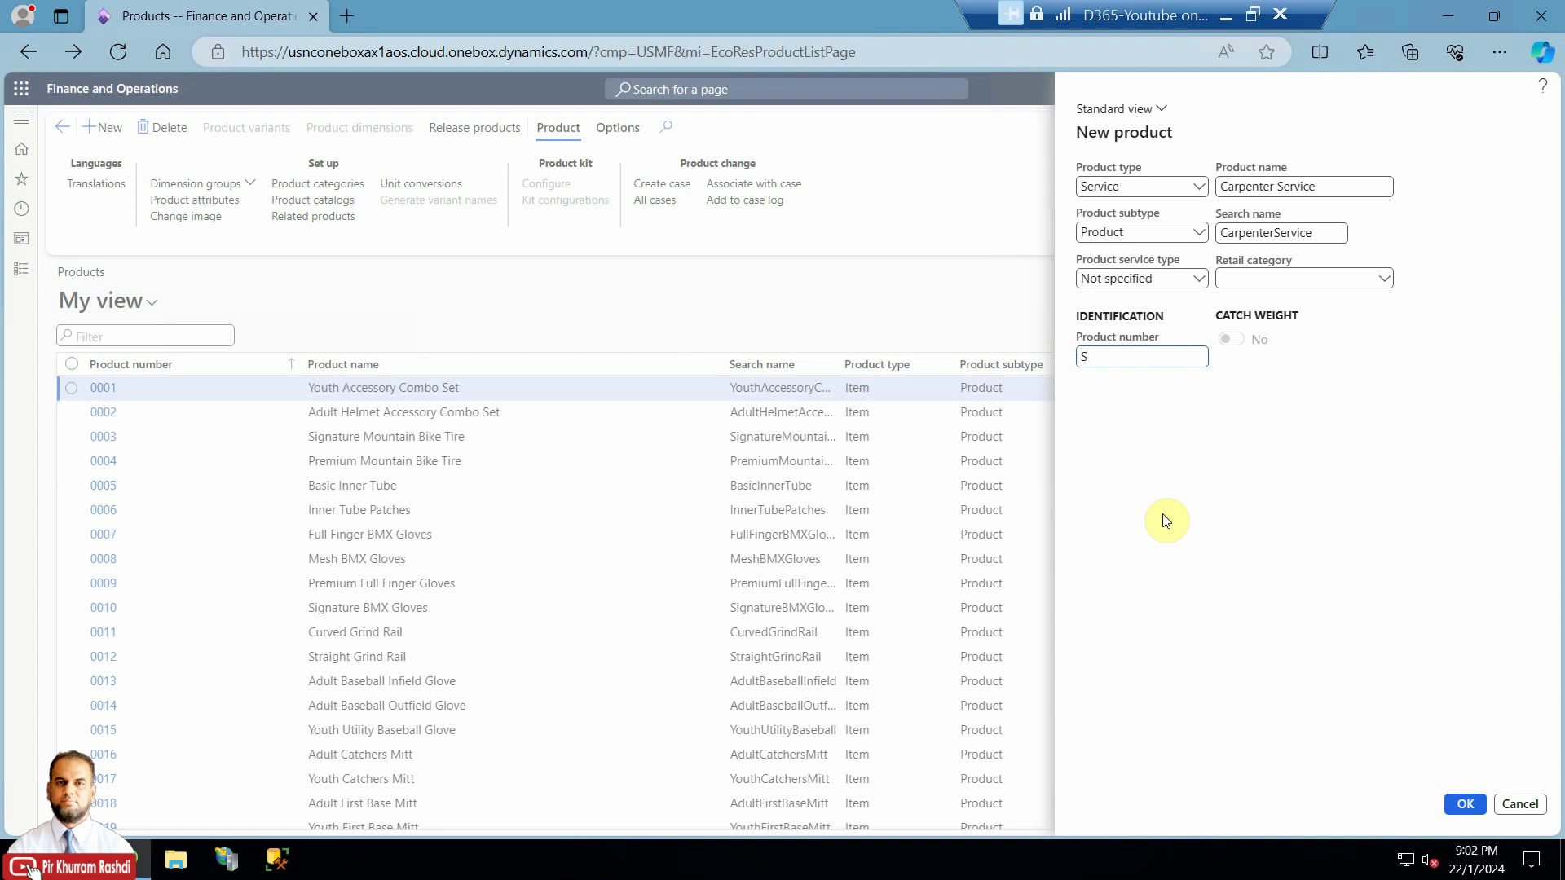
text(0029)
click(1471, 804)
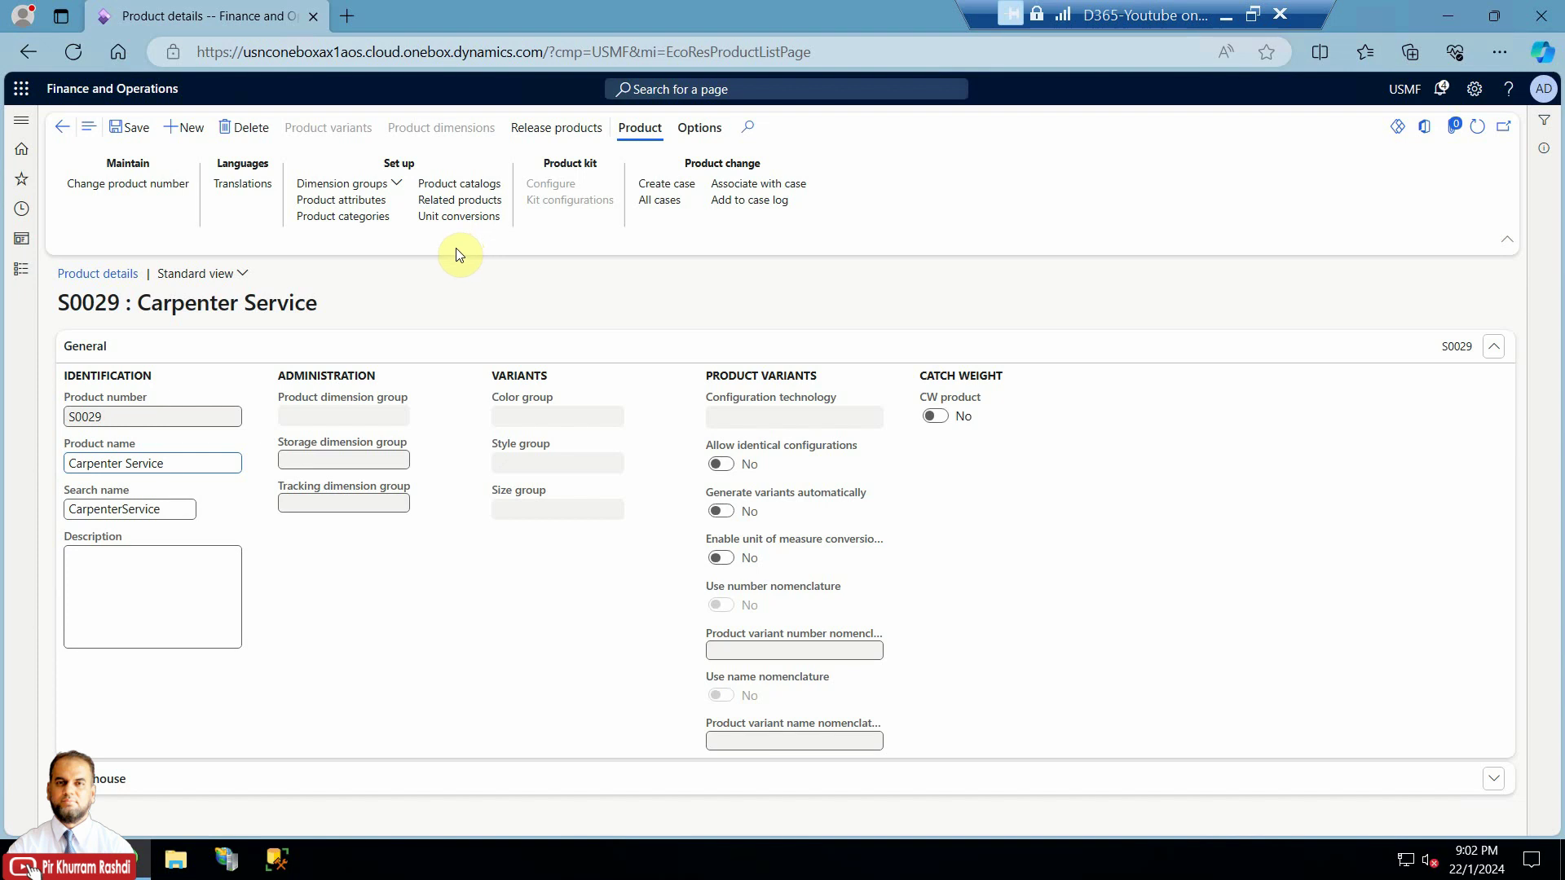
- Release product S0029 Carpenter Service to company USMF with the Release products wizard
click(546, 130)
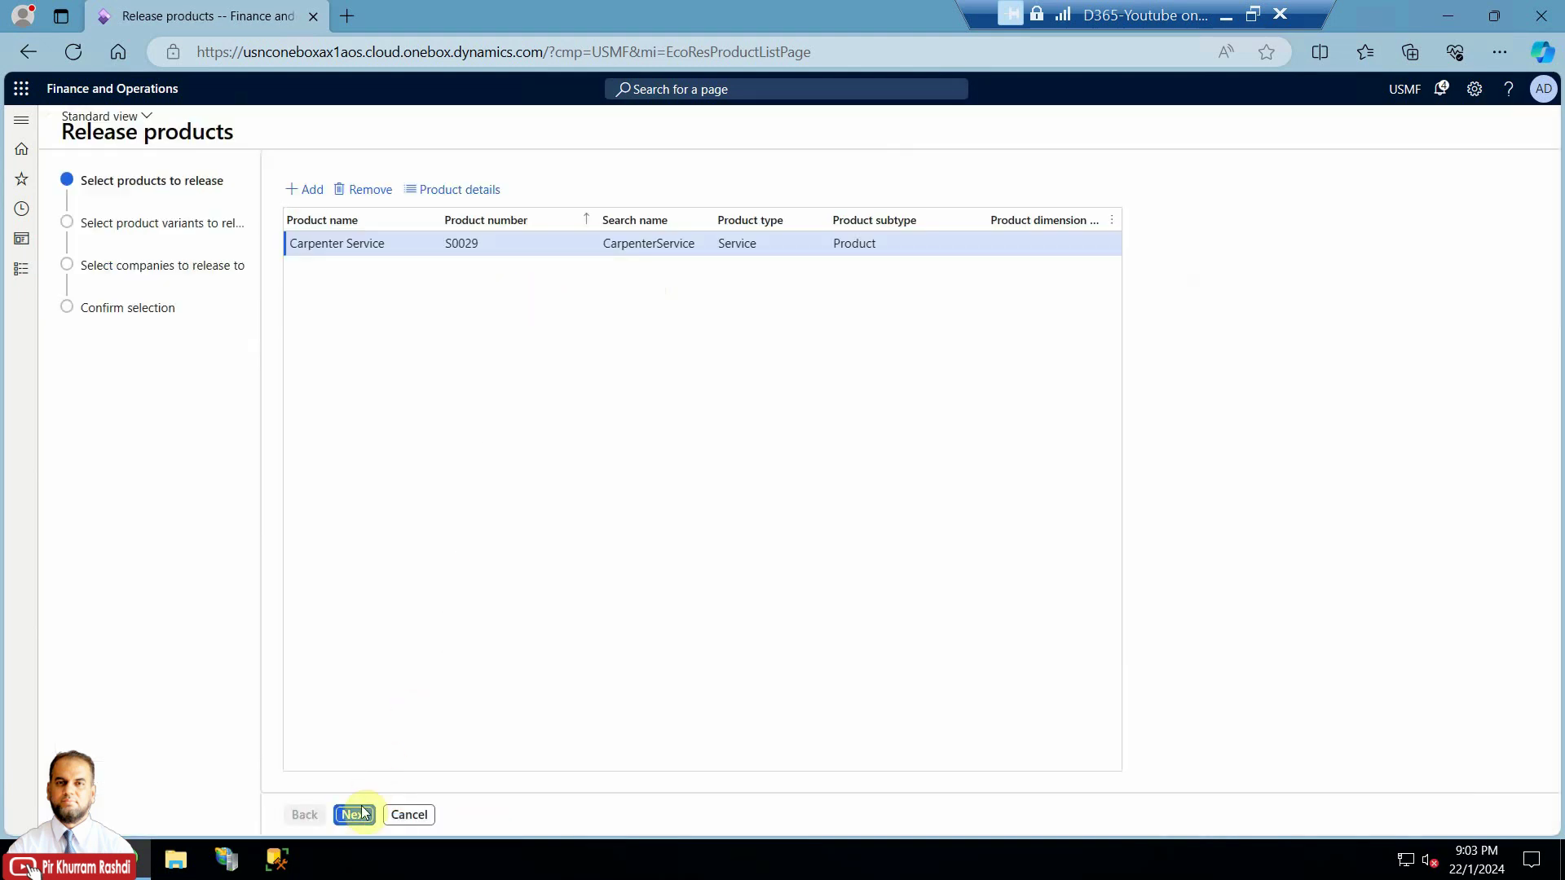
click(357, 816)
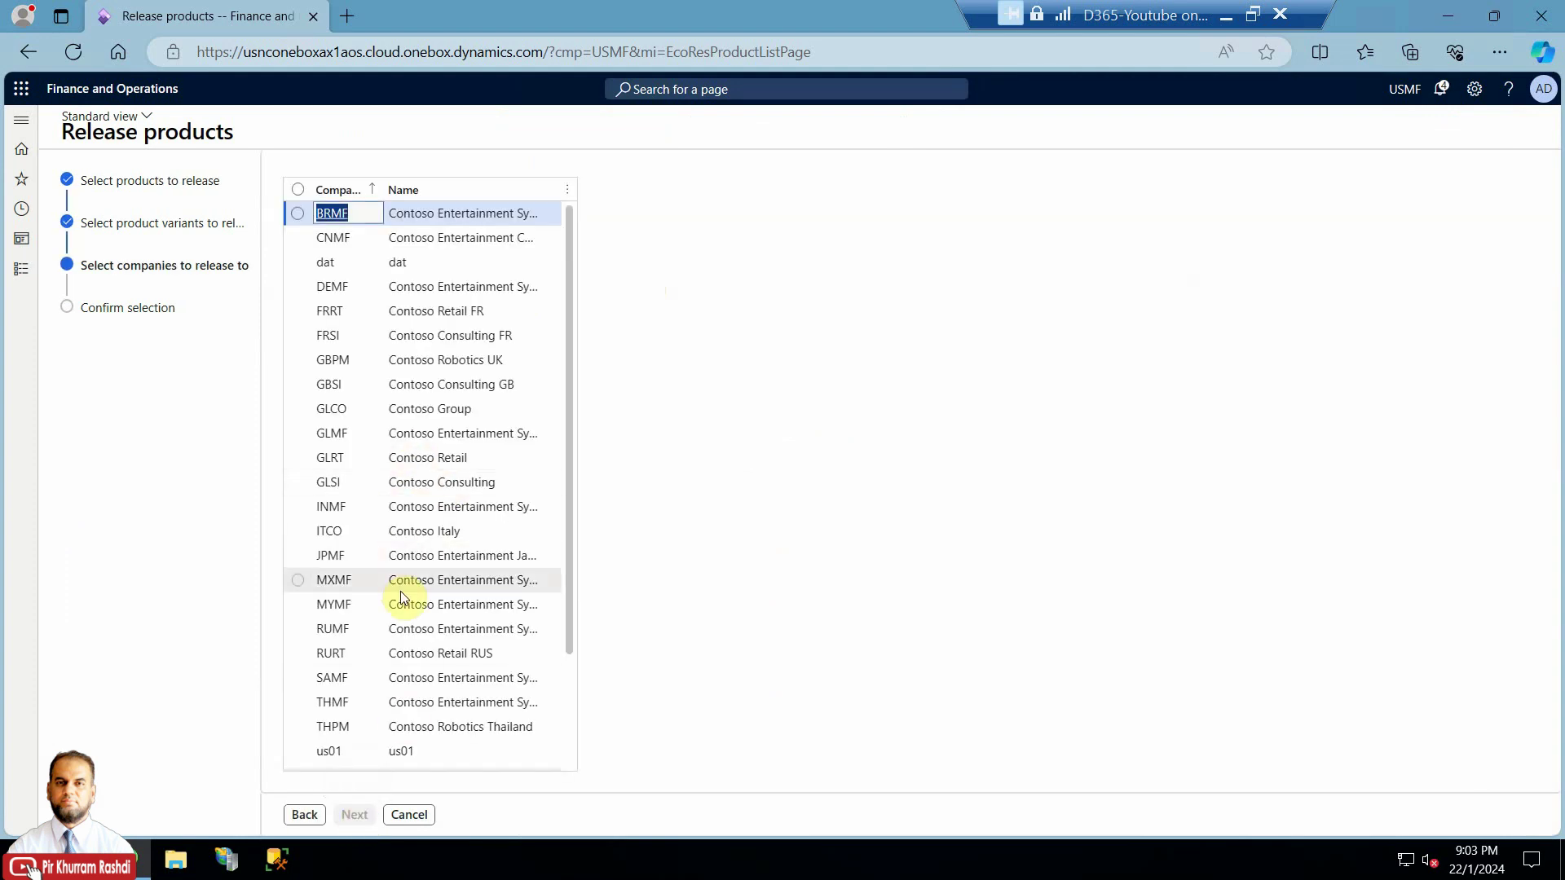
scroll(379, 625, down, 2)
click(298, 635)
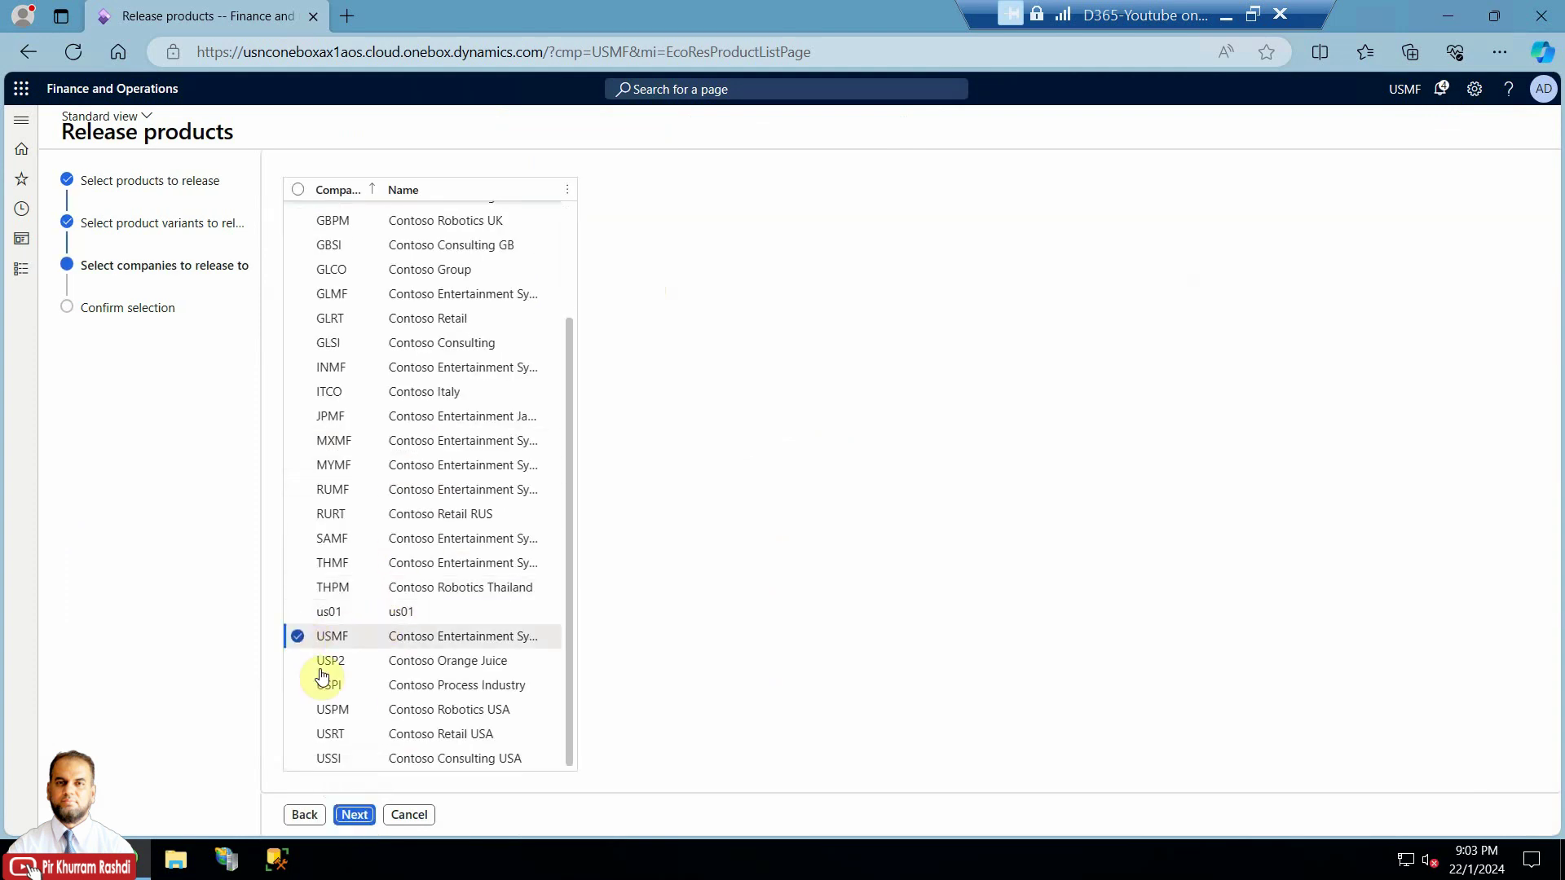
click(356, 814)
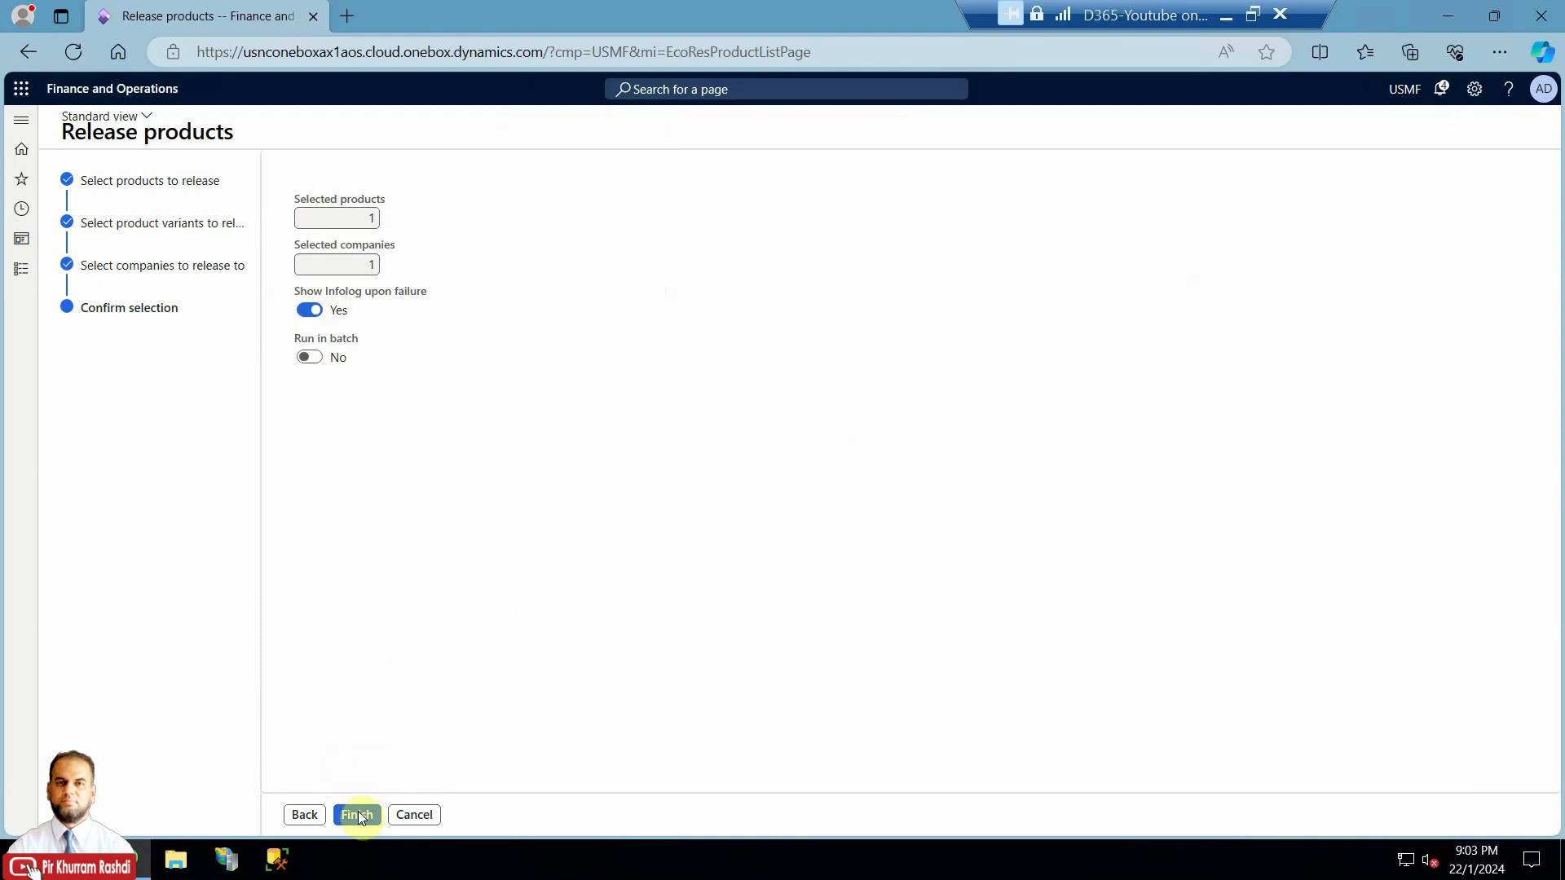
click(357, 814)
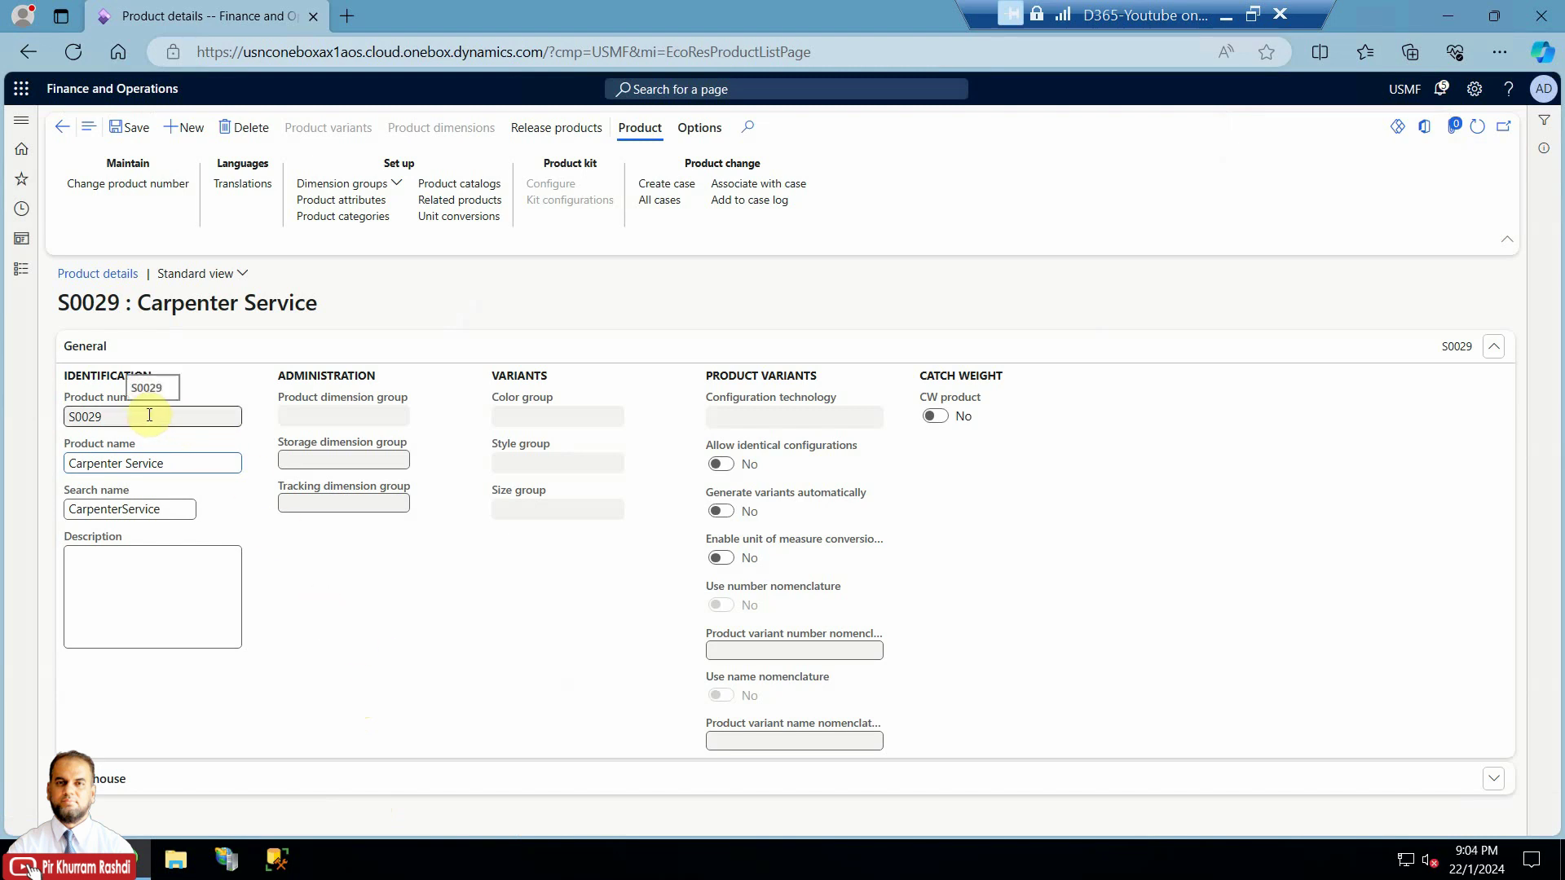
- Copy the product number S0029
drag(168, 416, 51, 420)
right_click(65, 417)
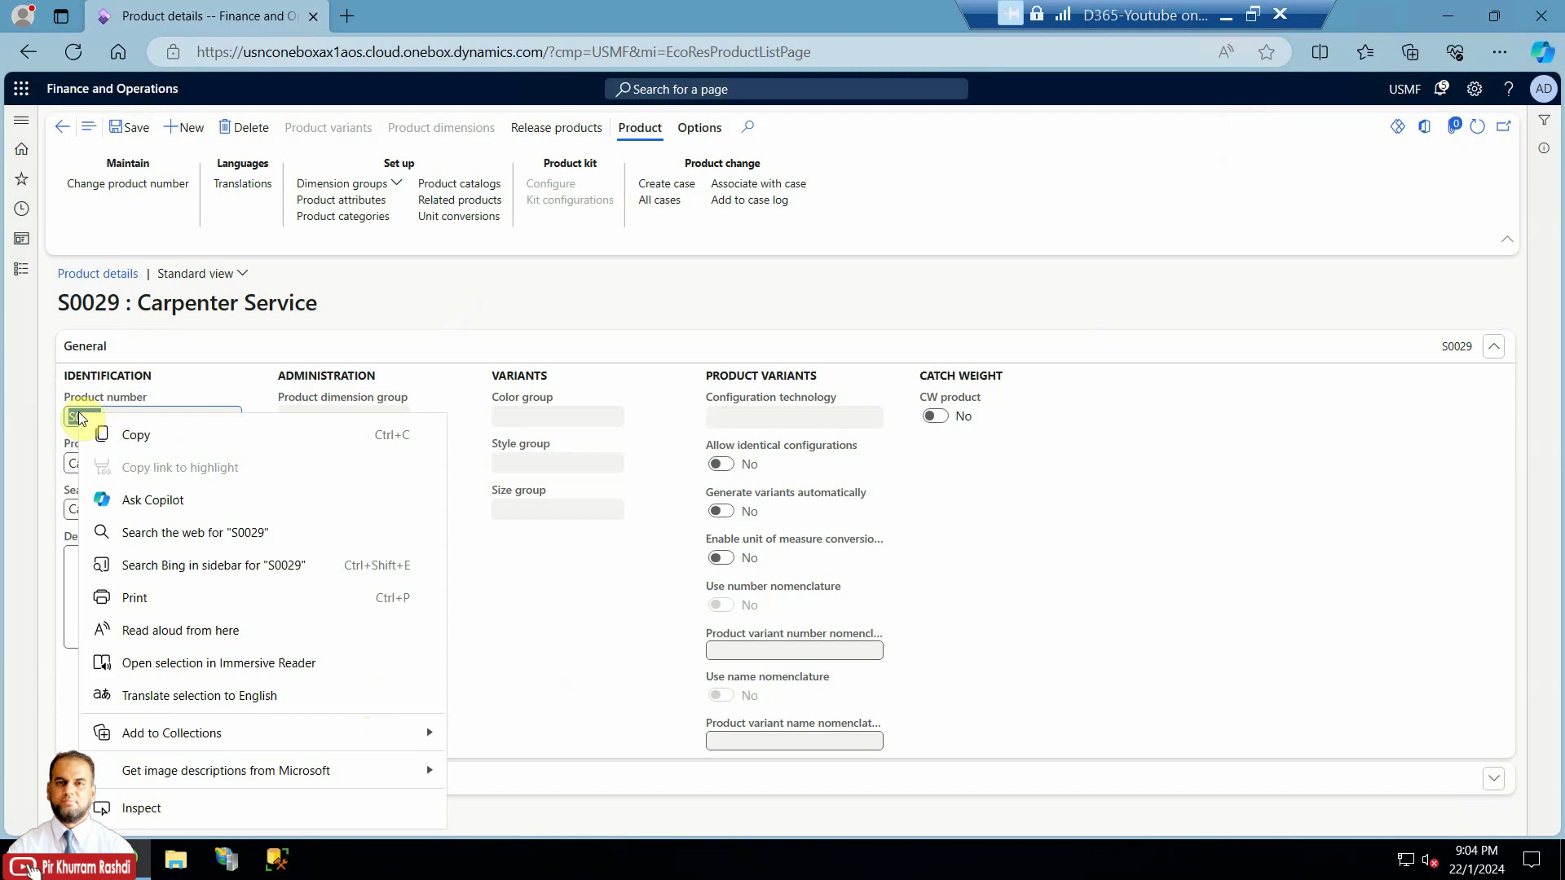
click(122, 433)
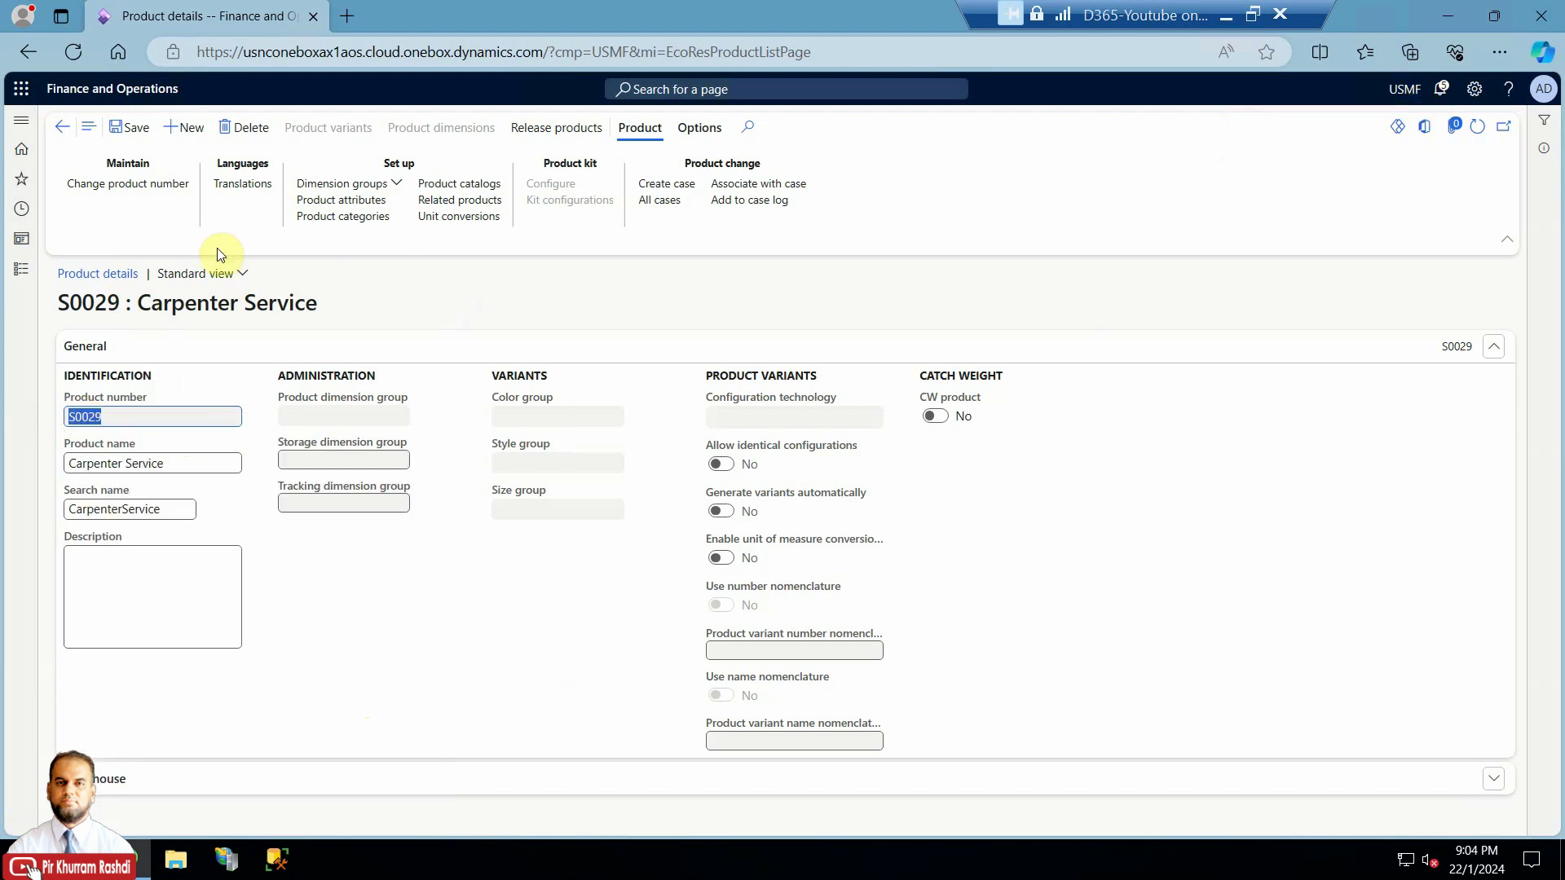
- Filter Released products to item number S0029 and open Carpenter Service
click(23, 272)
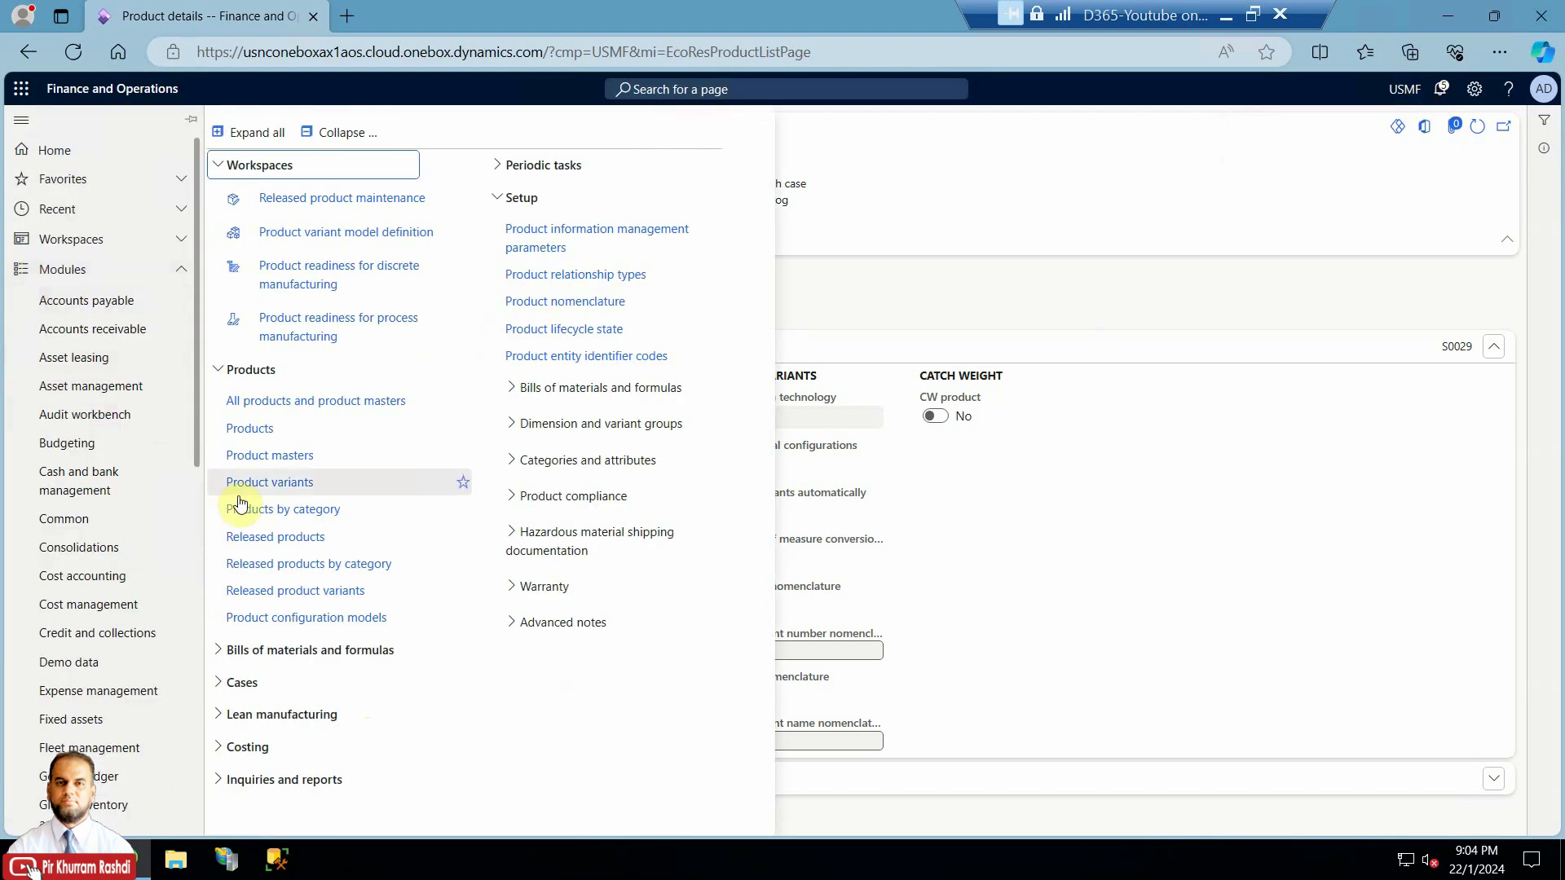
click(263, 538)
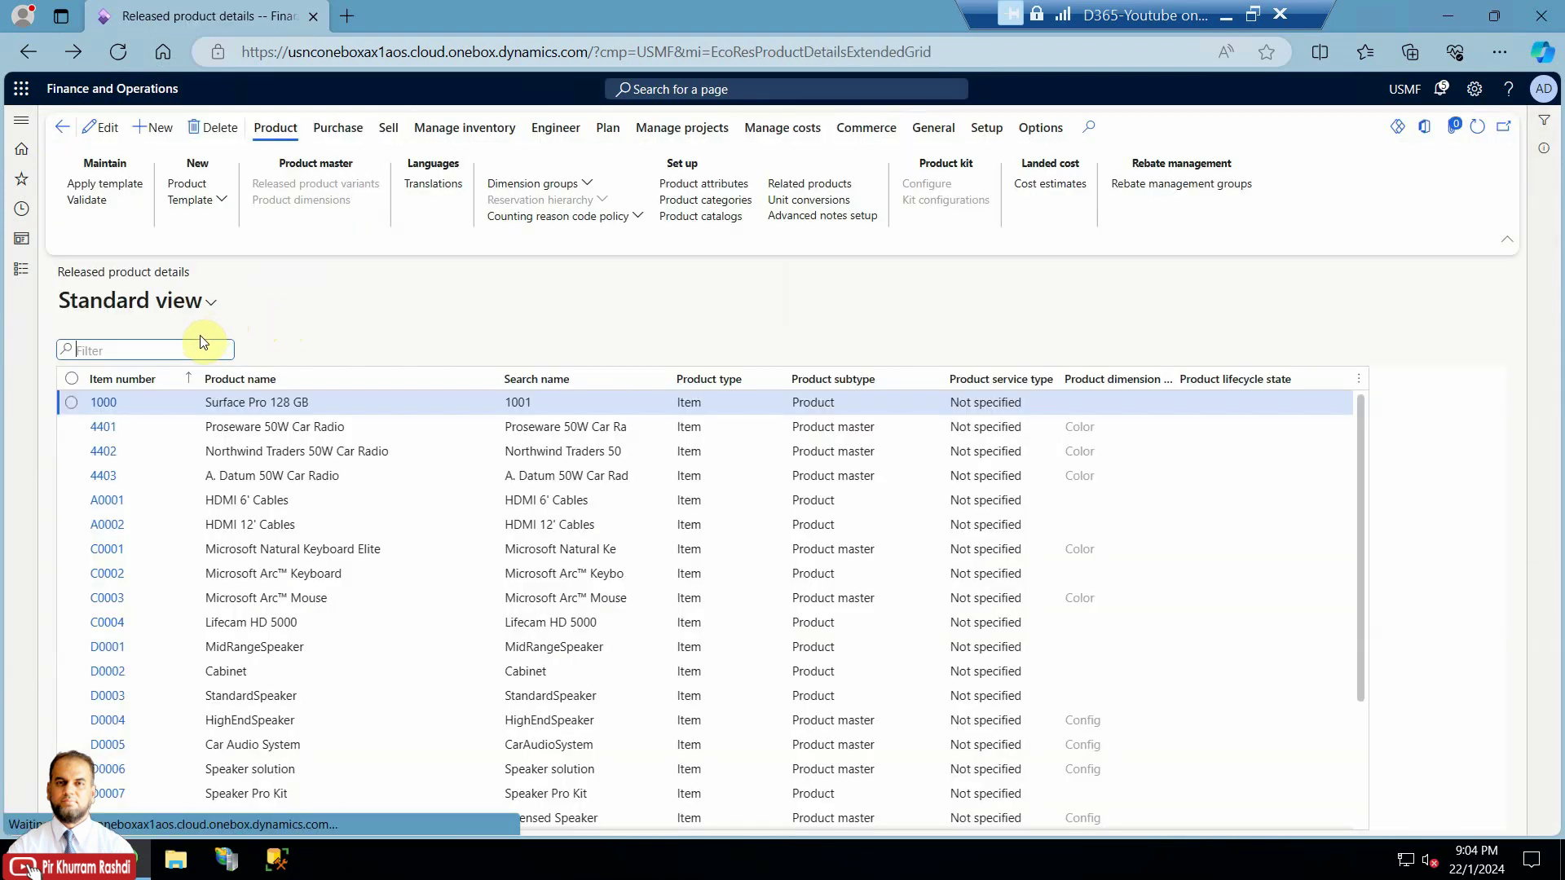
click(191, 378)
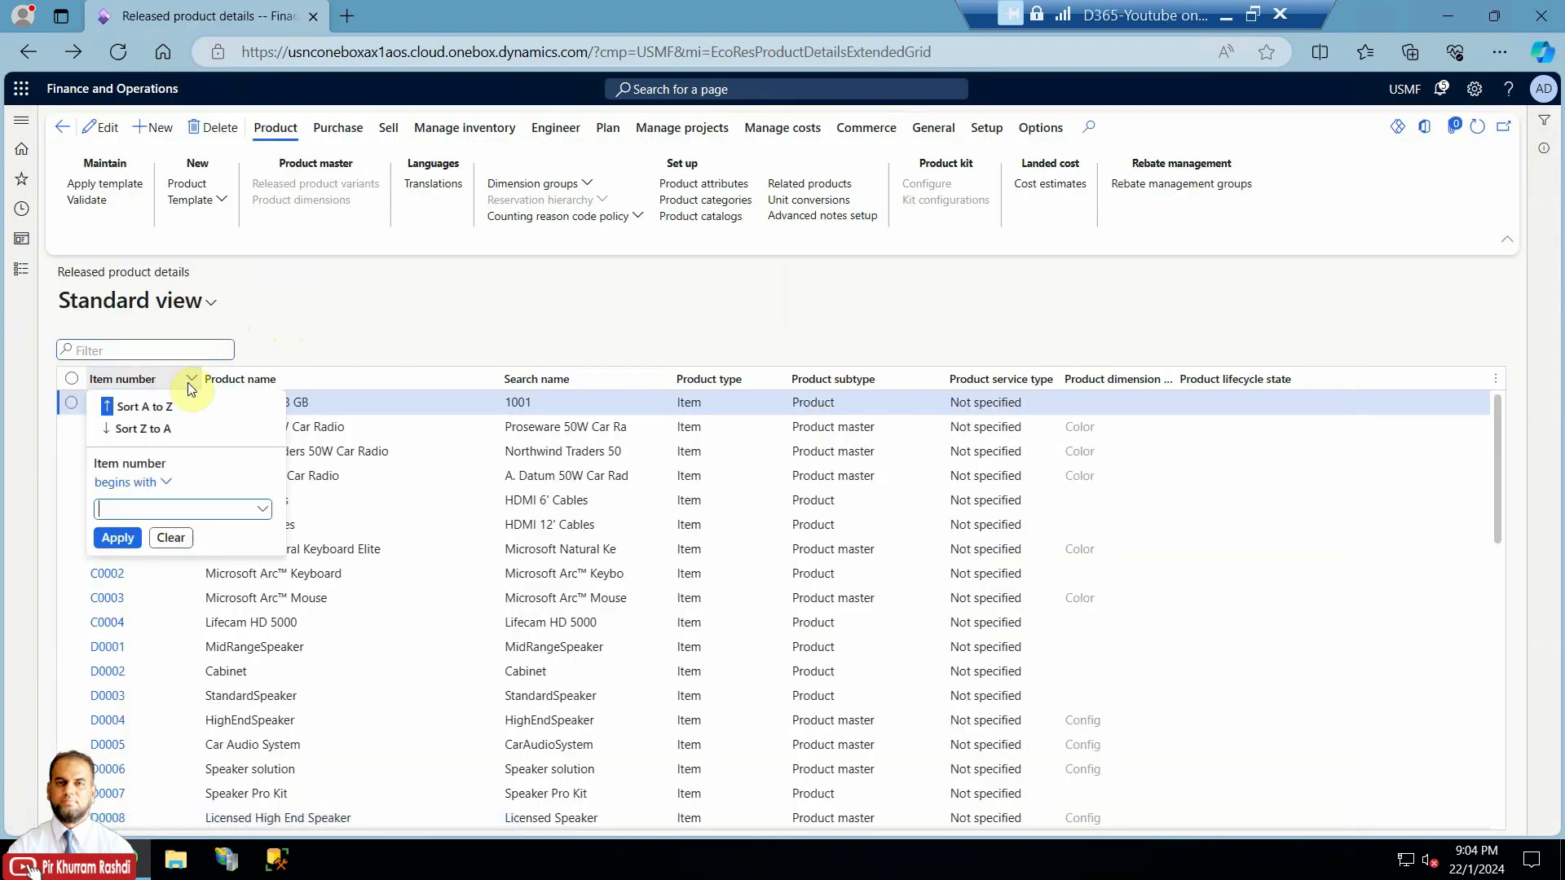
text(S0029)
click(118, 538)
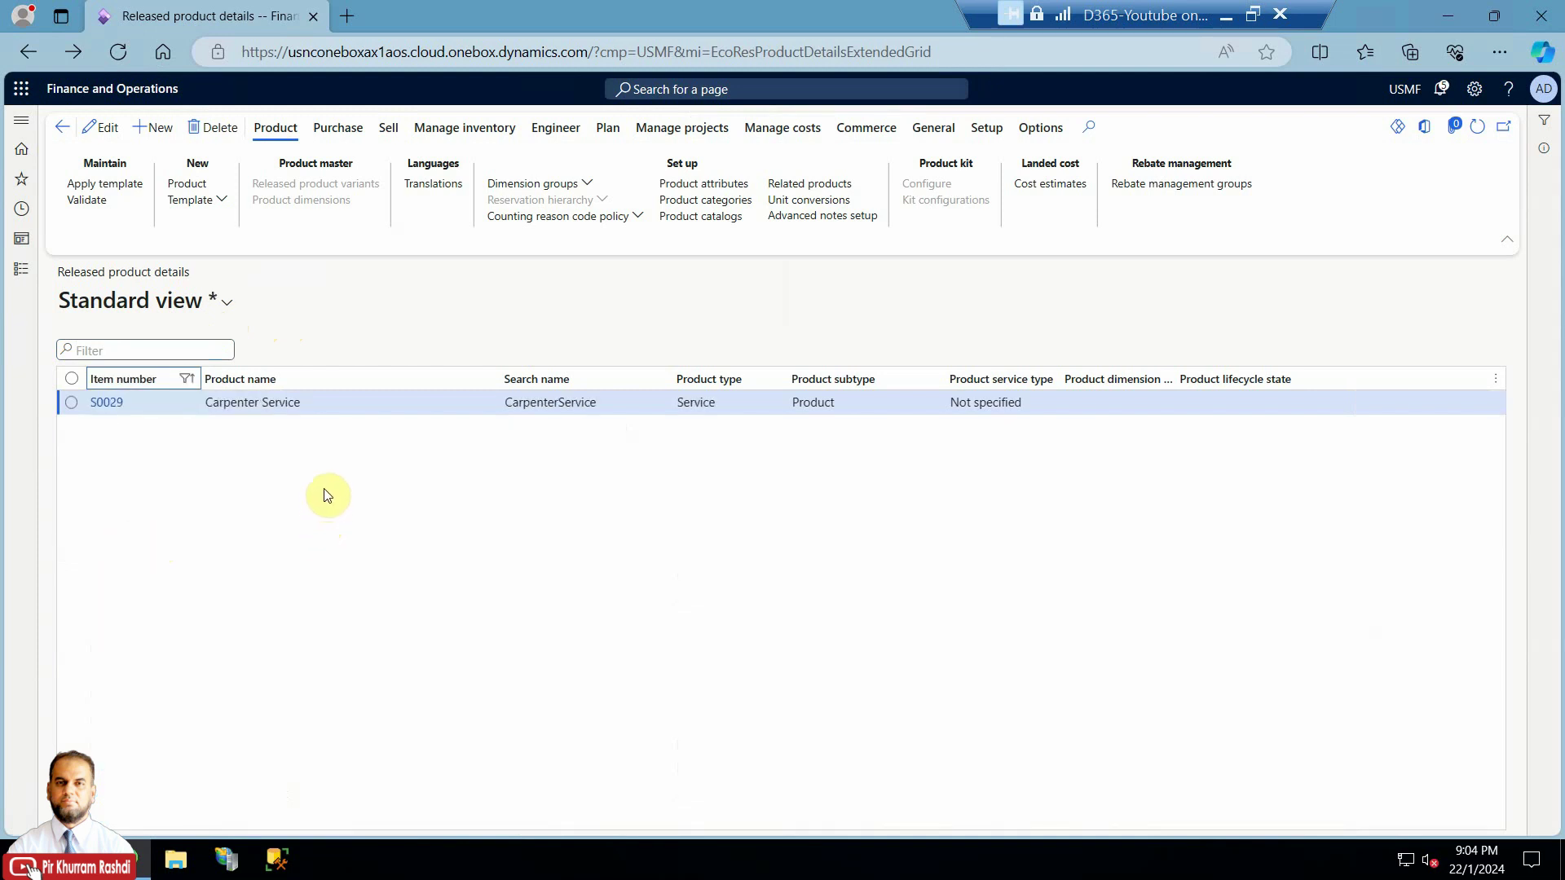
click(116, 403)
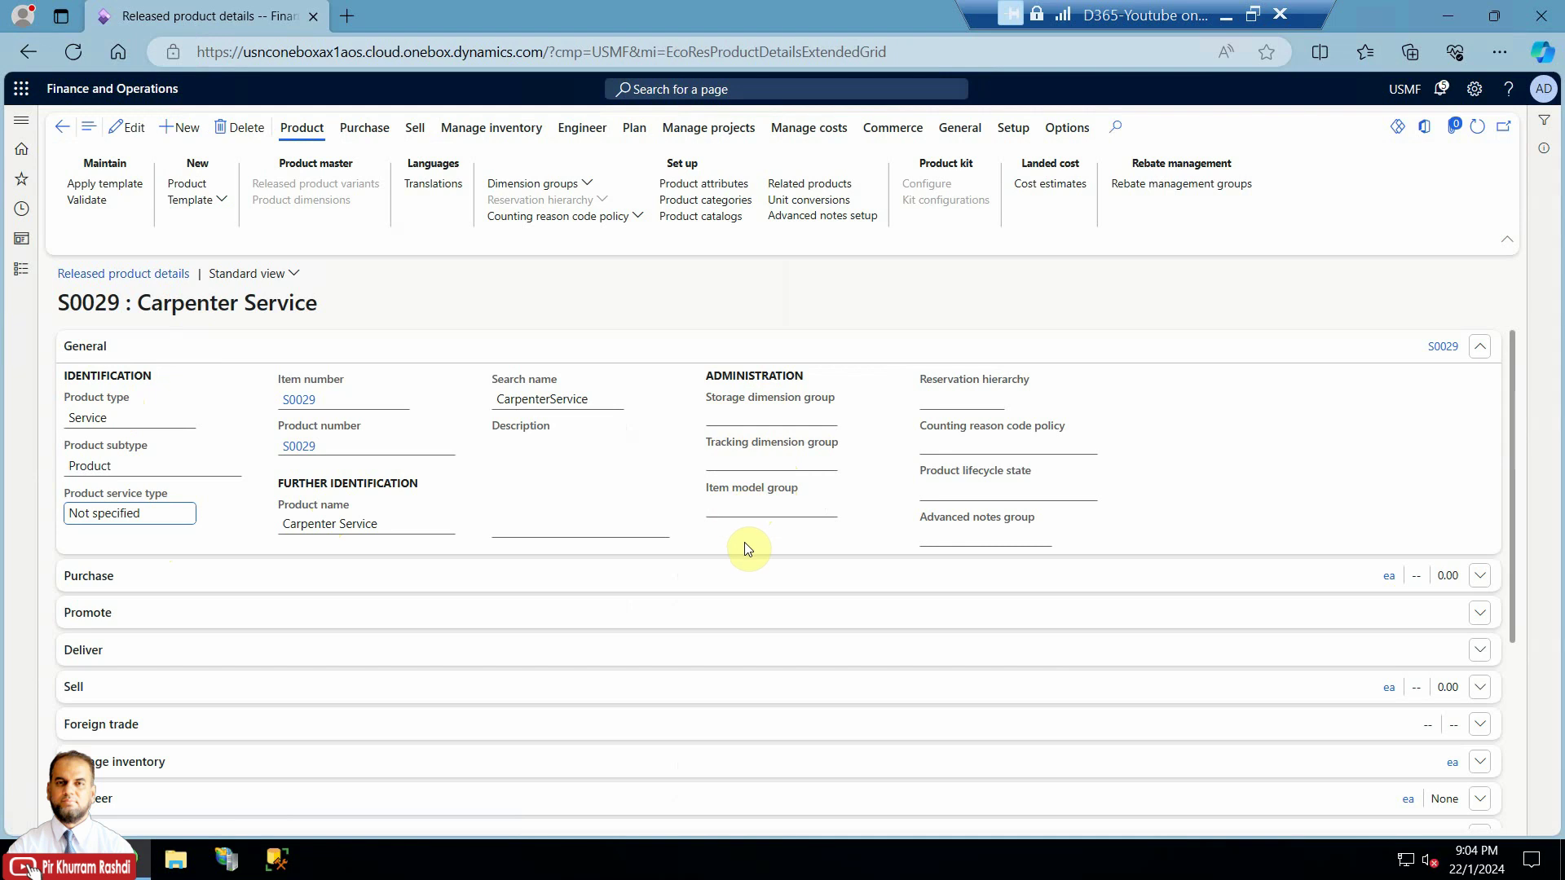
- Apply the PKR - Services template to S0029, marked as the default template
scroll(745, 541, down, 2)
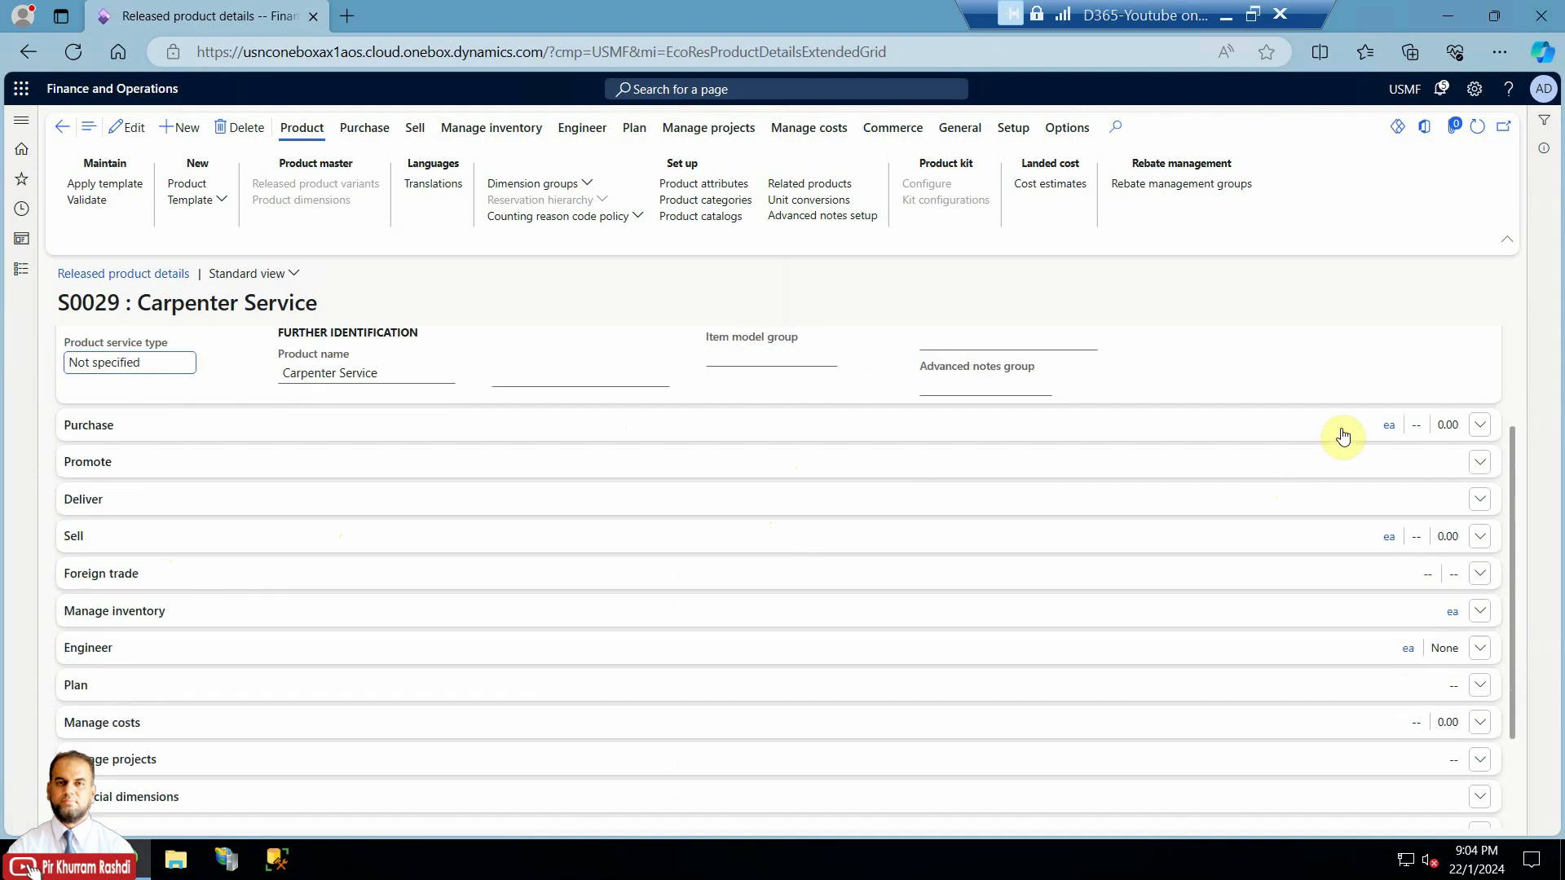
scroll(636, 444, up, 2)
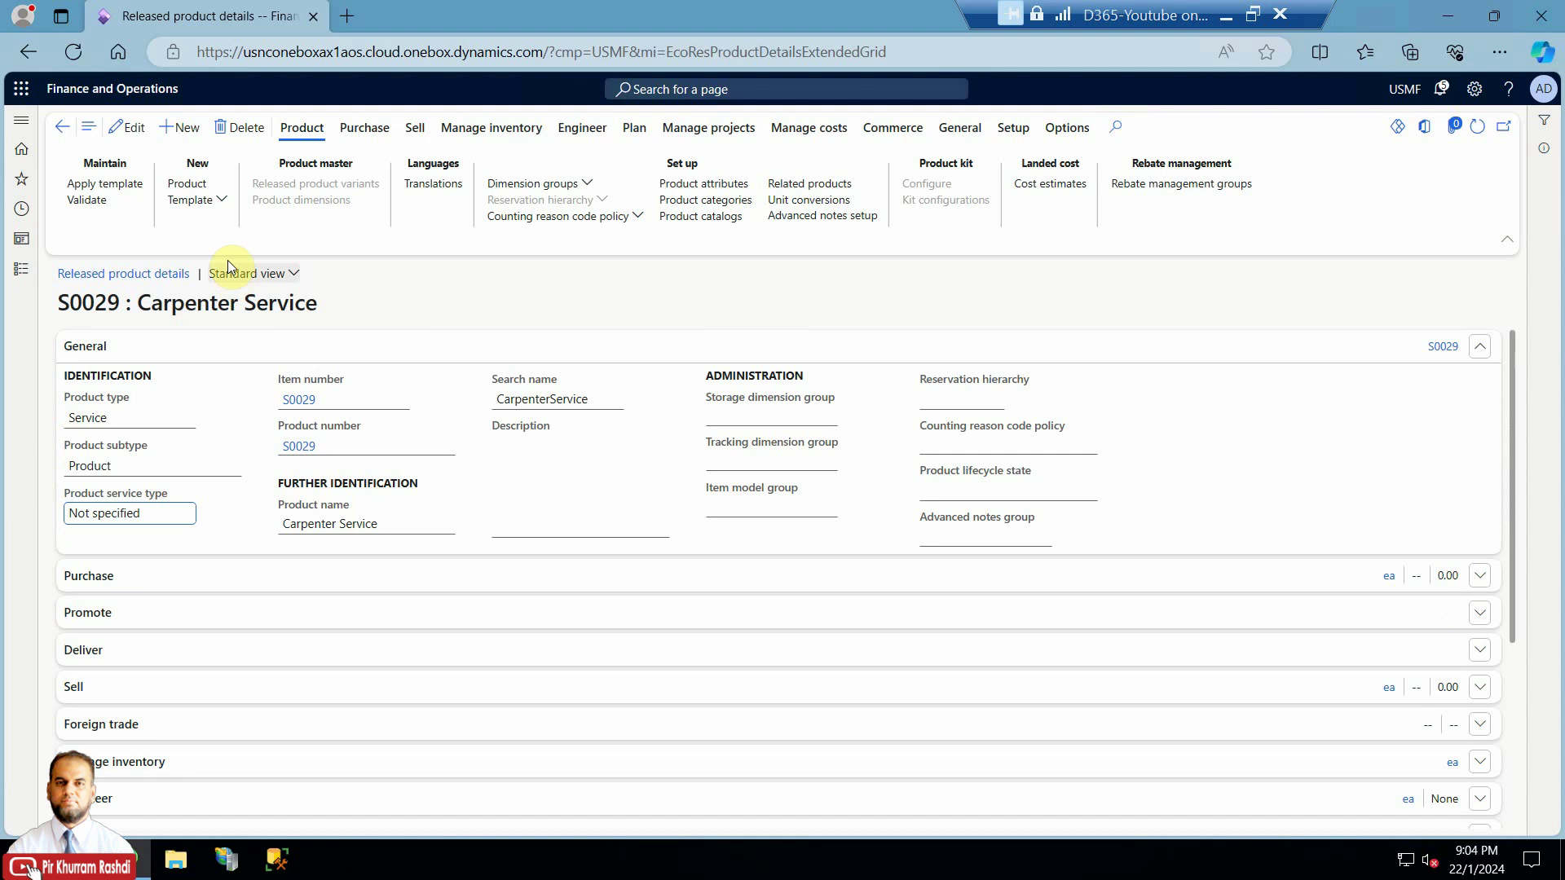
click(136, 194)
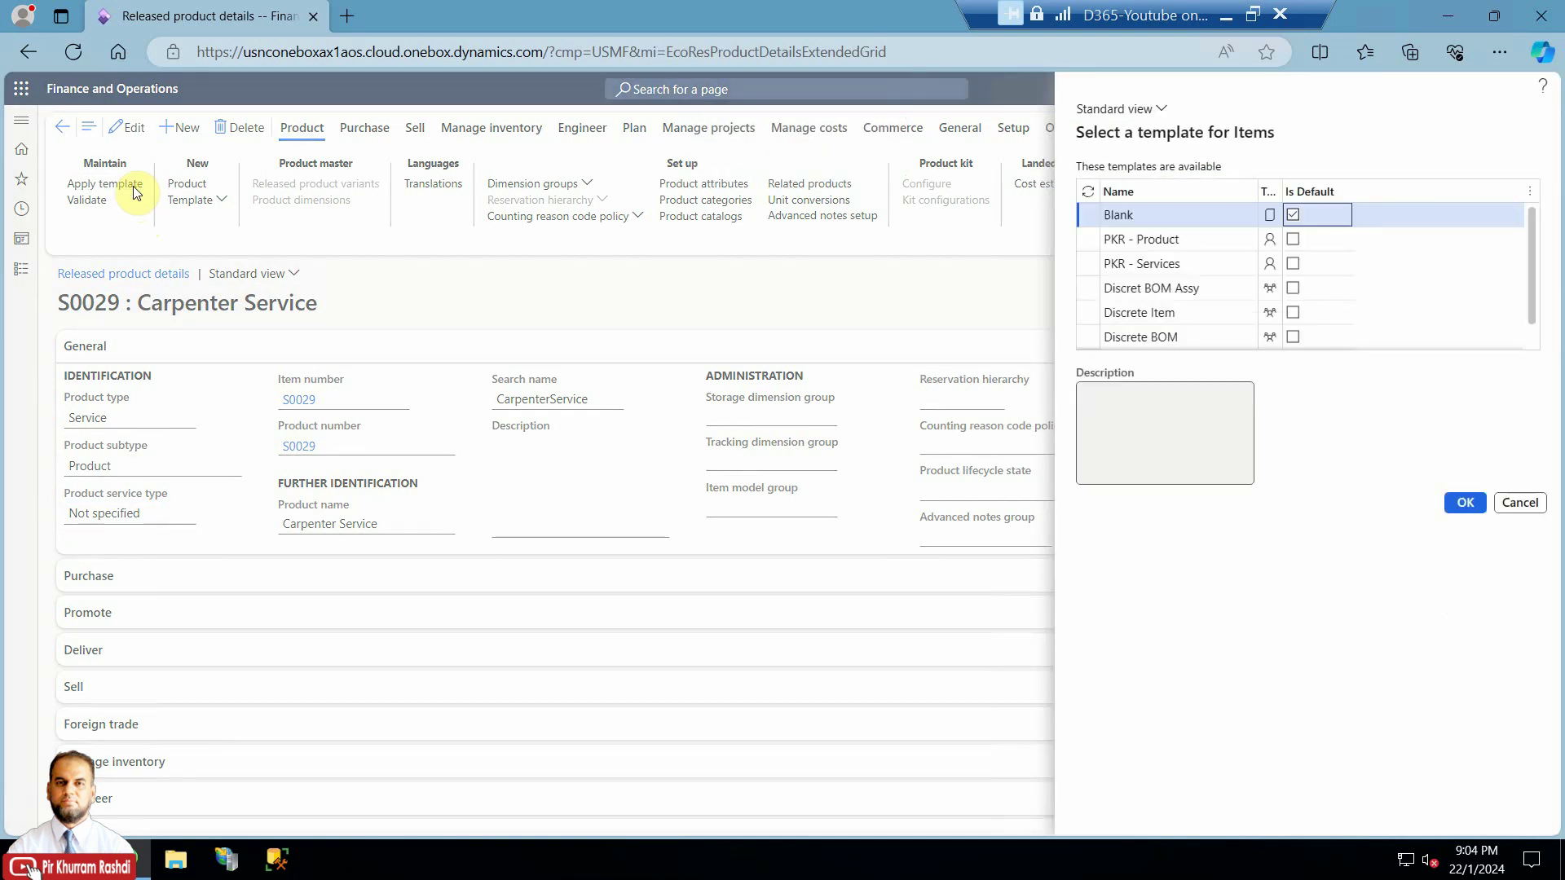
click(1088, 264)
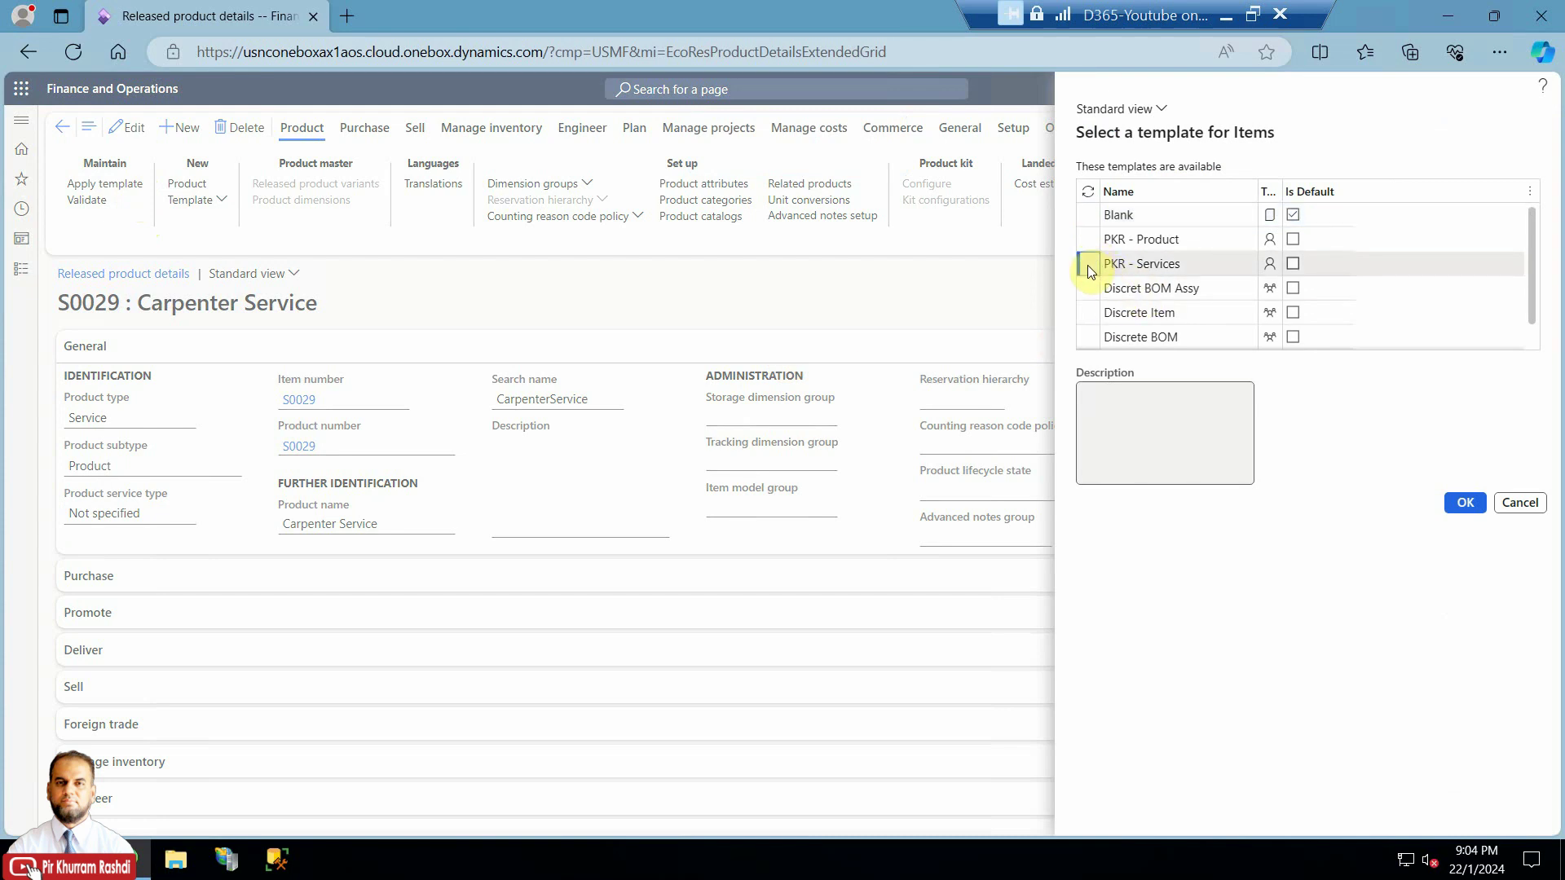
click(1292, 264)
click(1292, 263)
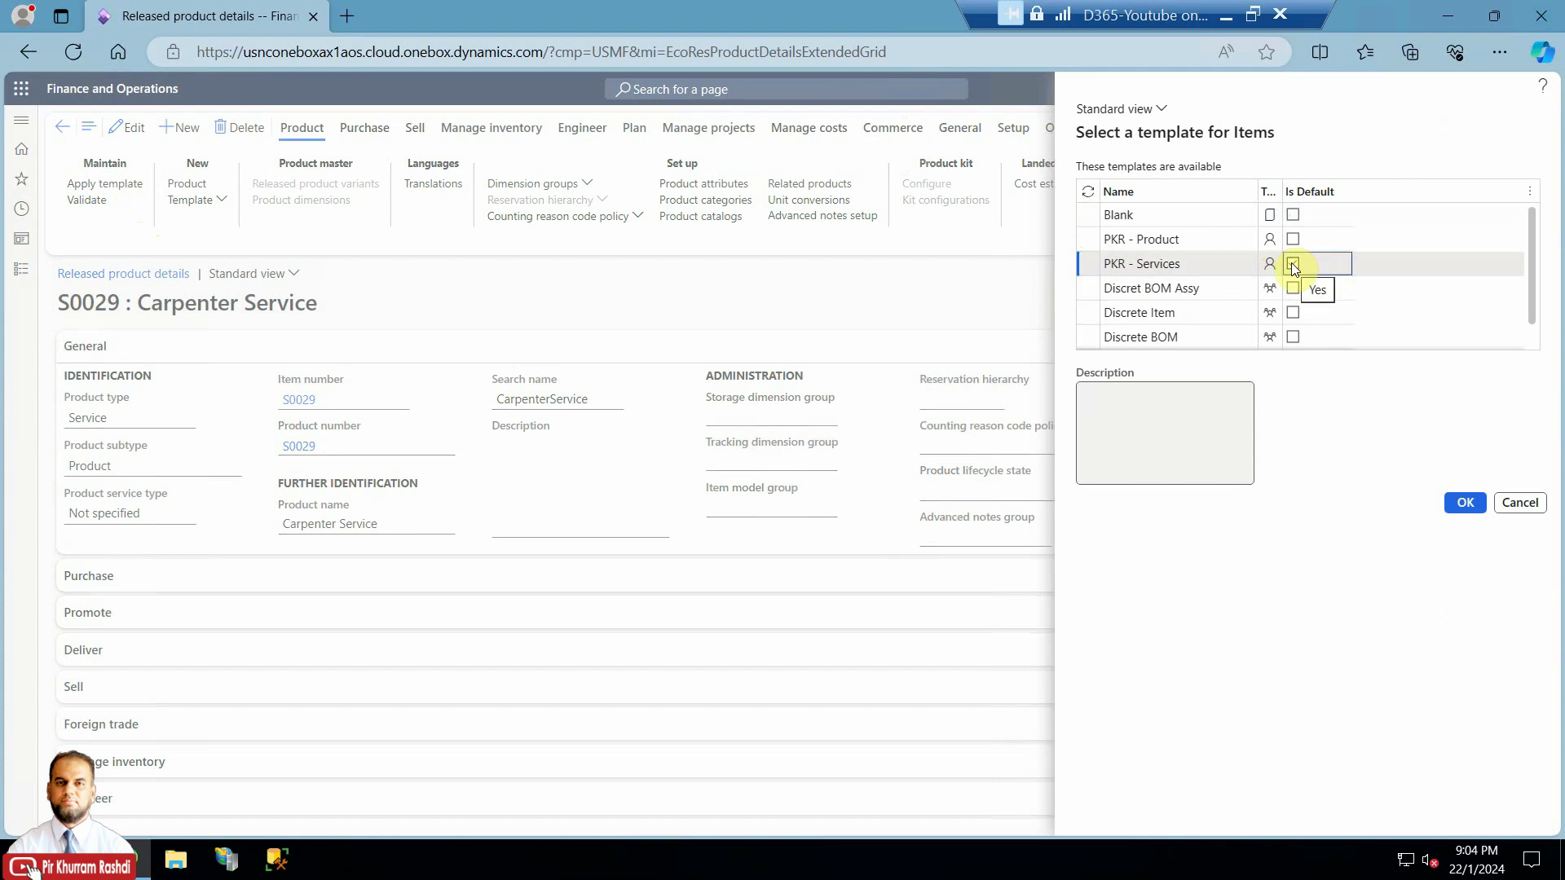
click(1465, 503)
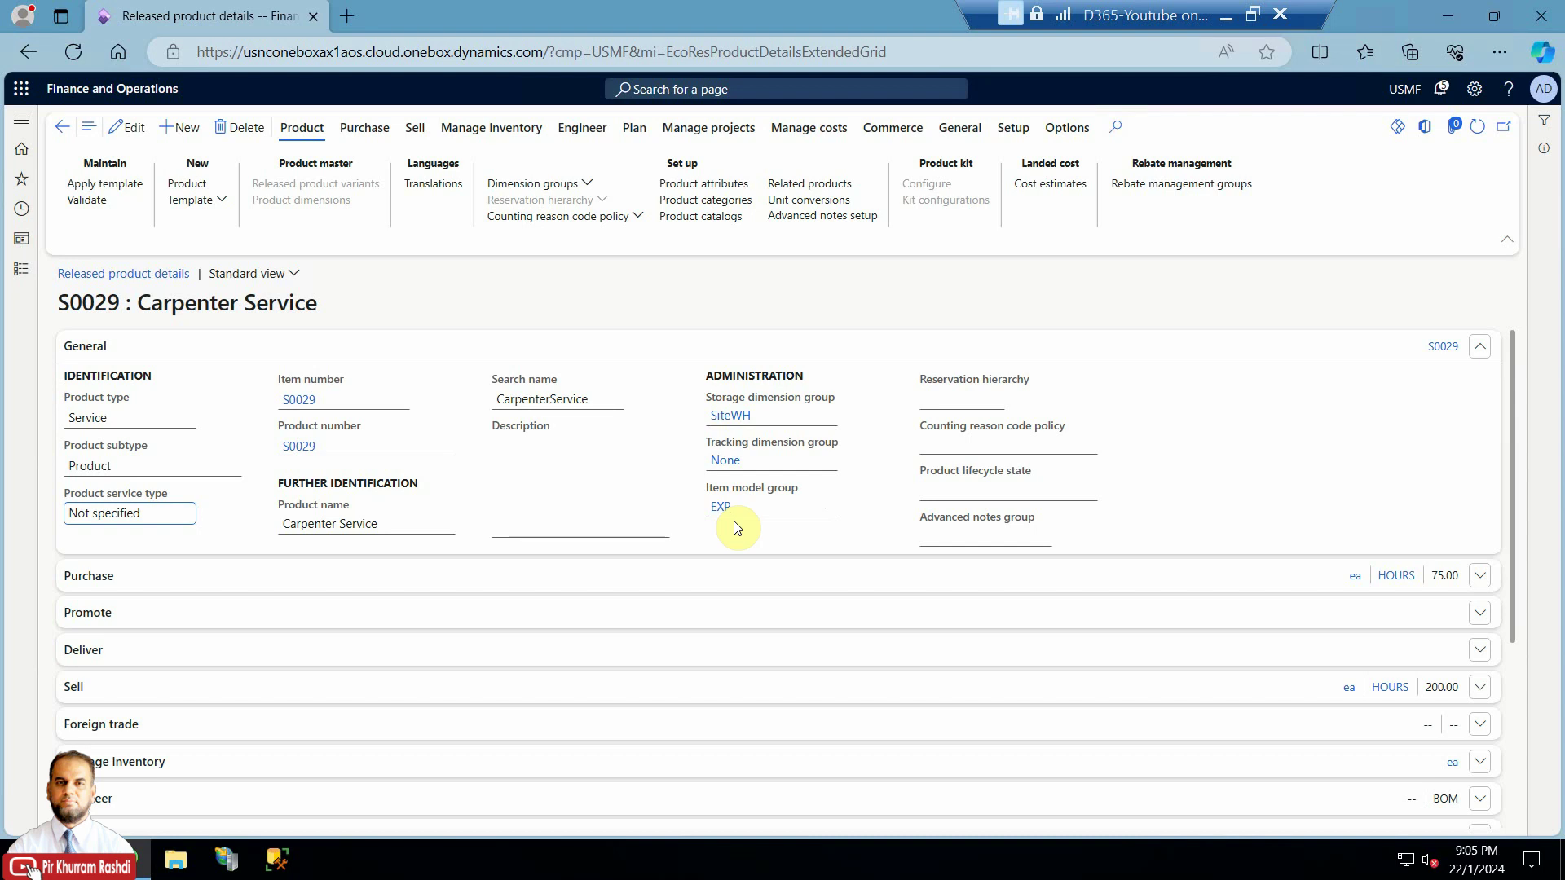
- Review S0029's Purchase, Manage costs and Sell details: vendor US-104, cost 75.00, sales price 200.00
click(1480, 579)
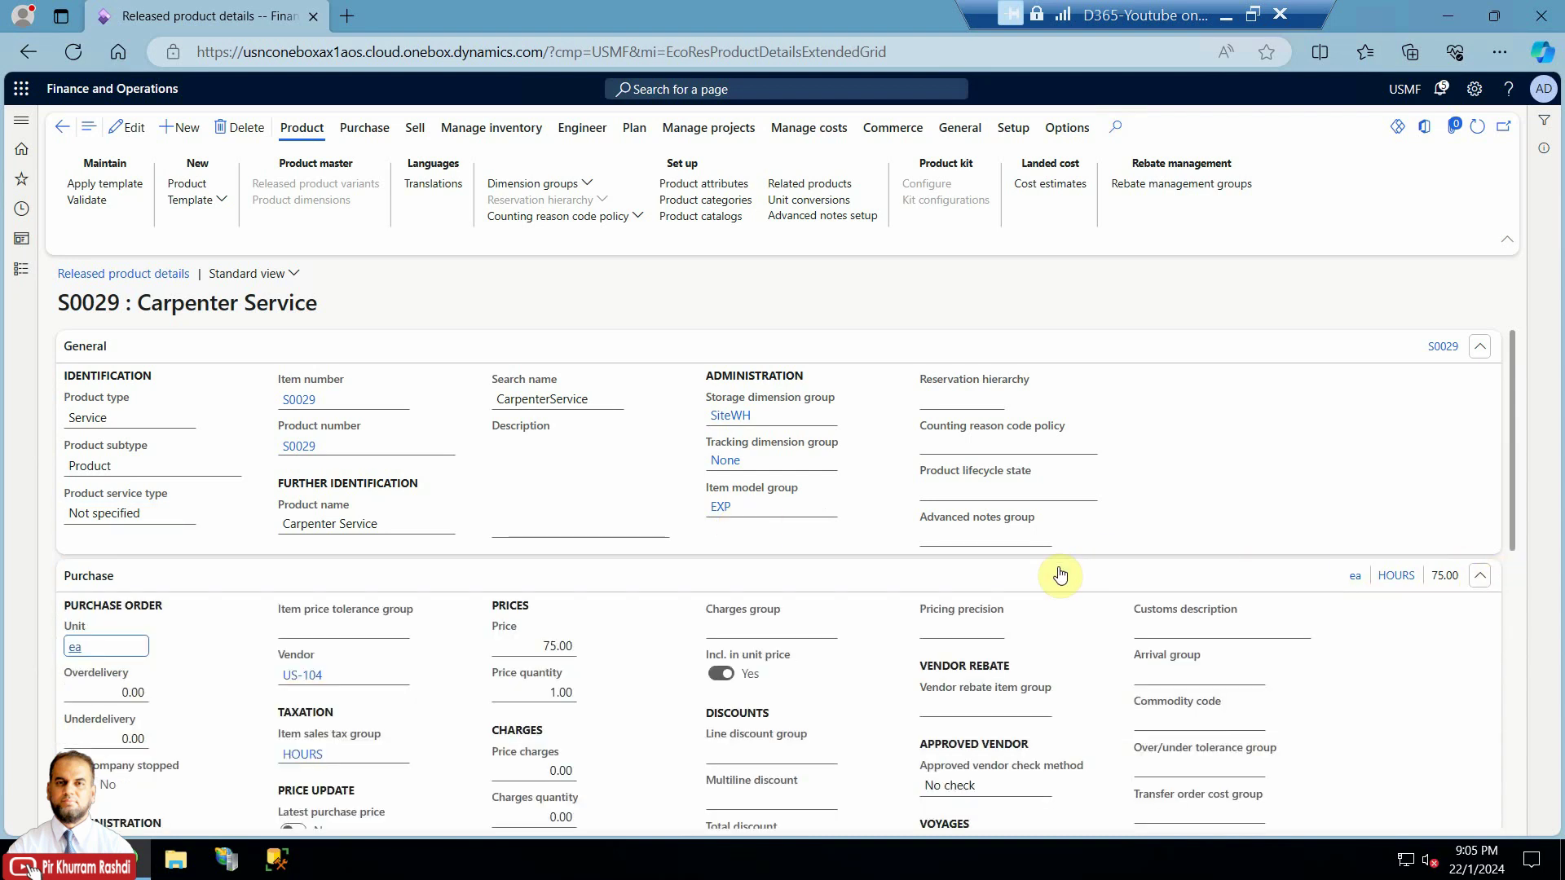
scroll(1058, 569, down, 2)
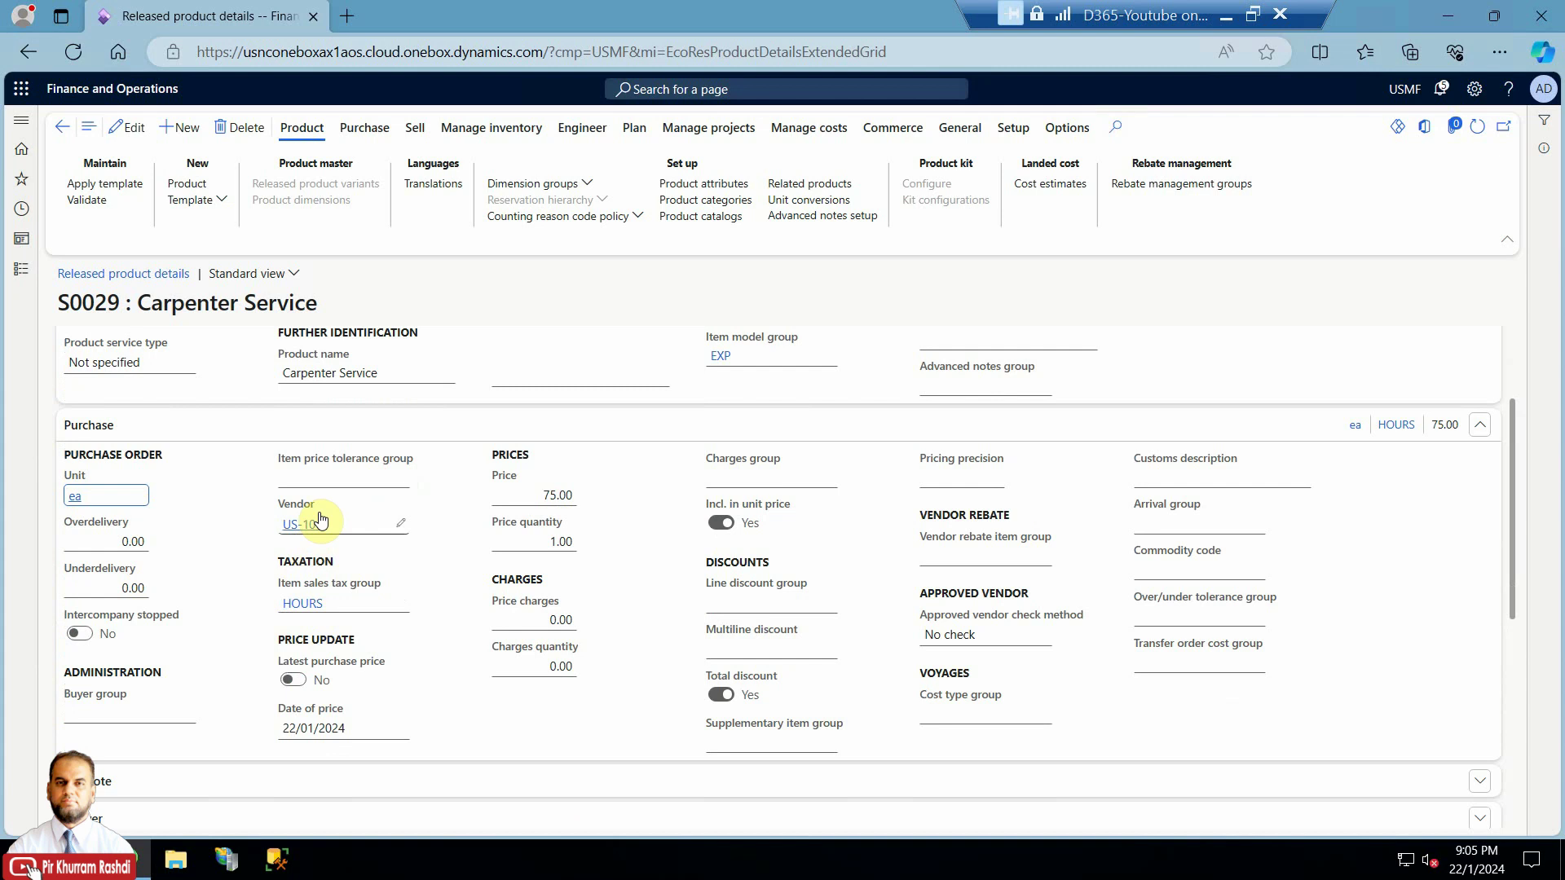
scroll(313, 607, down, 5)
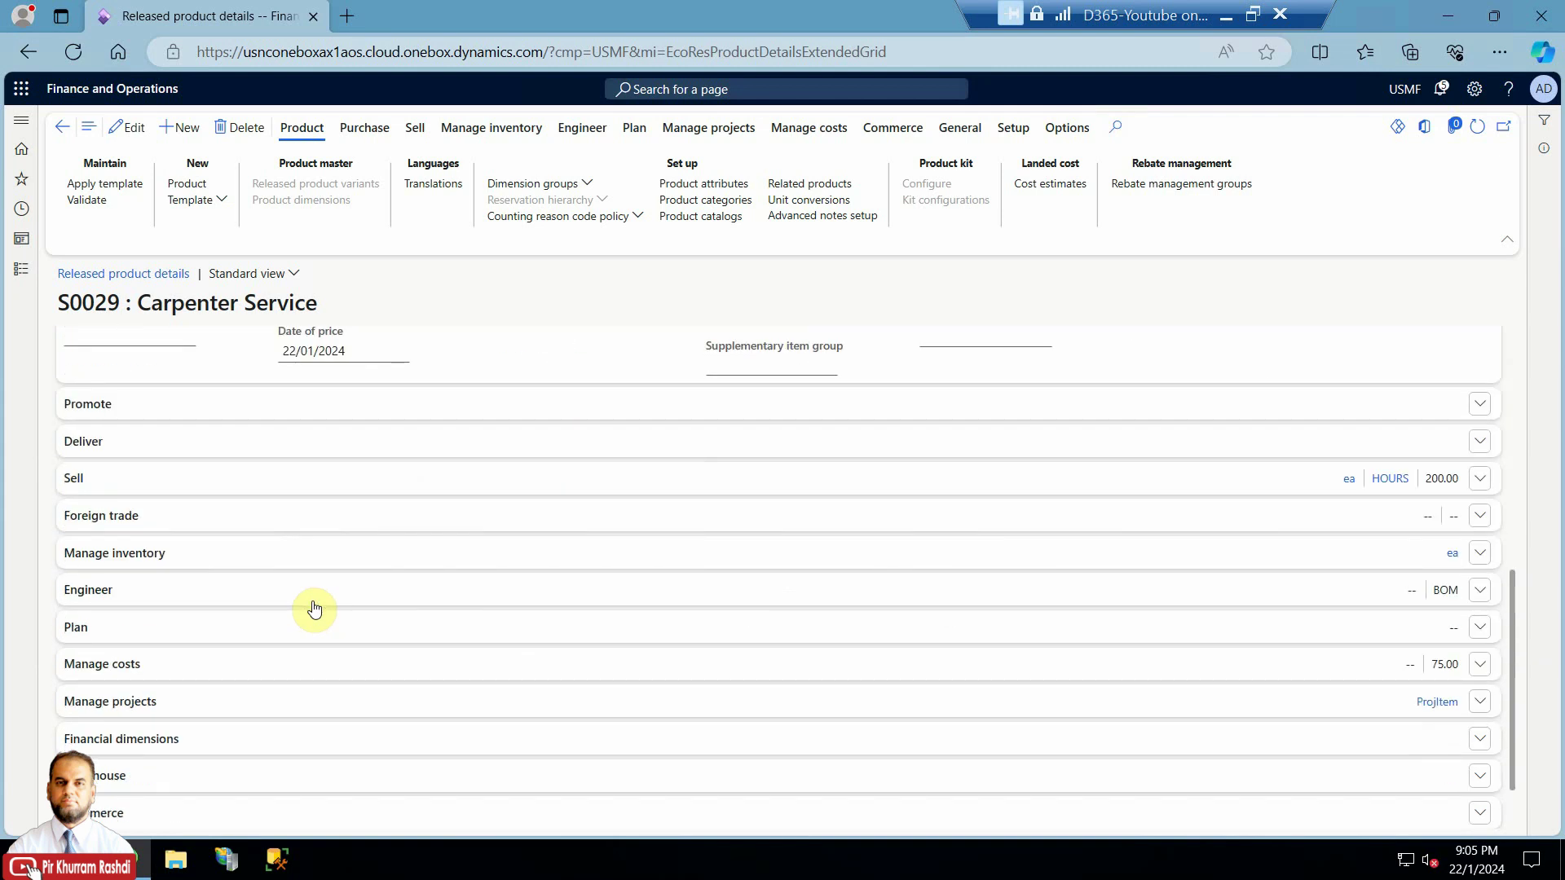
scroll(314, 607, down, 1)
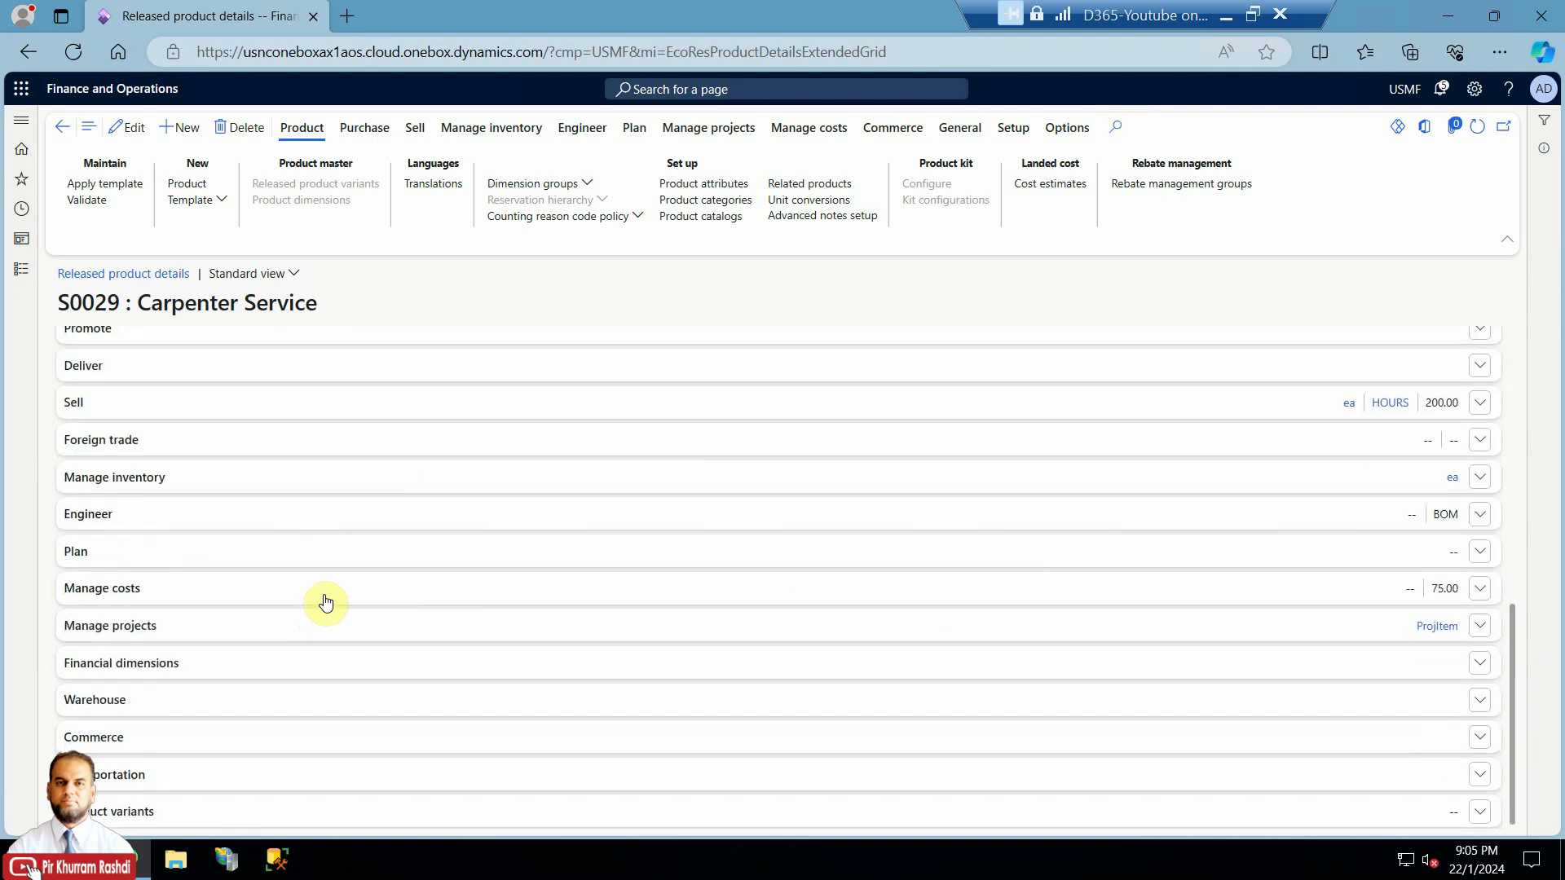
click(325, 602)
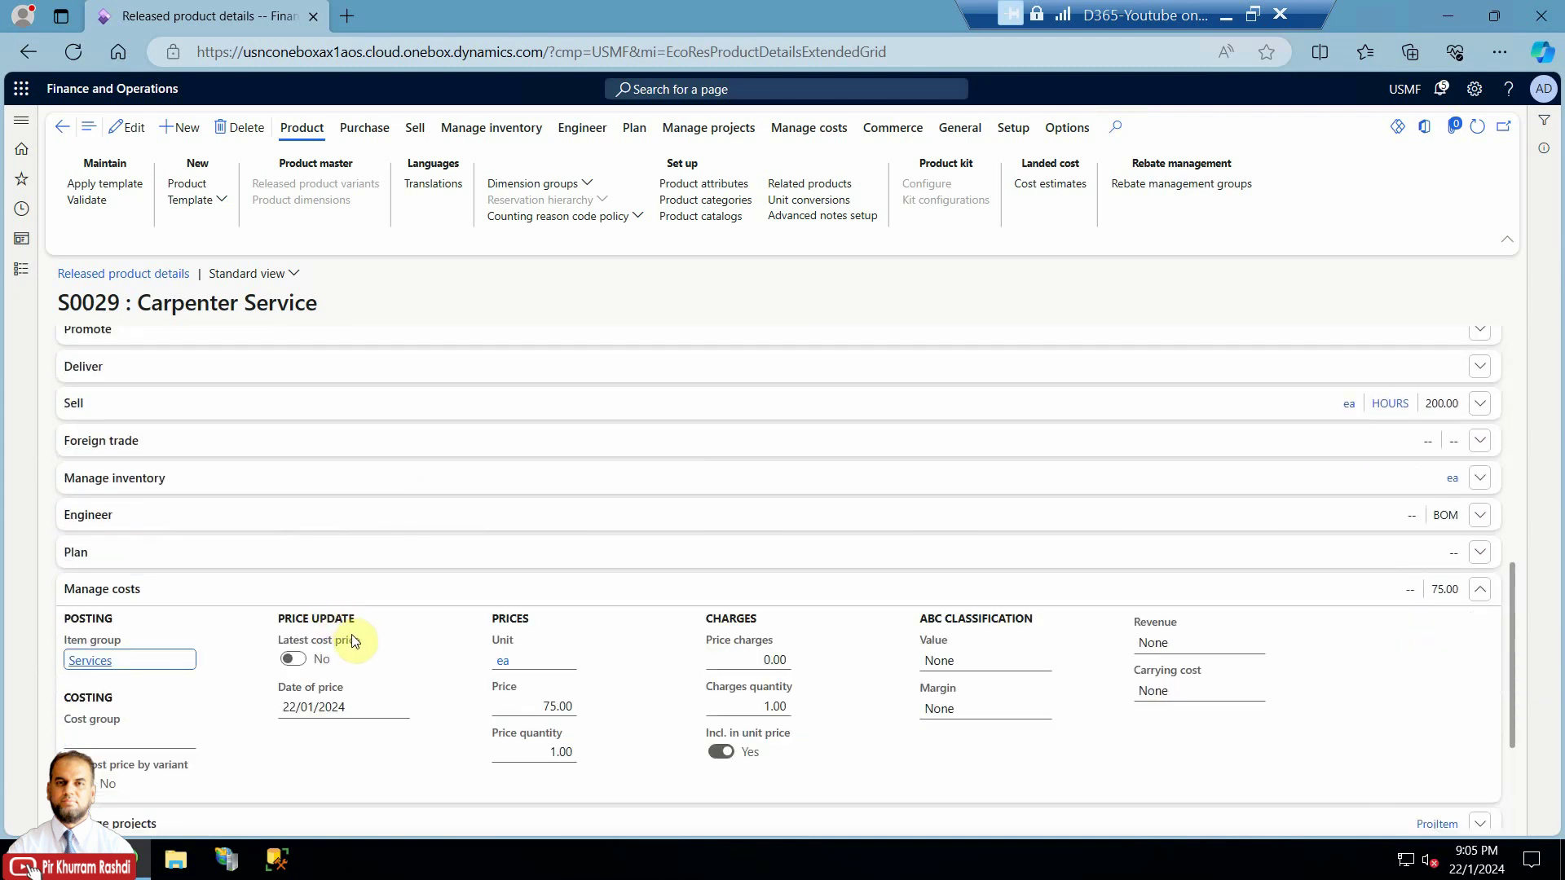
scroll(348, 637, down, 2)
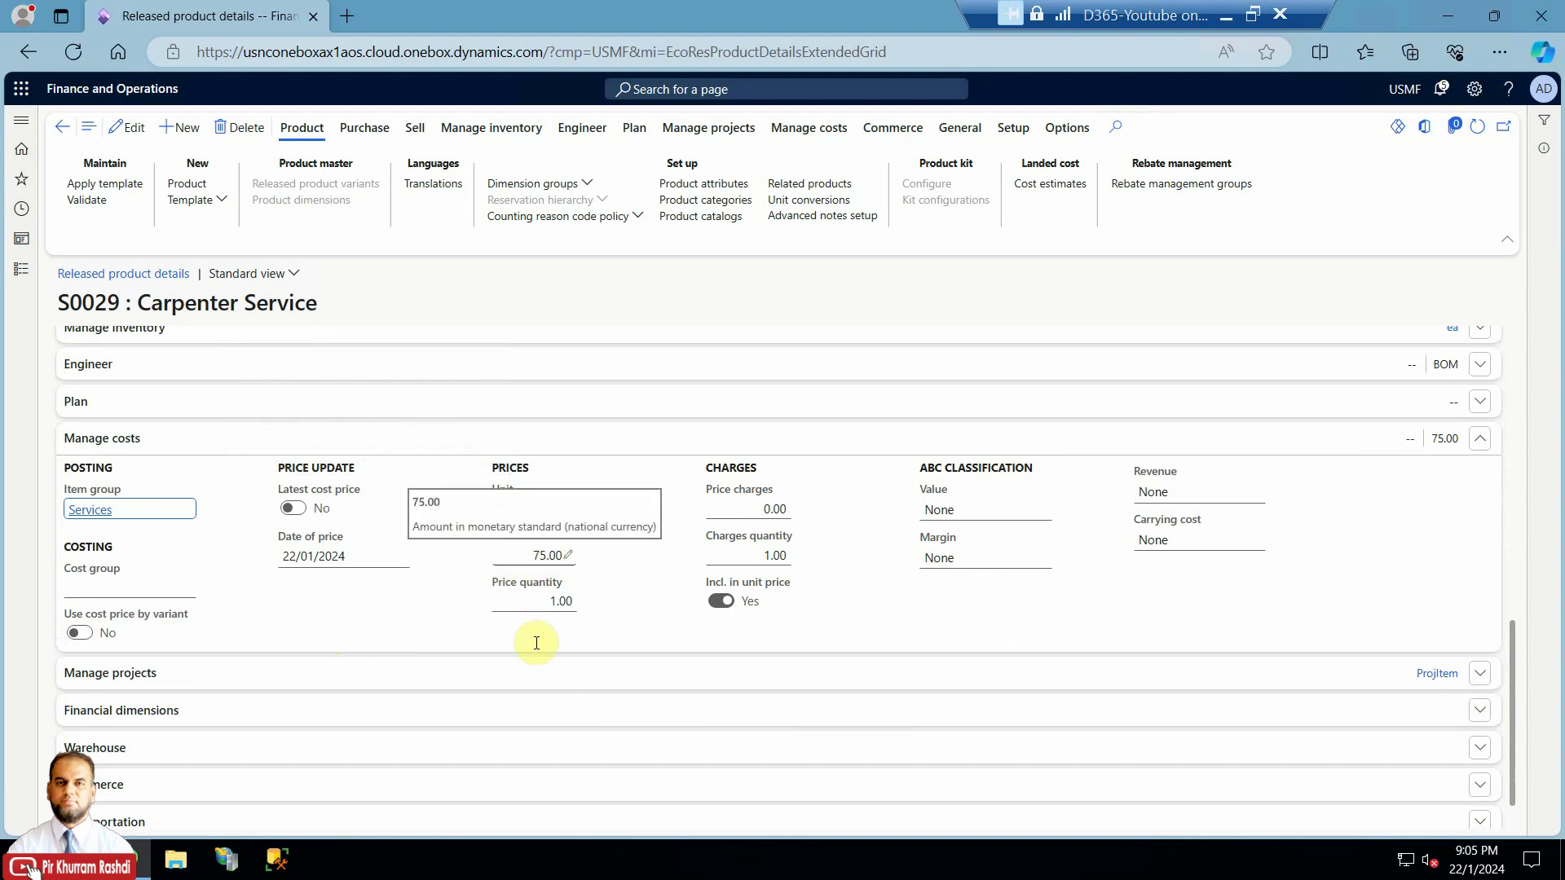
scroll(530, 639, up, 5)
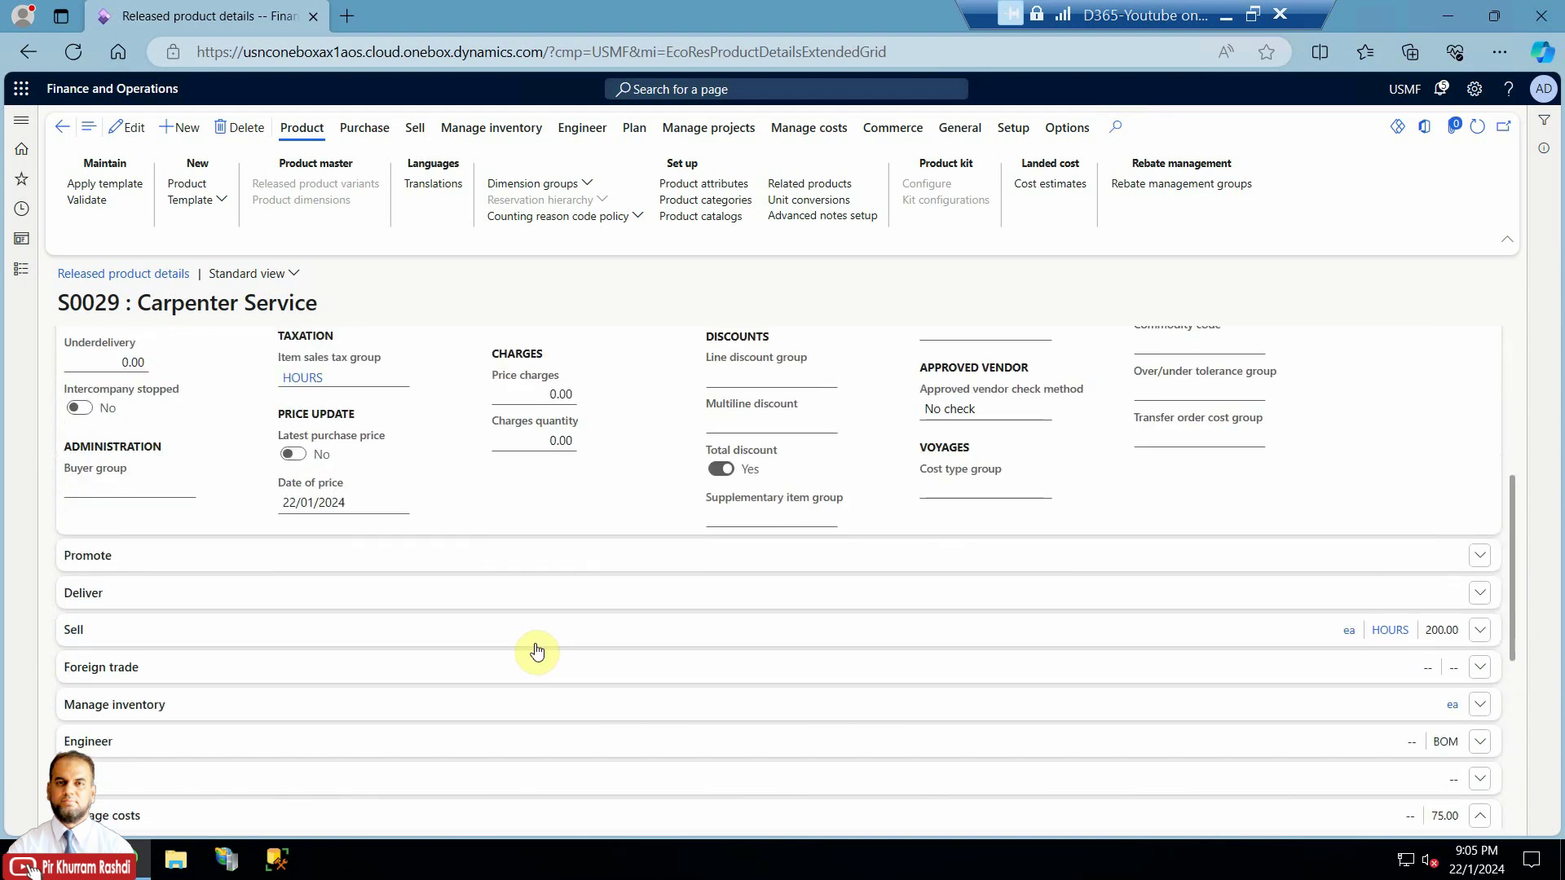
click(535, 644)
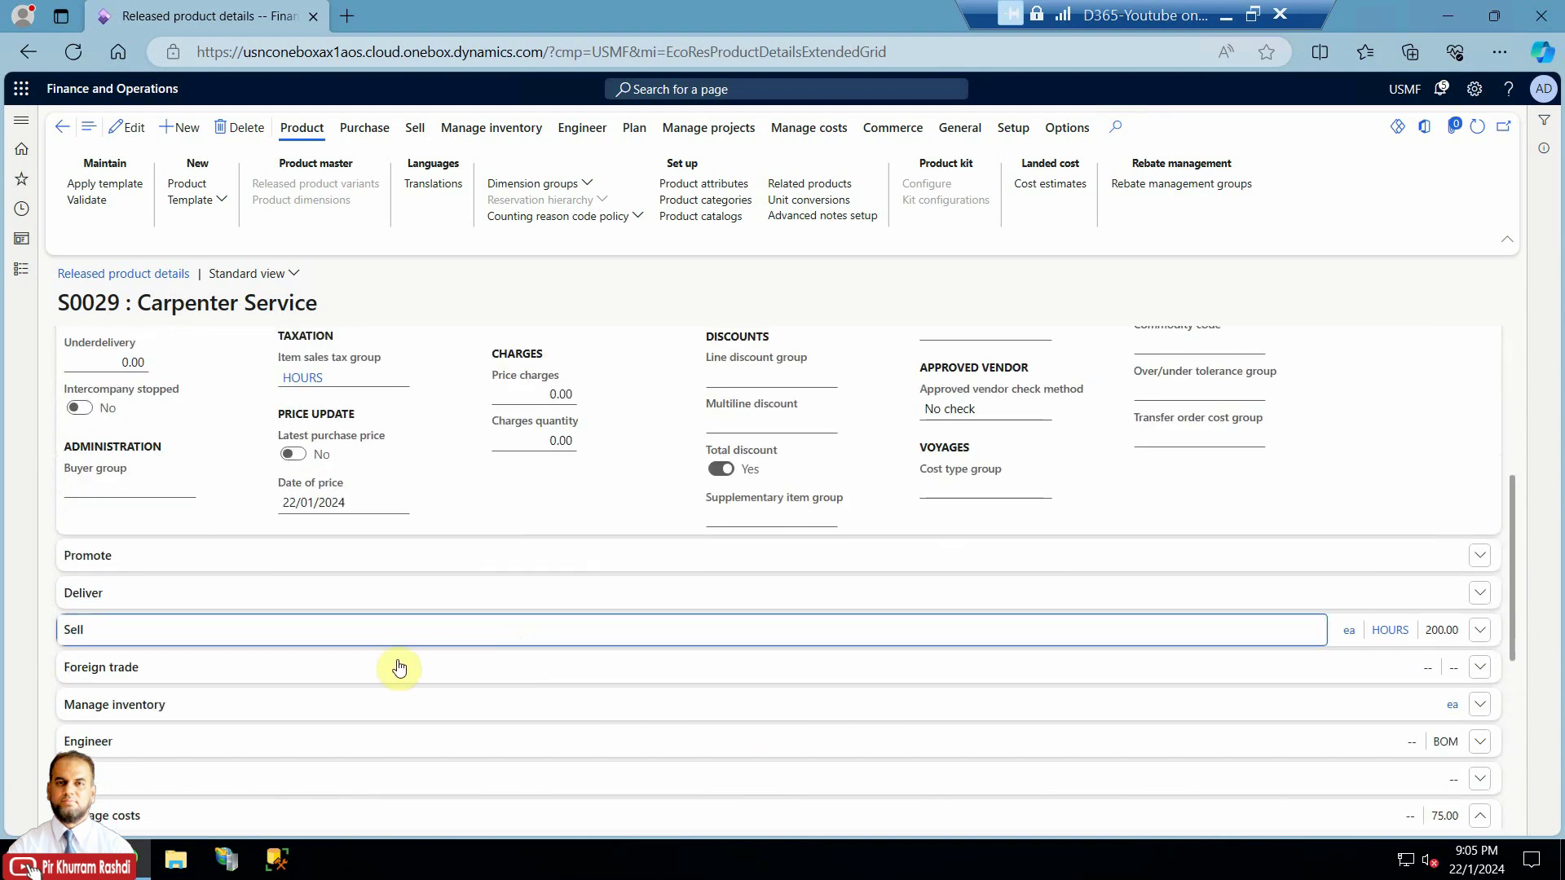
scroll(594, 653, down, 2)
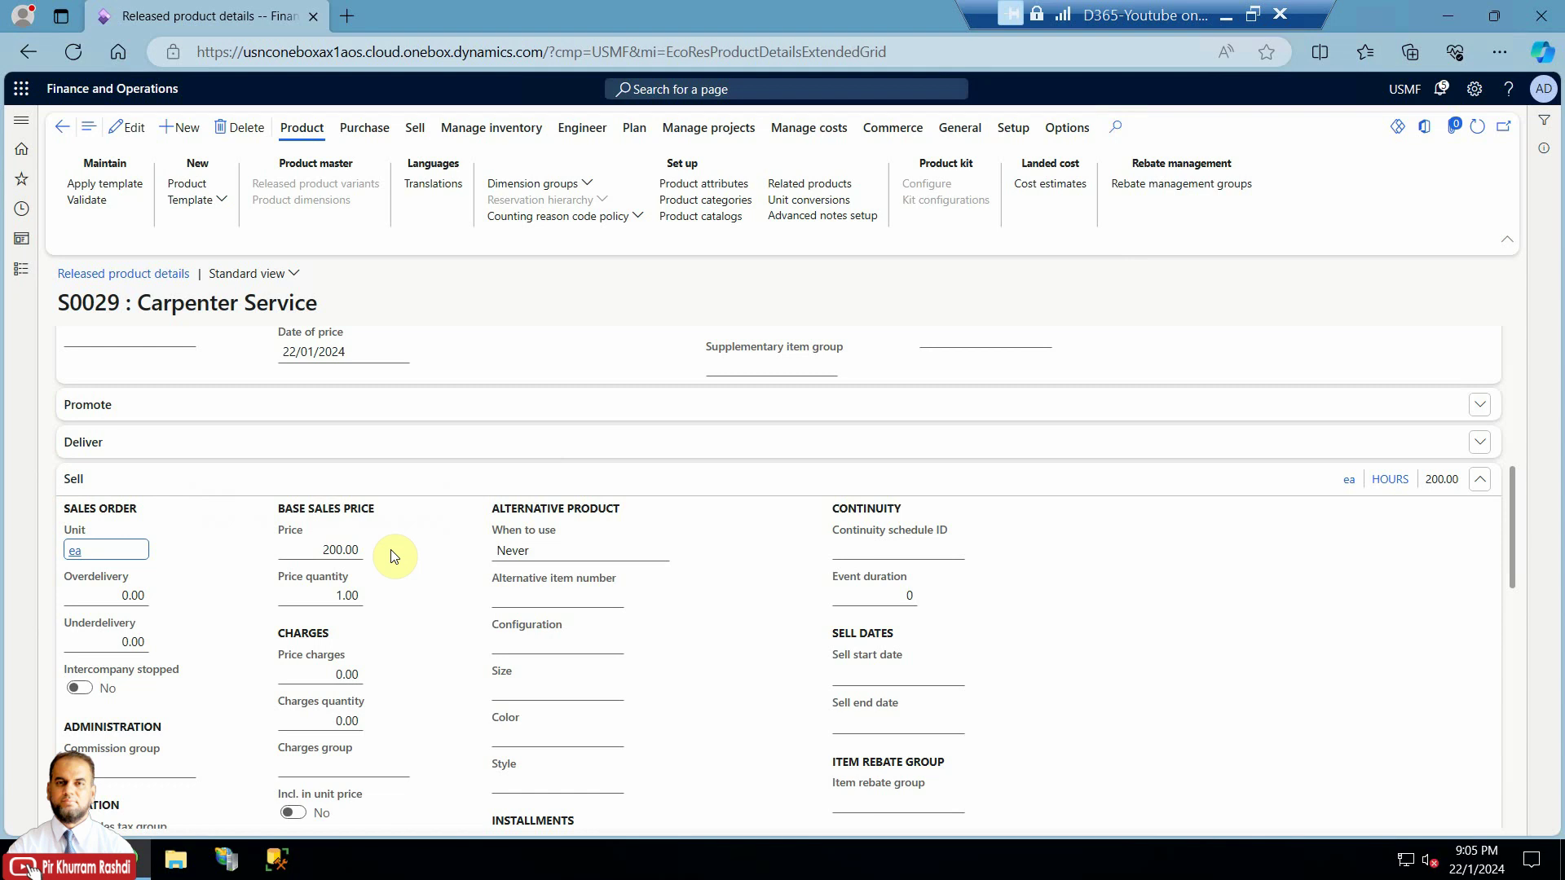
scroll(393, 557, up, 5)
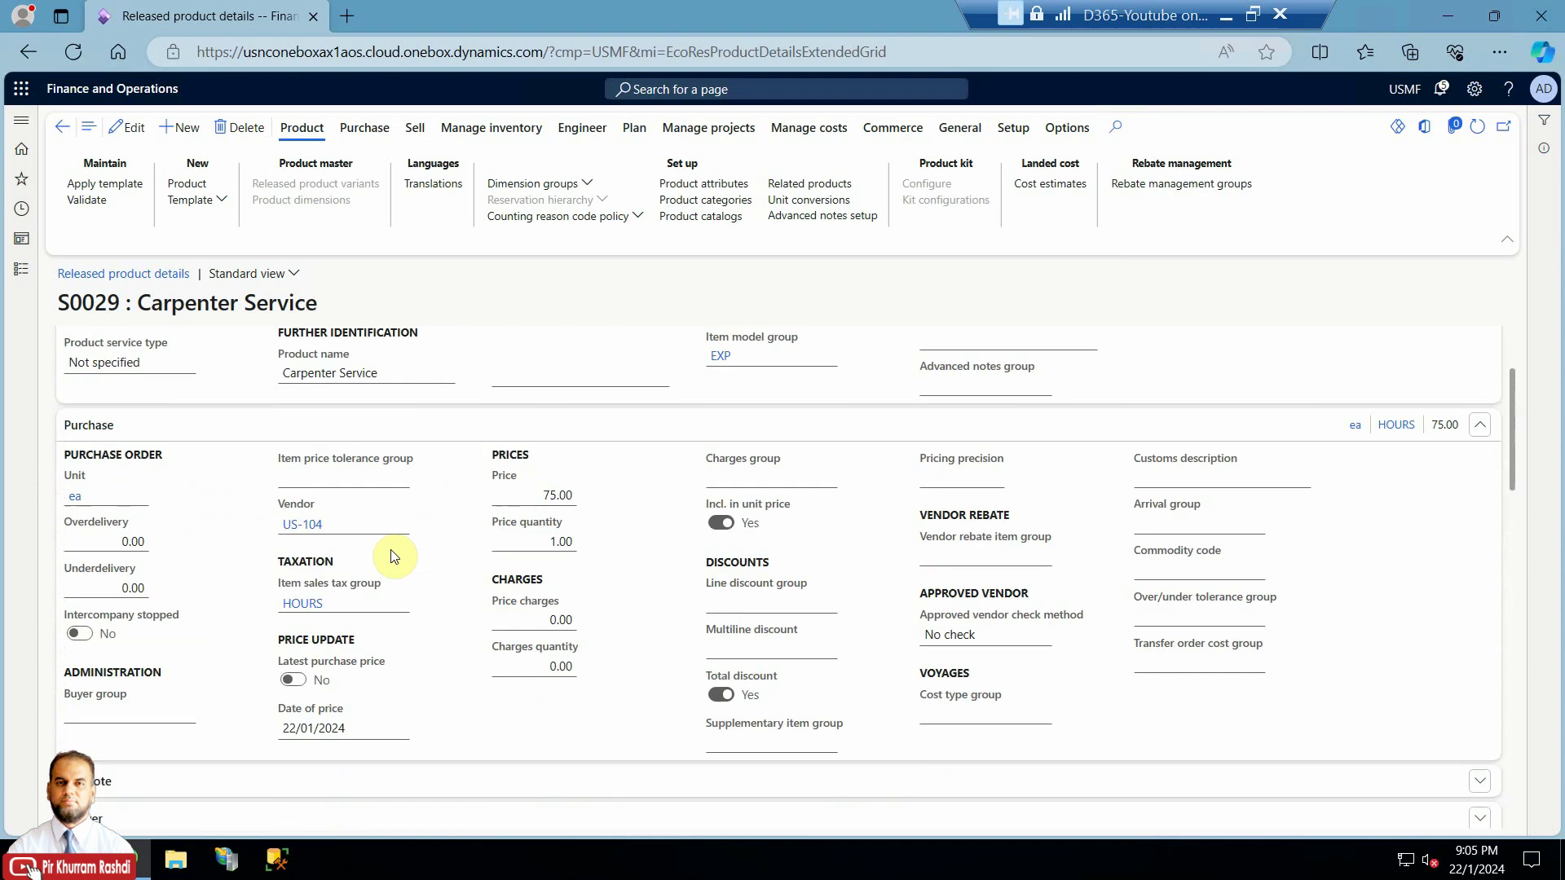
scroll(391, 554, up, 2)
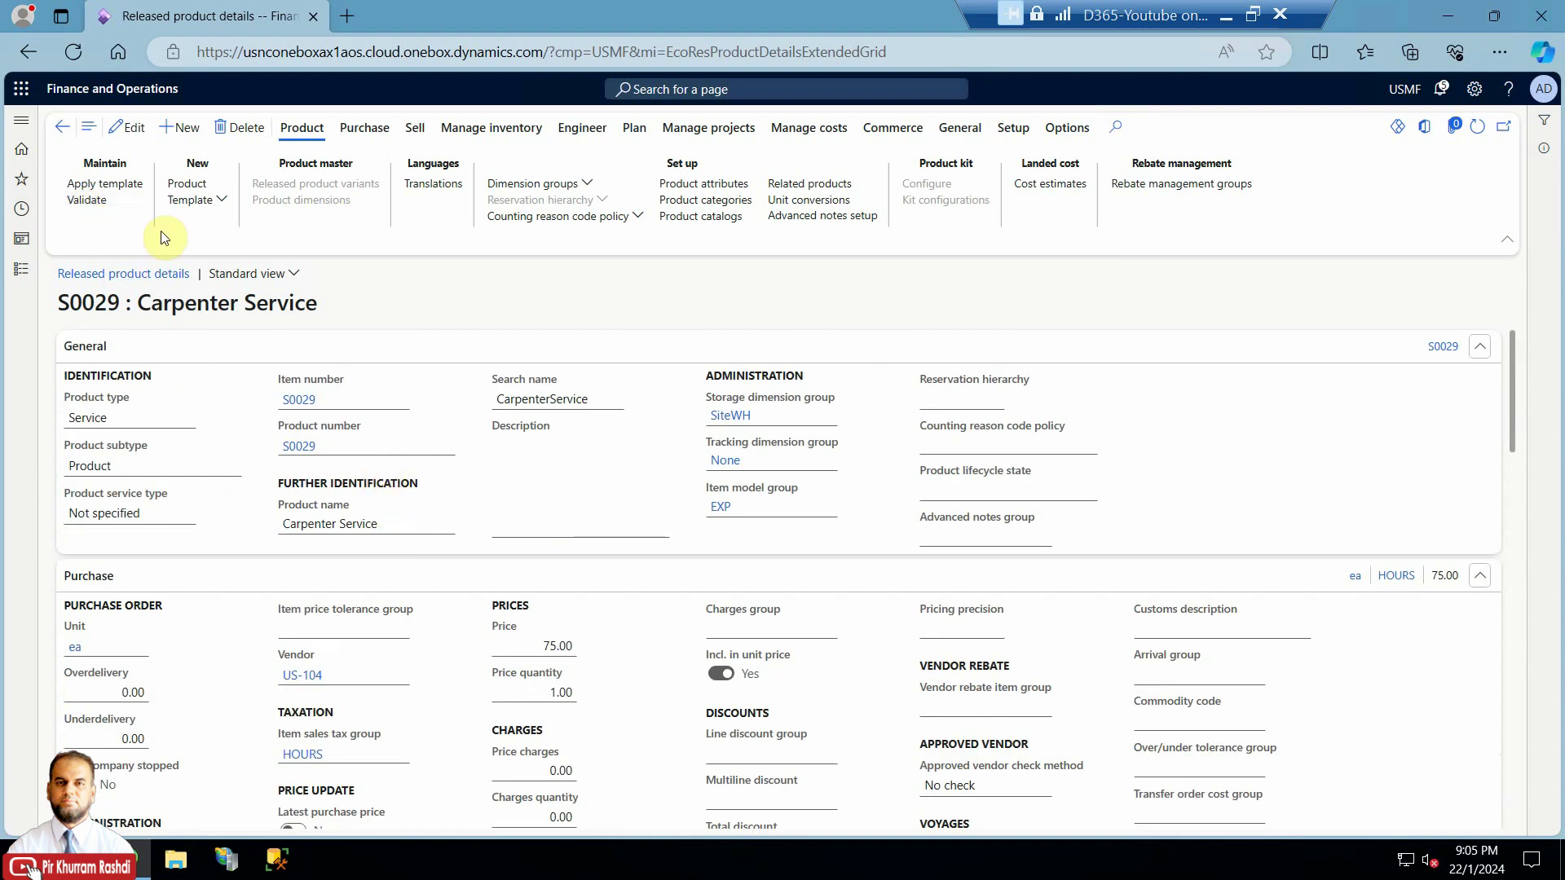
- Start a new released product
click(22, 273)
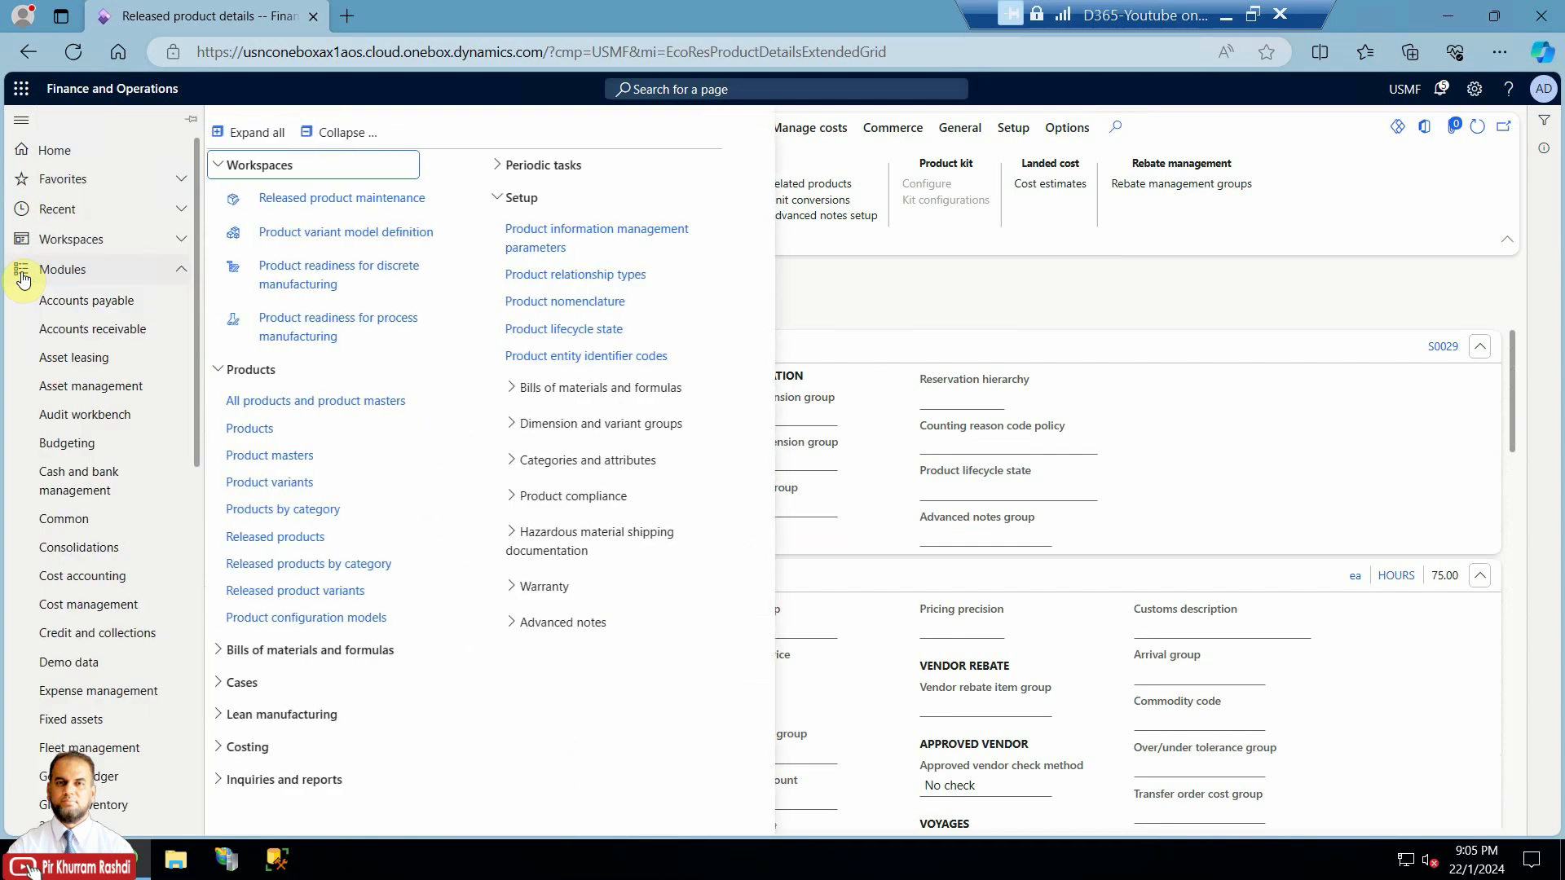
click(1328, 437)
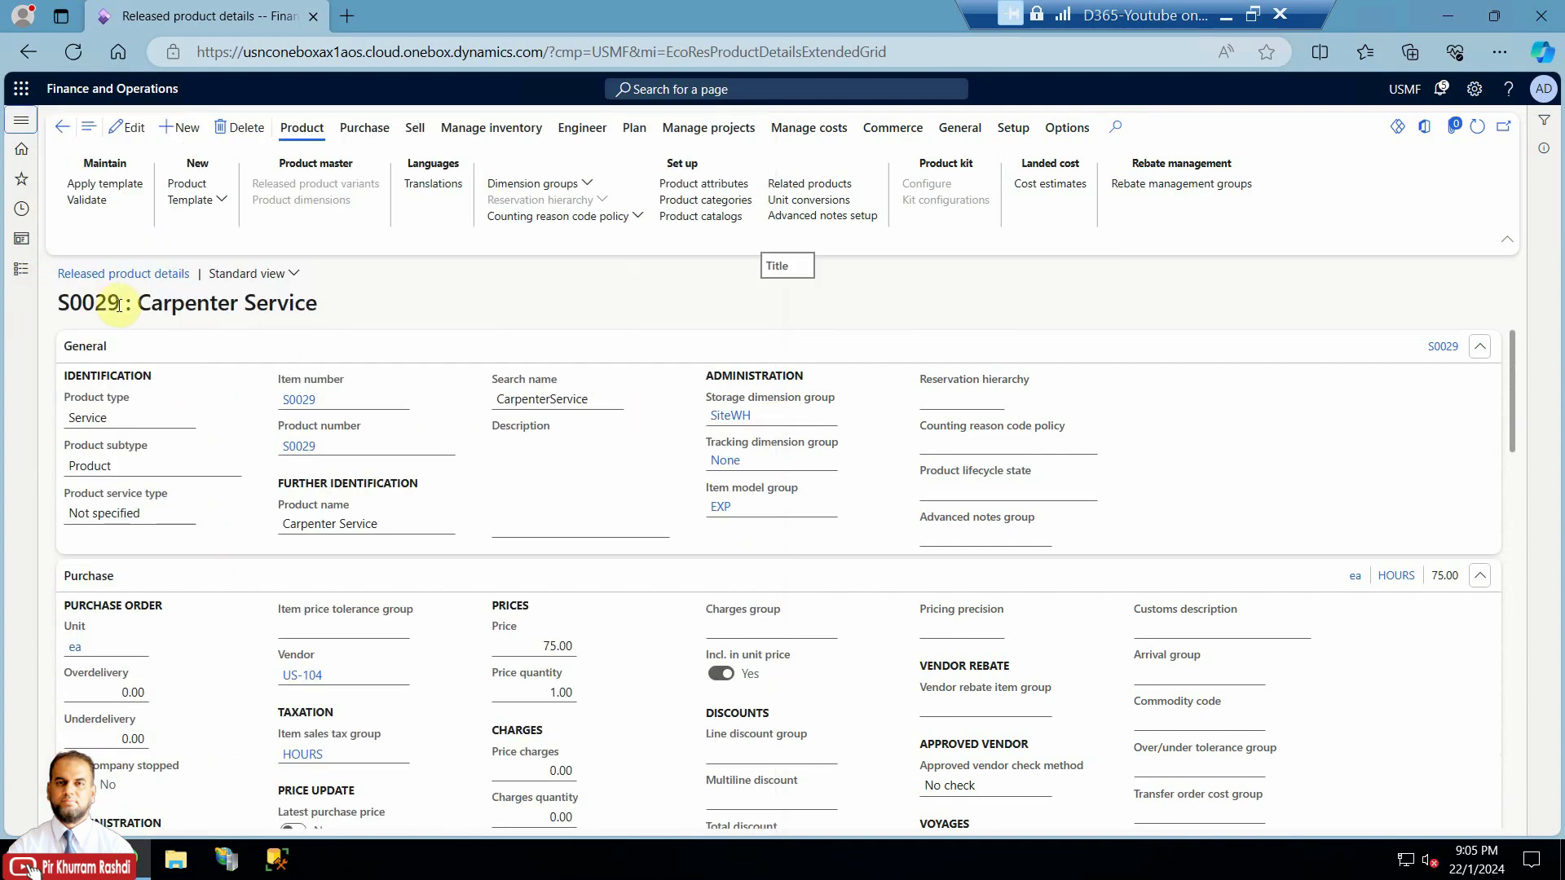
click(192, 128)
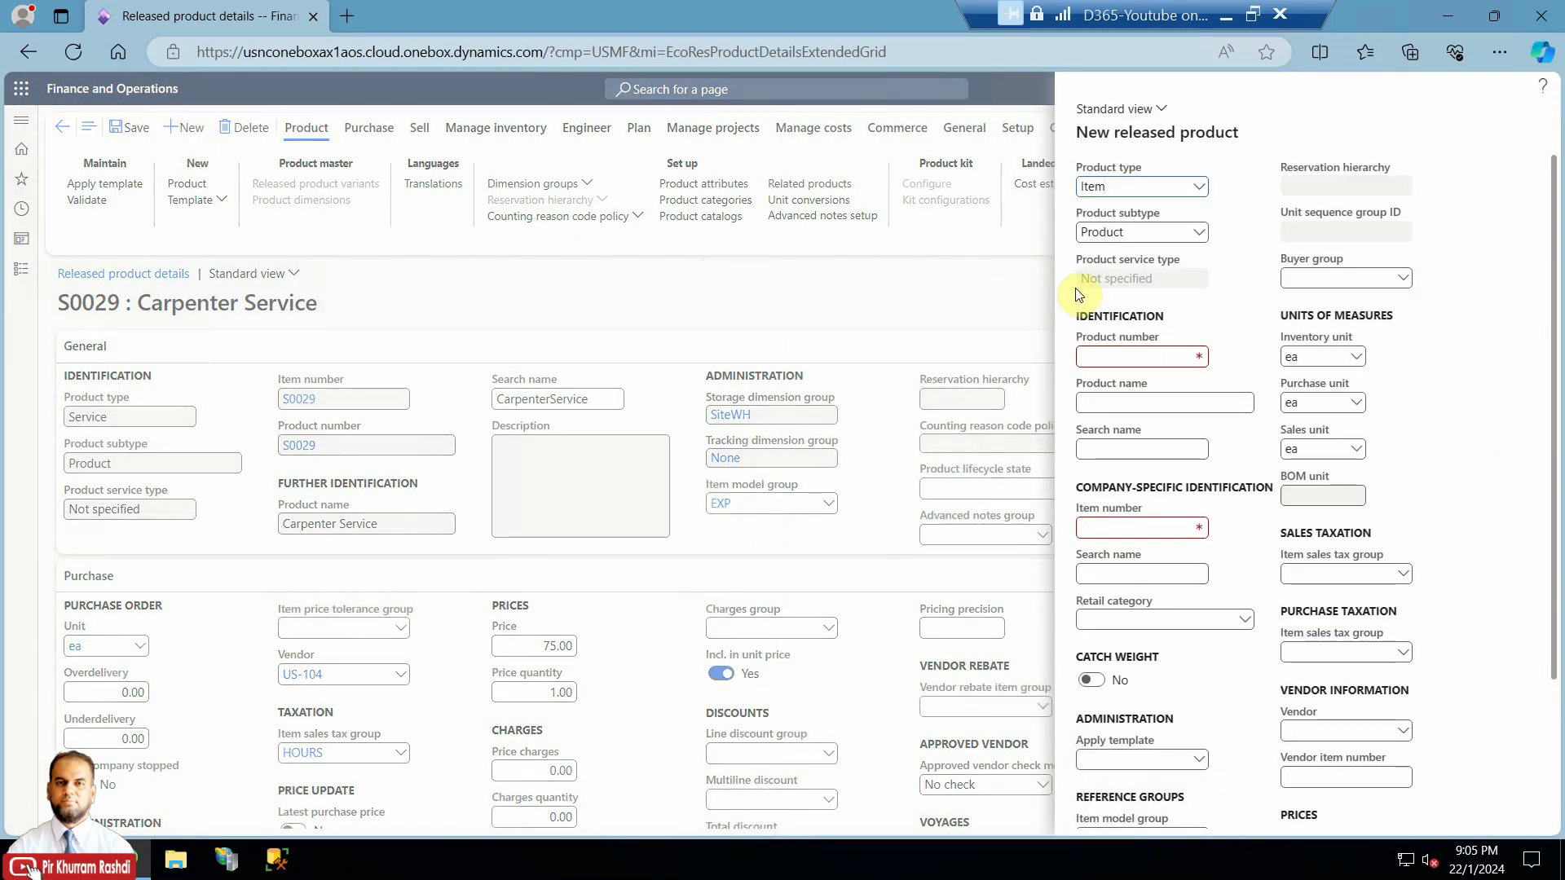
- Make the new product a Service with product number and item number S0030
click(1198, 186)
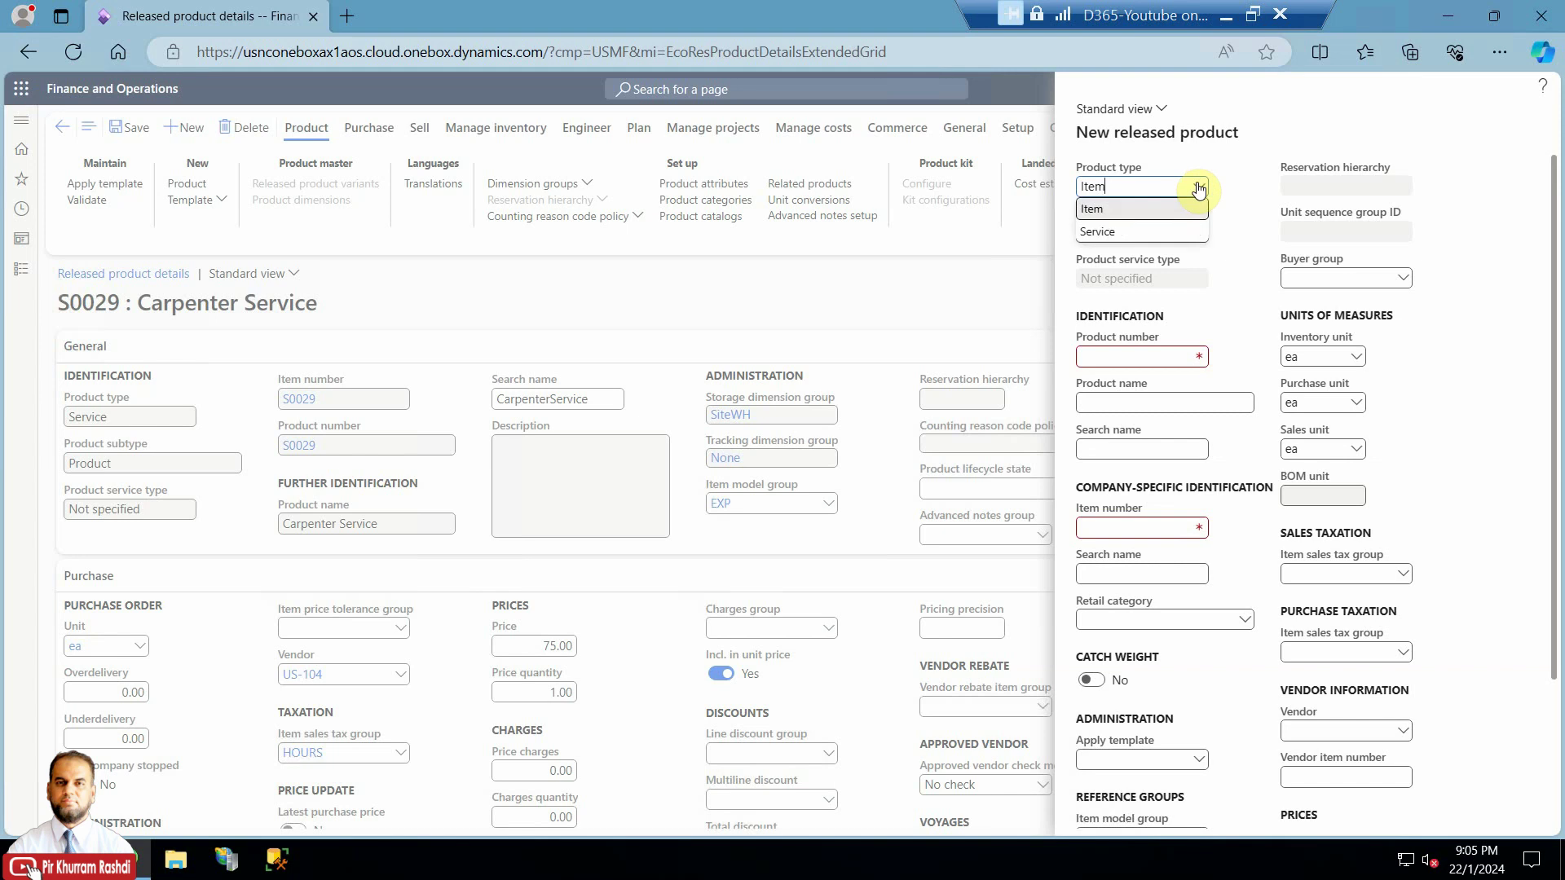
click(1138, 238)
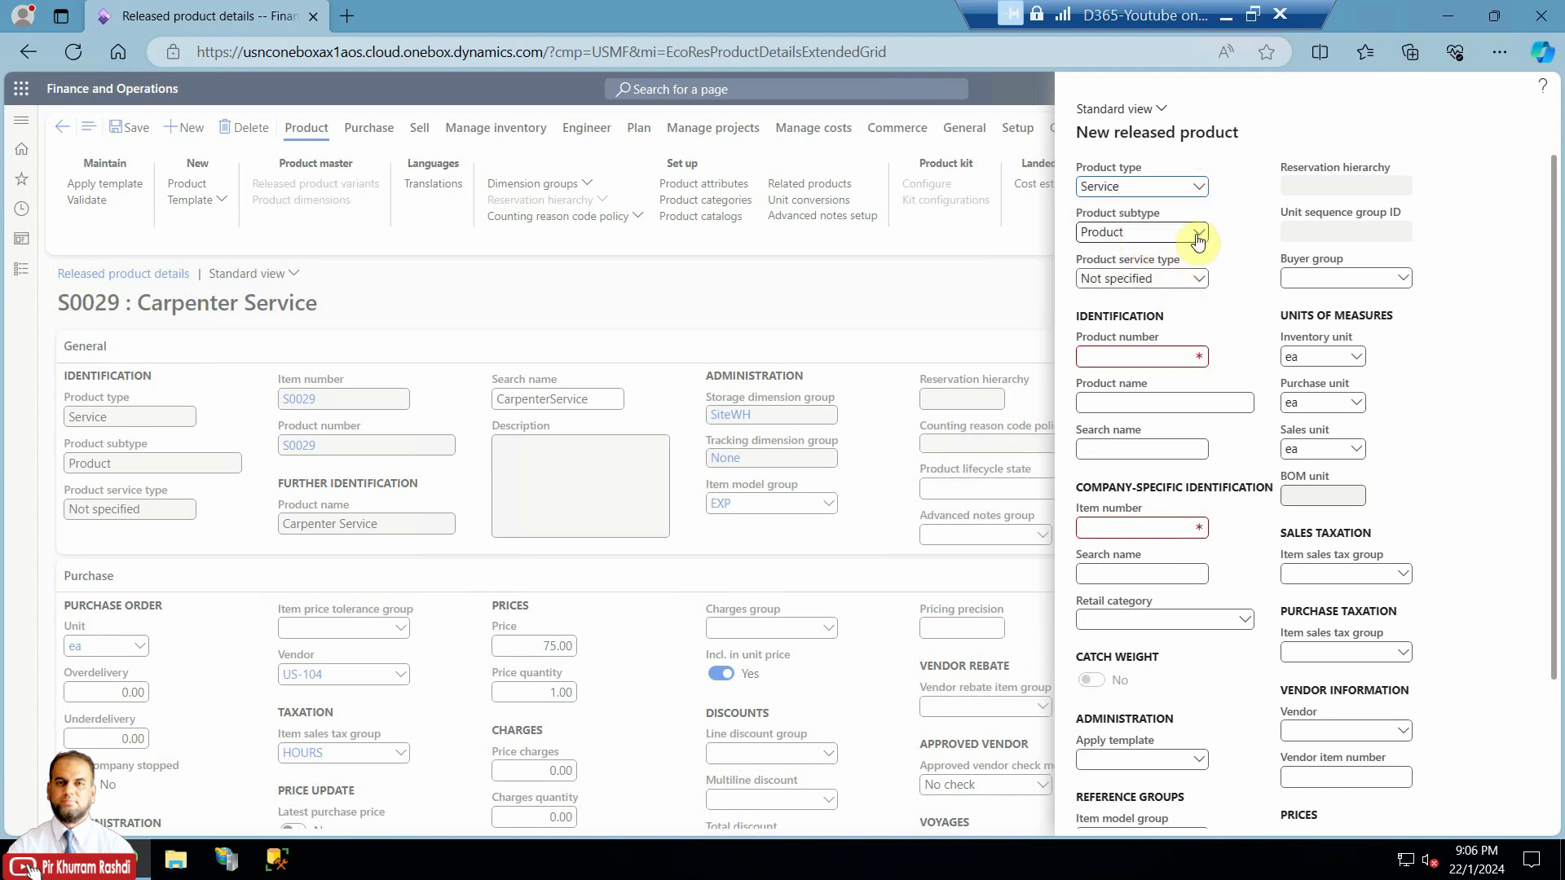
click(1159, 357)
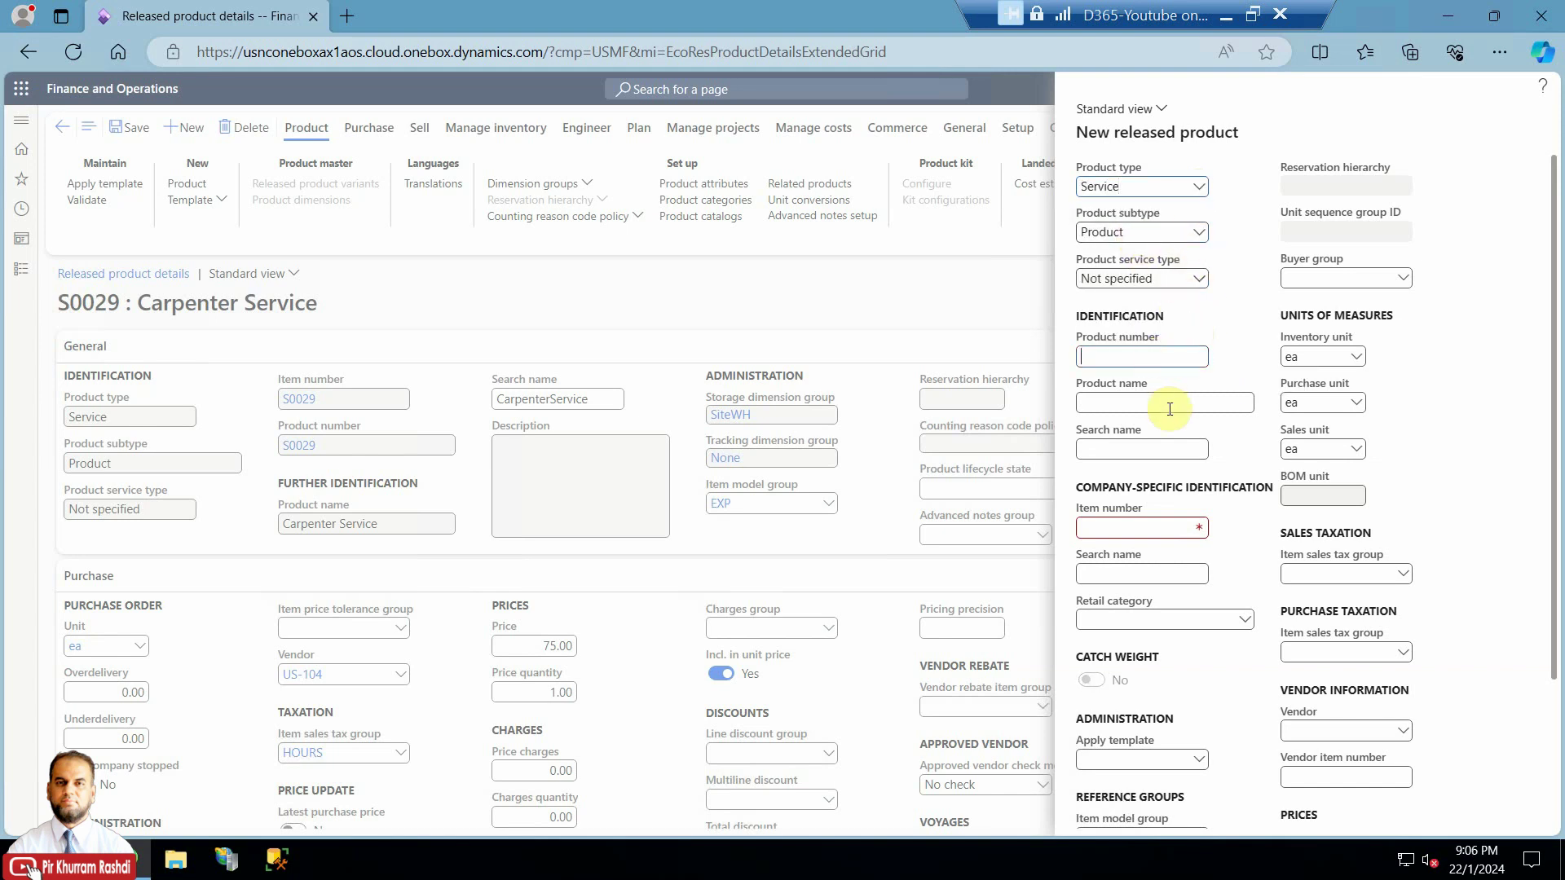
text(S0030)
double_click(1163, 359)
key(ctrl+c)
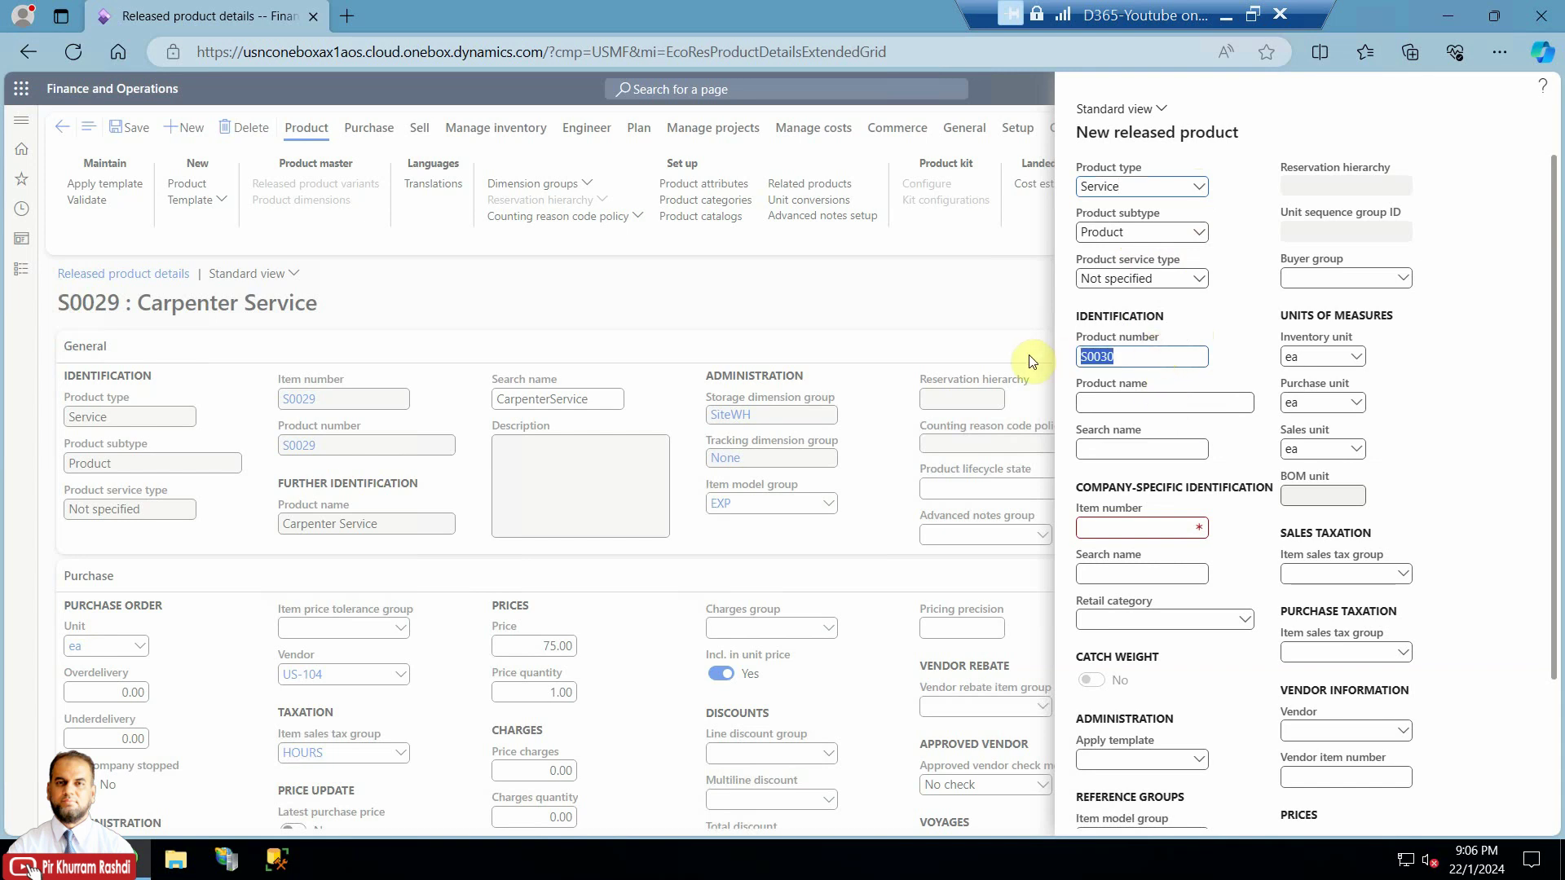
click(1126, 531)
key(ctrl+v)
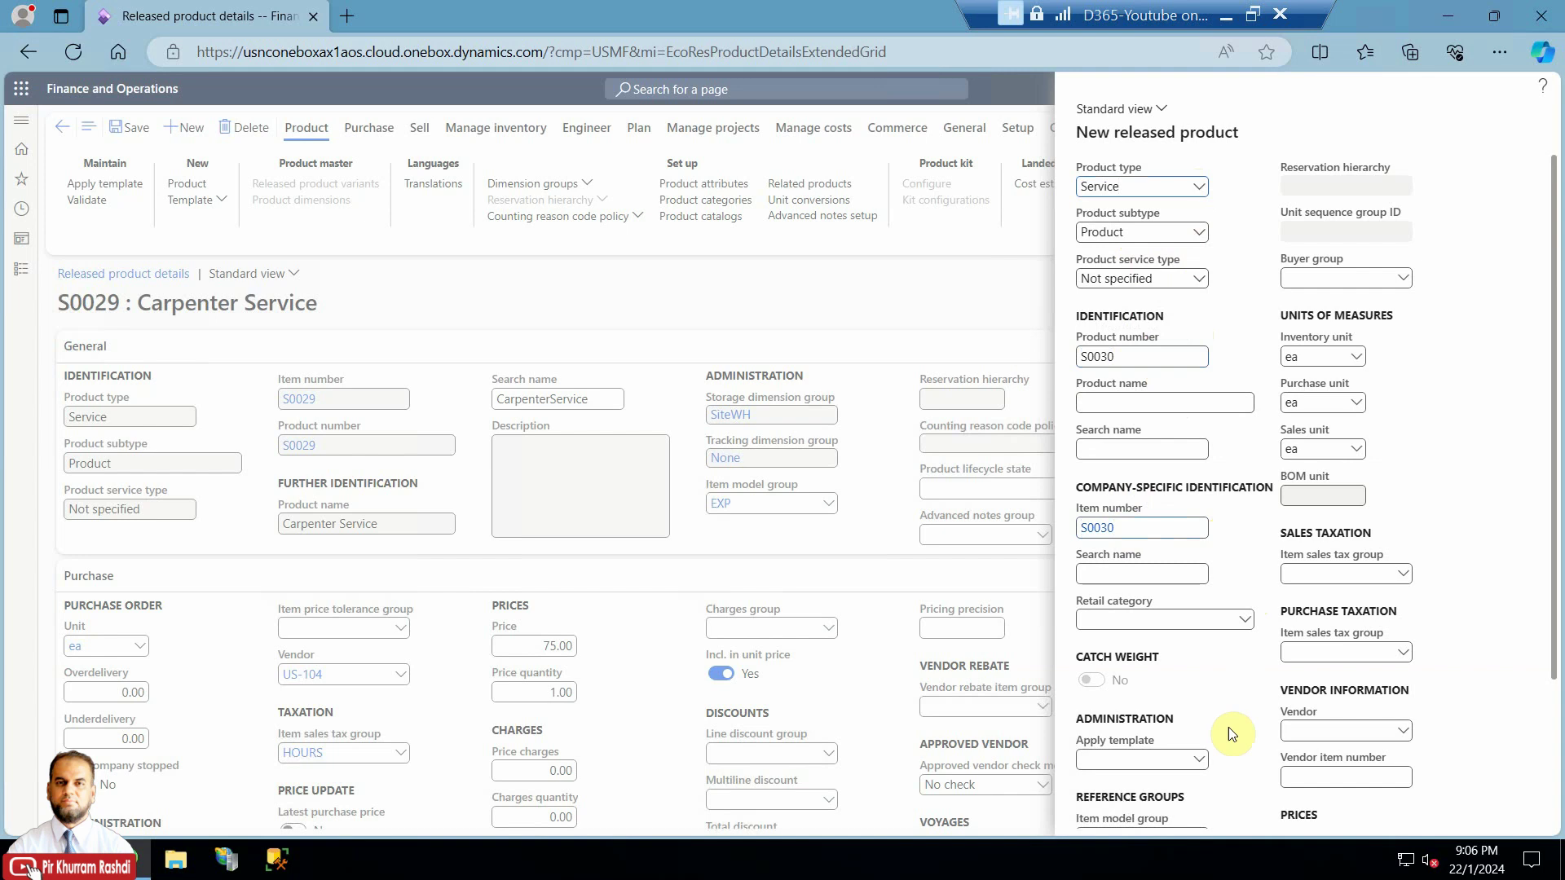
scroll(1228, 729, down, 1)
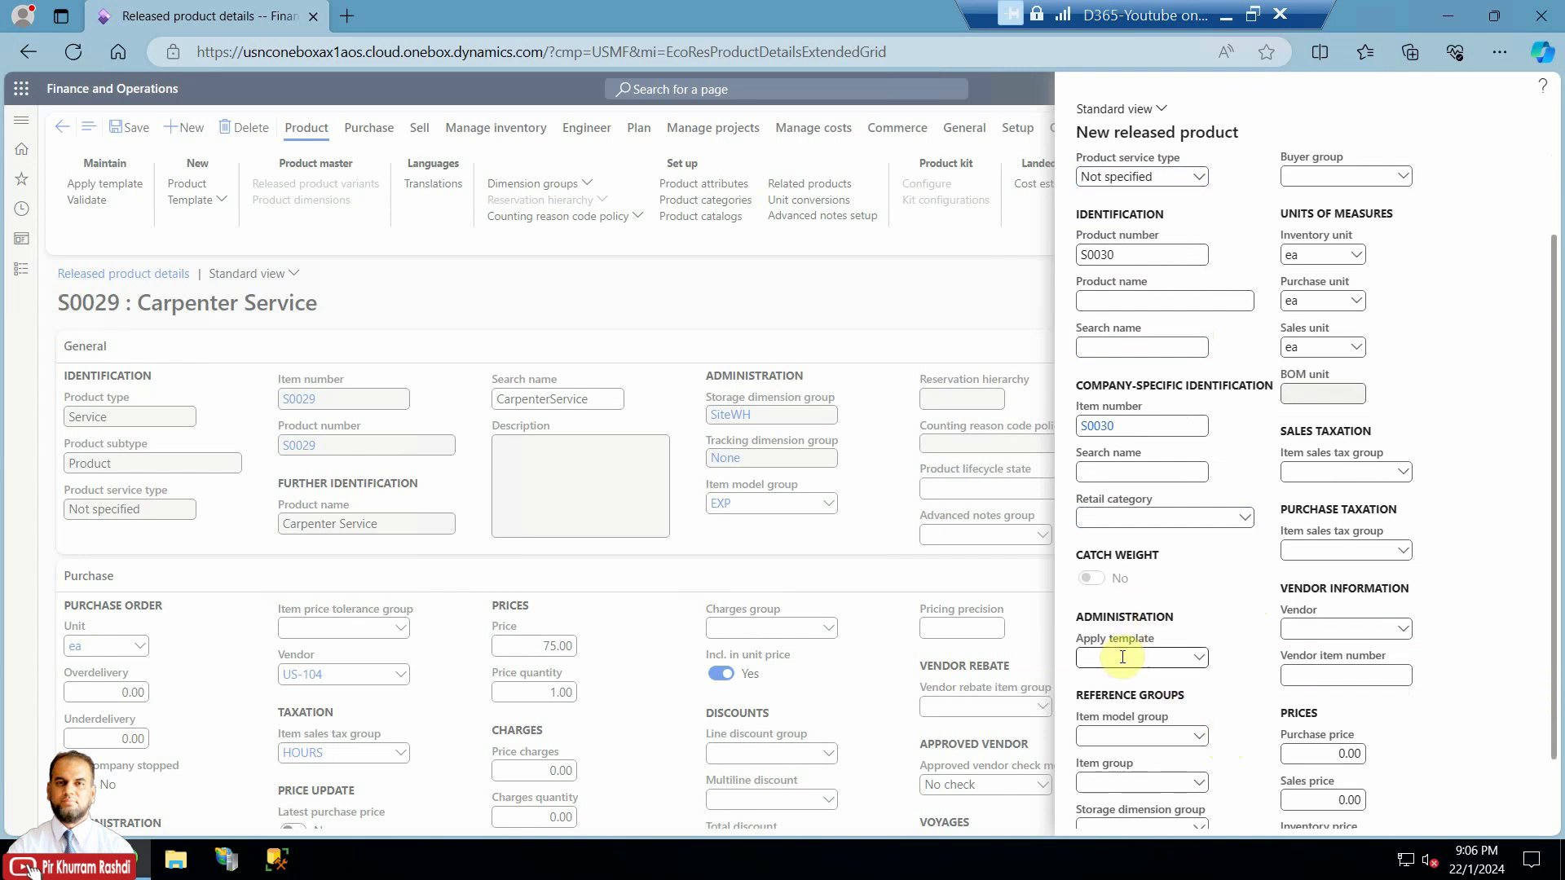
- Apply the PKR - Services template to the new S0030 product
click(1197, 657)
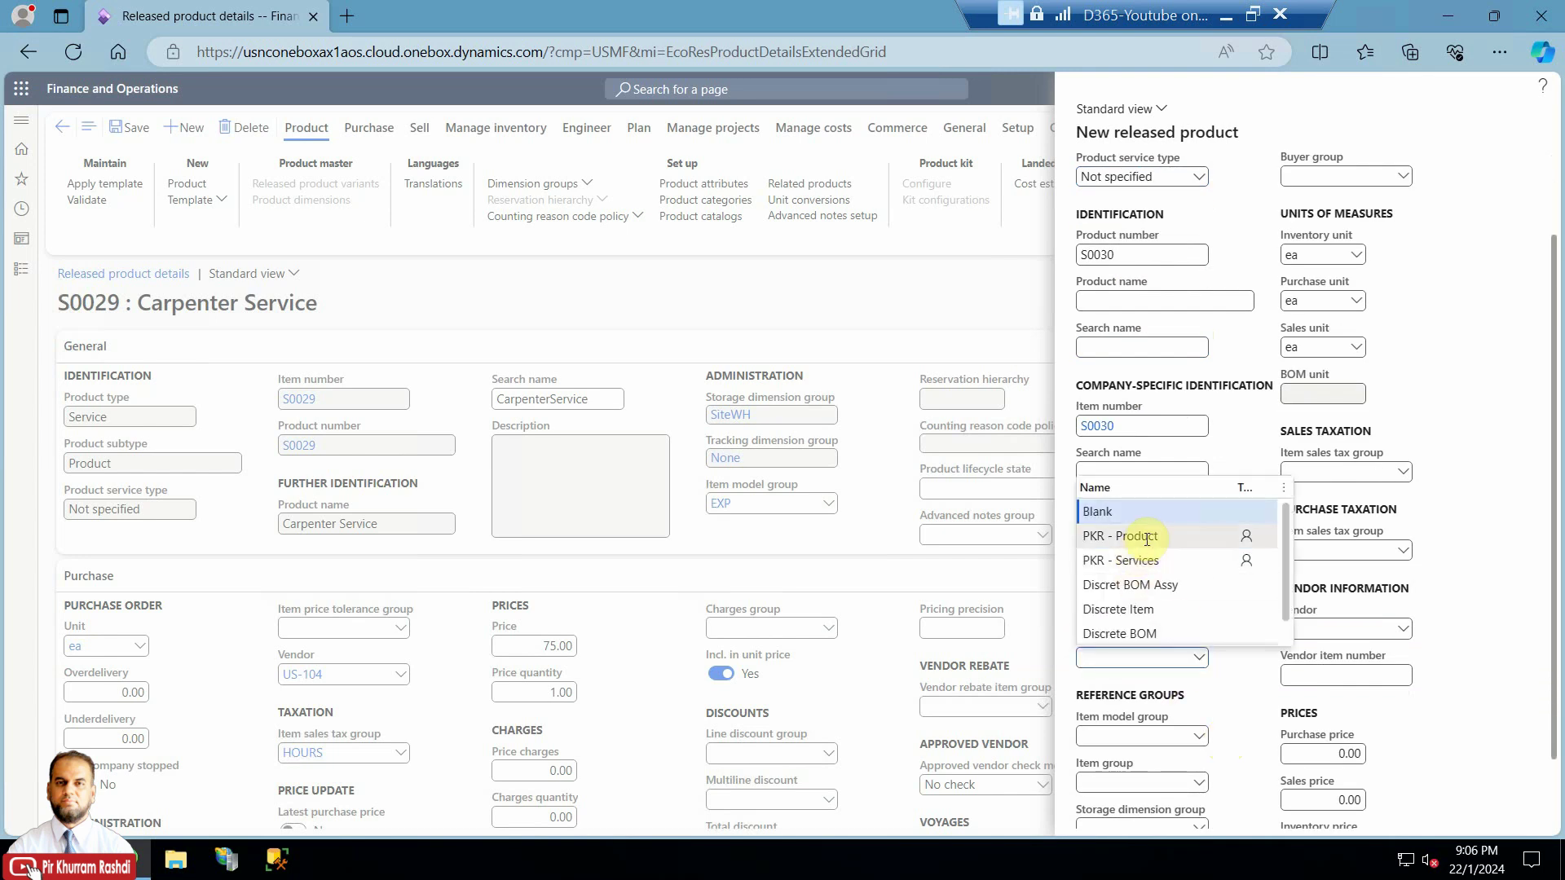
click(1149, 564)
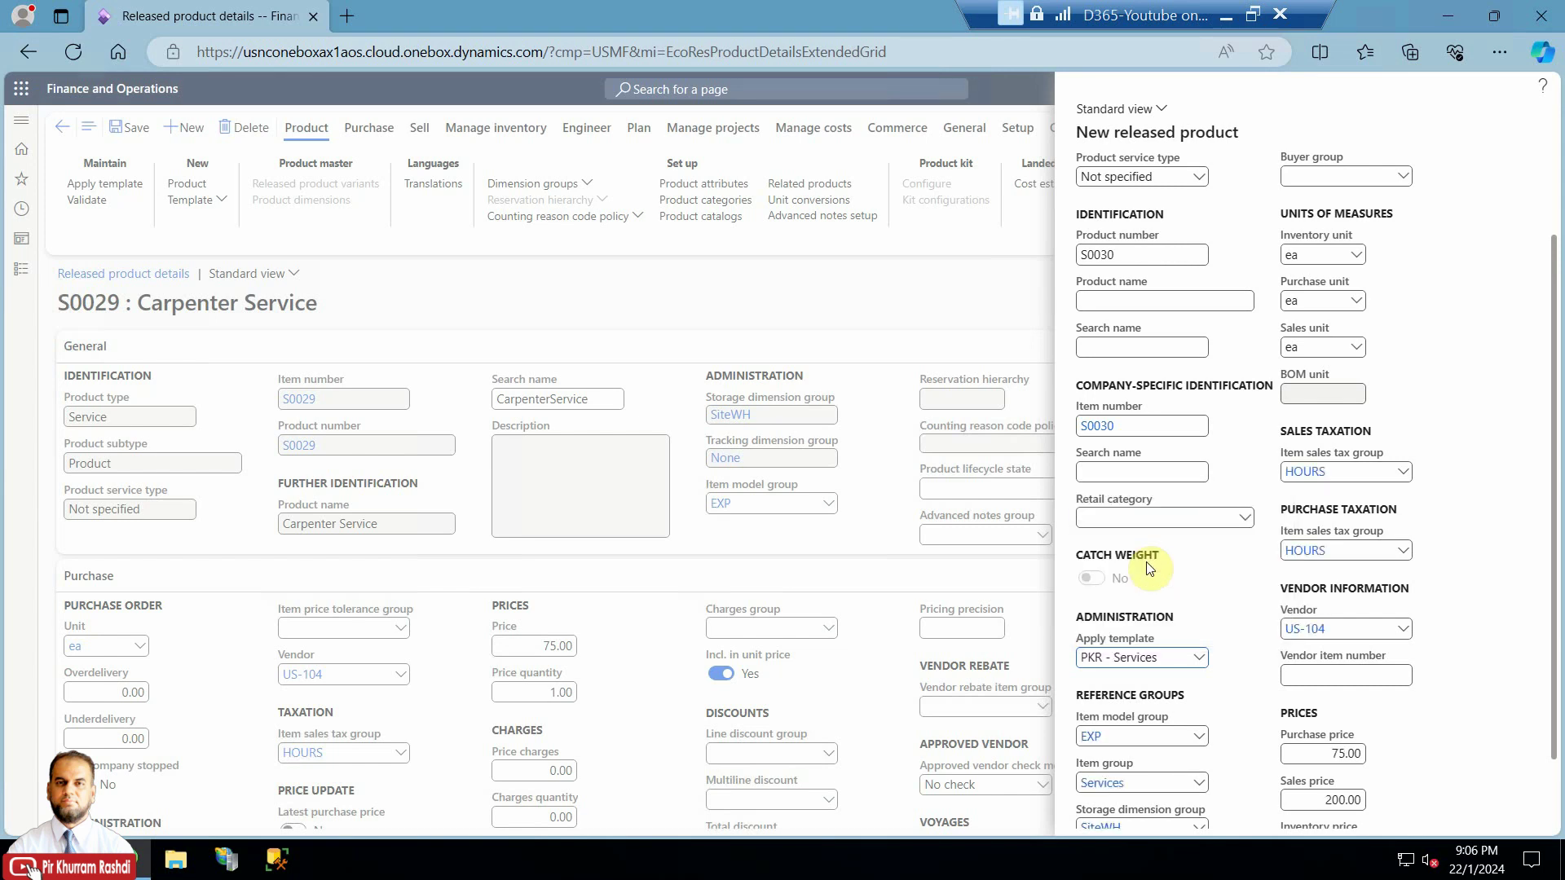
scroll(1479, 585, up, 1)
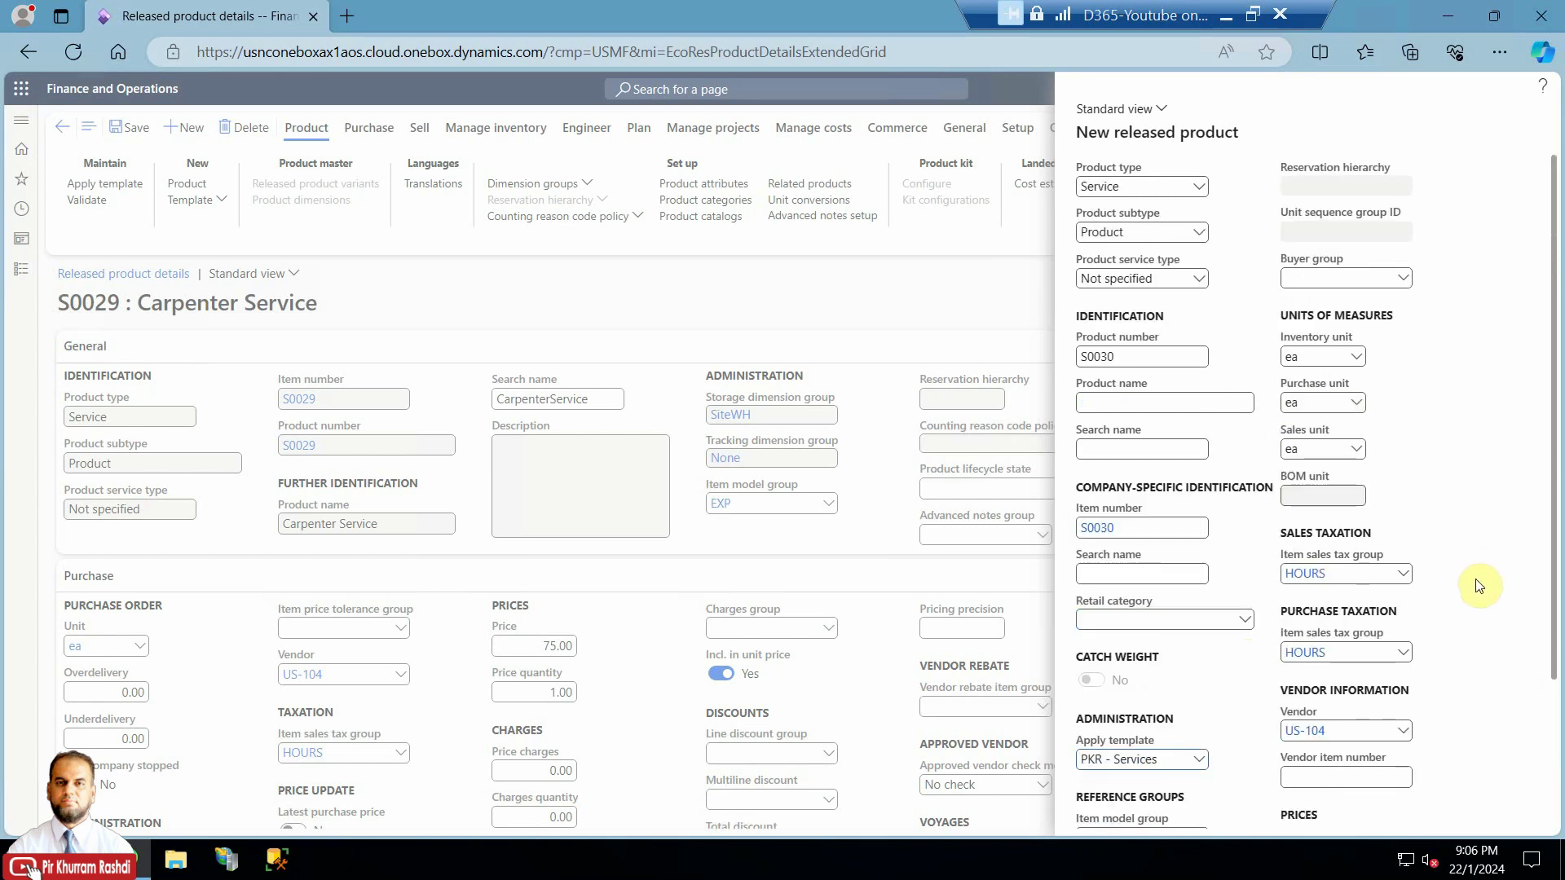
scroll(1479, 585, down, 2)
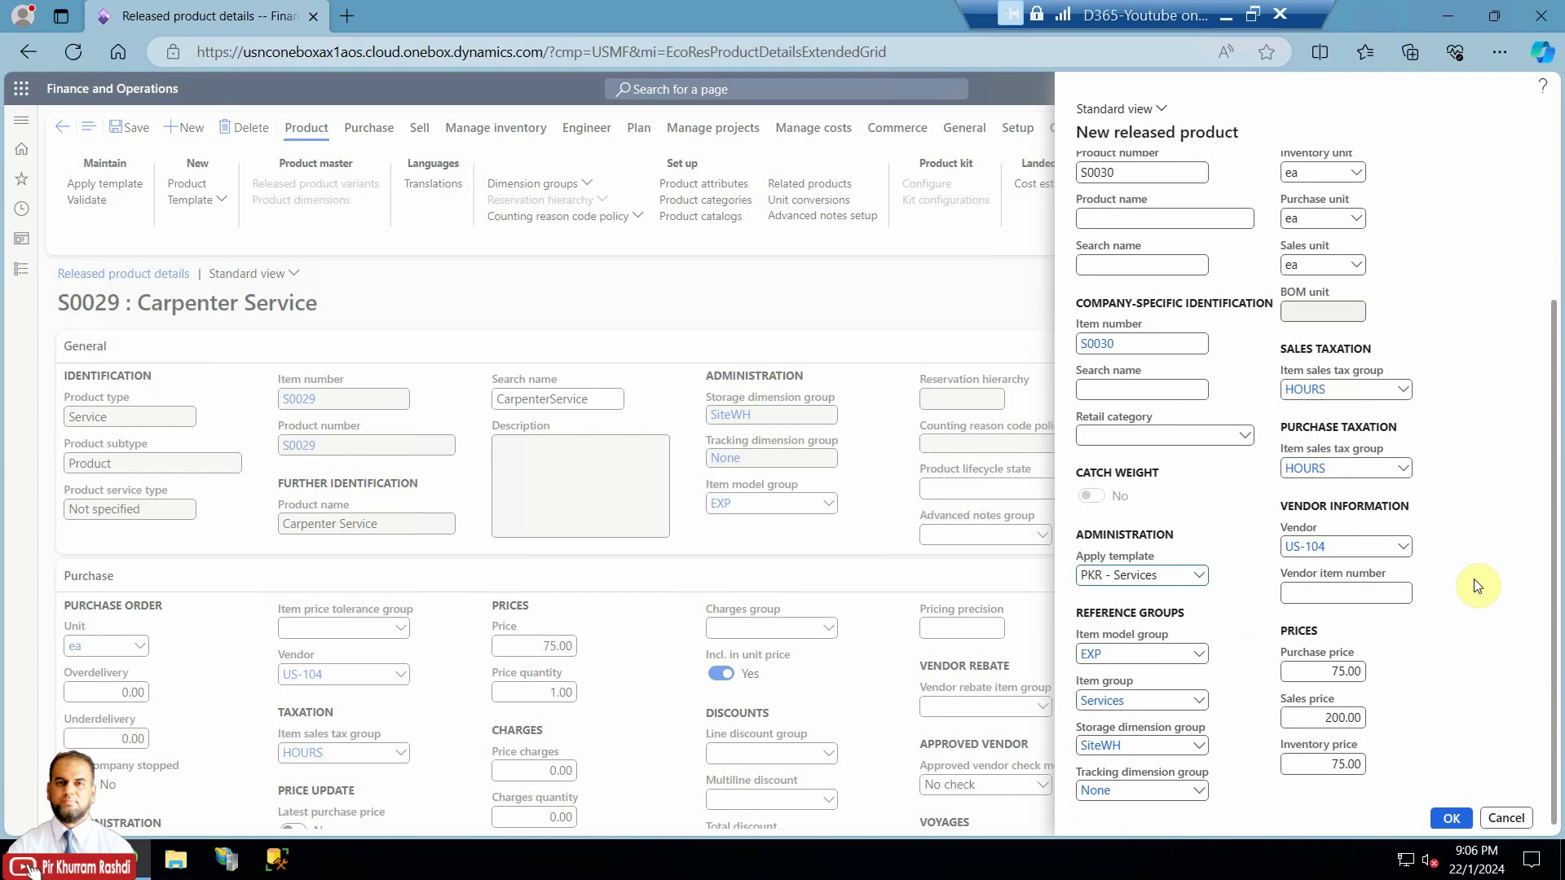
- Set purchase price 60, sales price 150, inventory price 50, and clear vendor US-104
click(1343, 670)
text(60)
key(Tab)
text(150)
key(Tab)
text(50)
click(1341, 547)
drag(1341, 547, 1255, 550)
key(BackSpace)
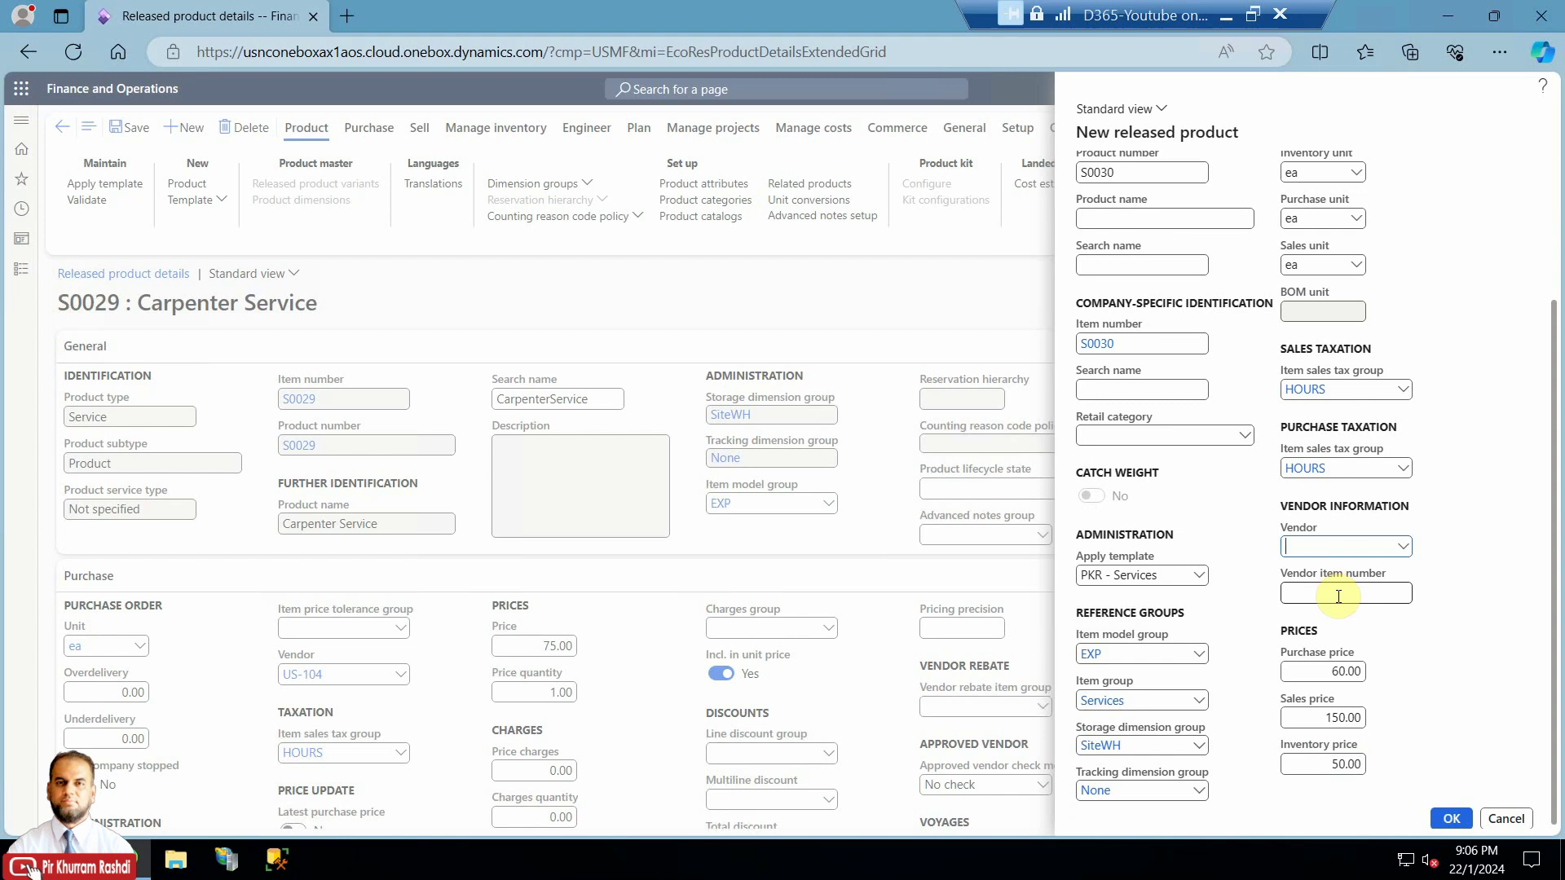
scroll(1436, 607, up, 3)
click(1162, 402)
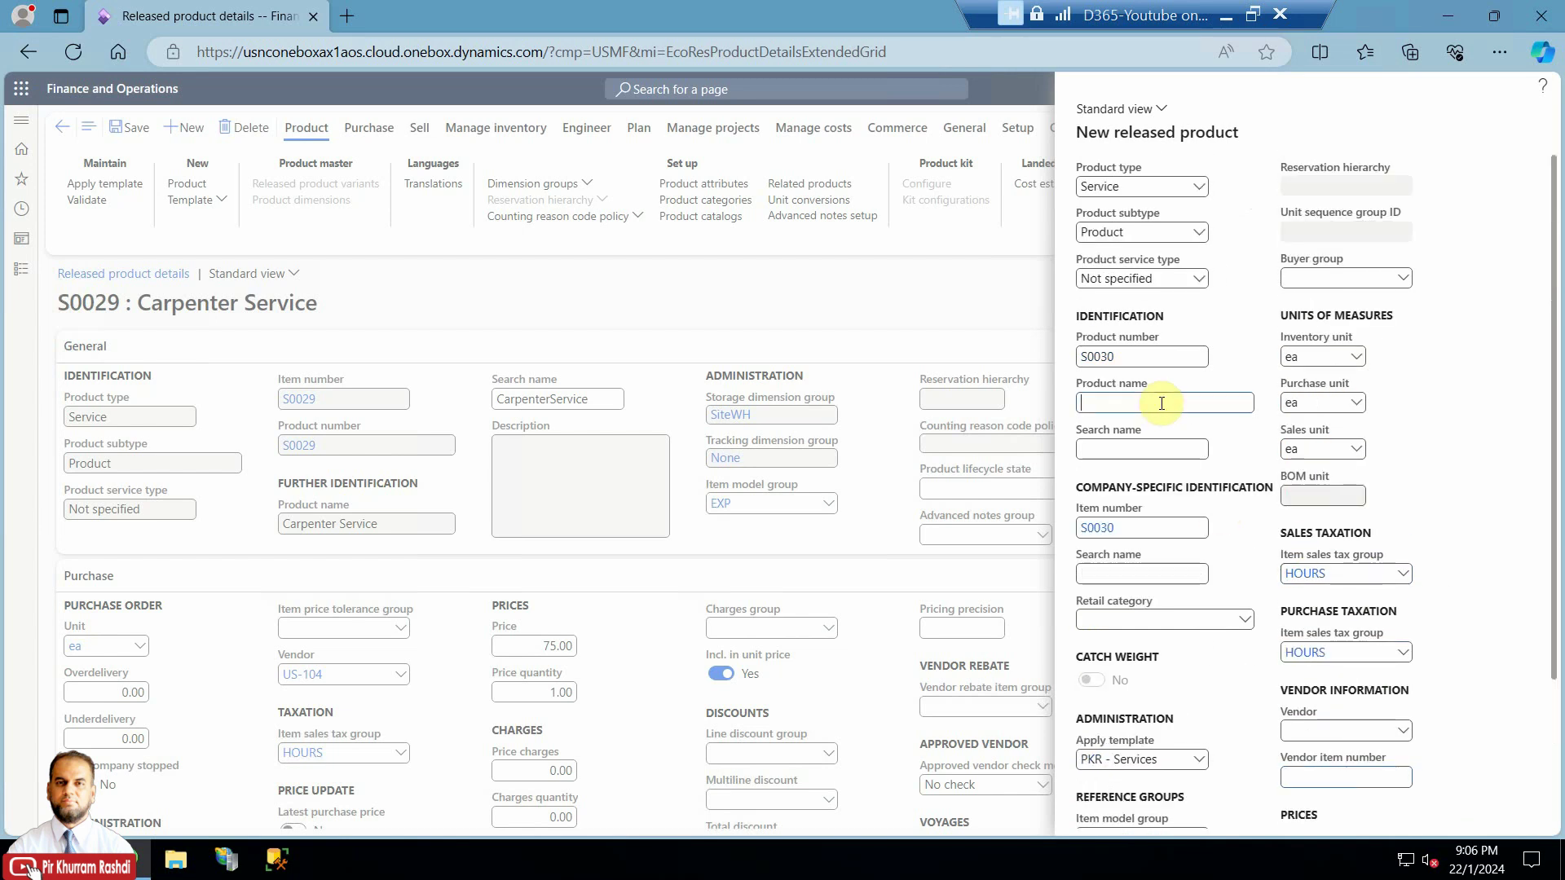
- Name S0030 'Electrical Service', letting the search name fill, and create the released product
text(Electrical Service)
click(1181, 450)
scroll(1253, 553, down, 2)
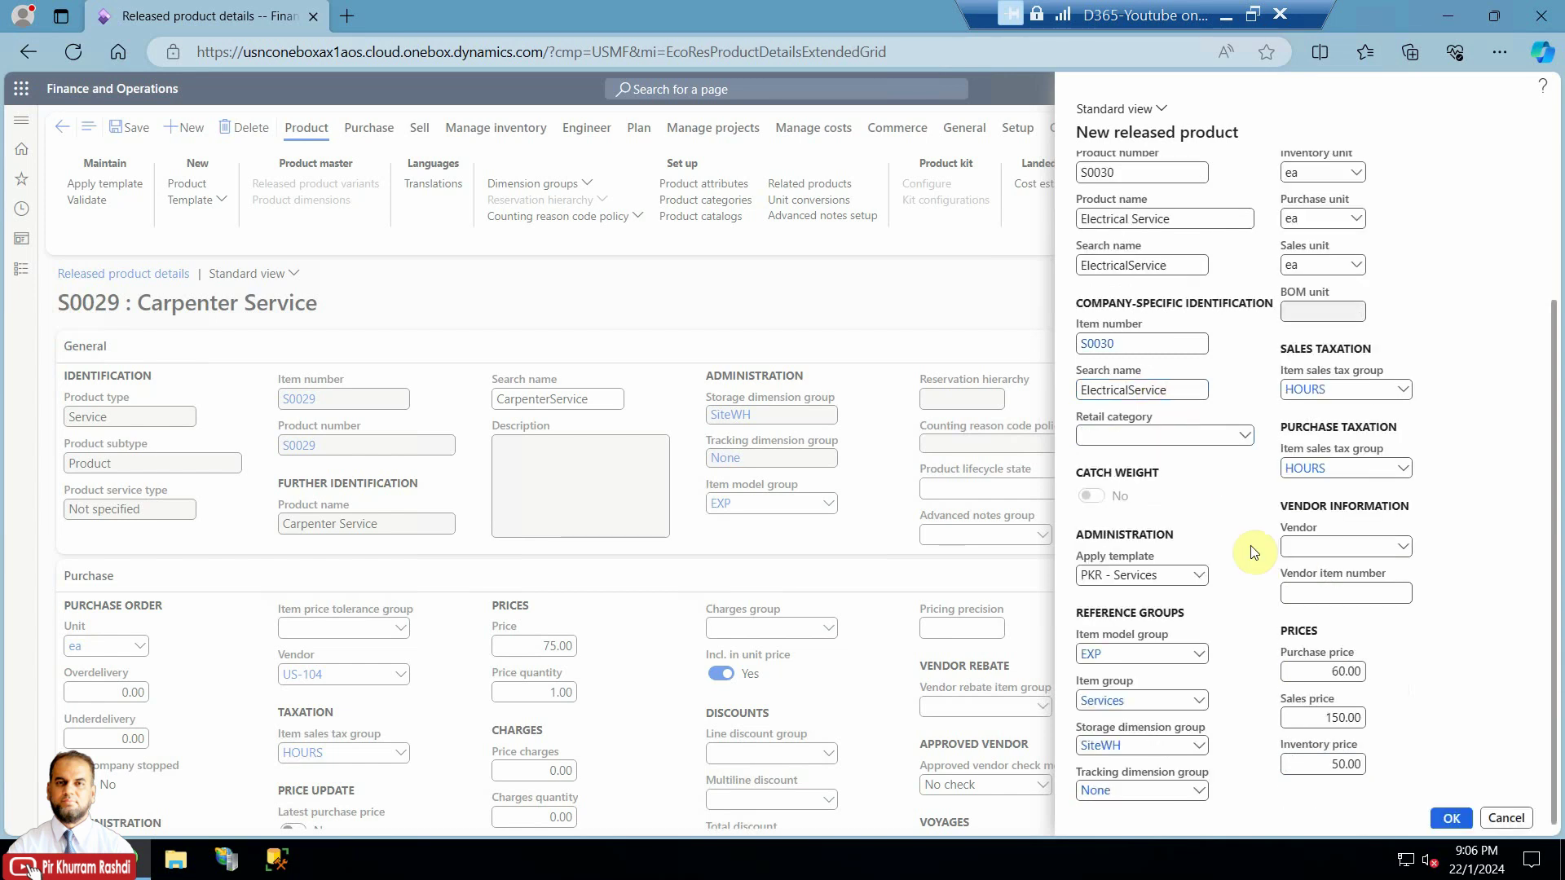
click(1449, 819)
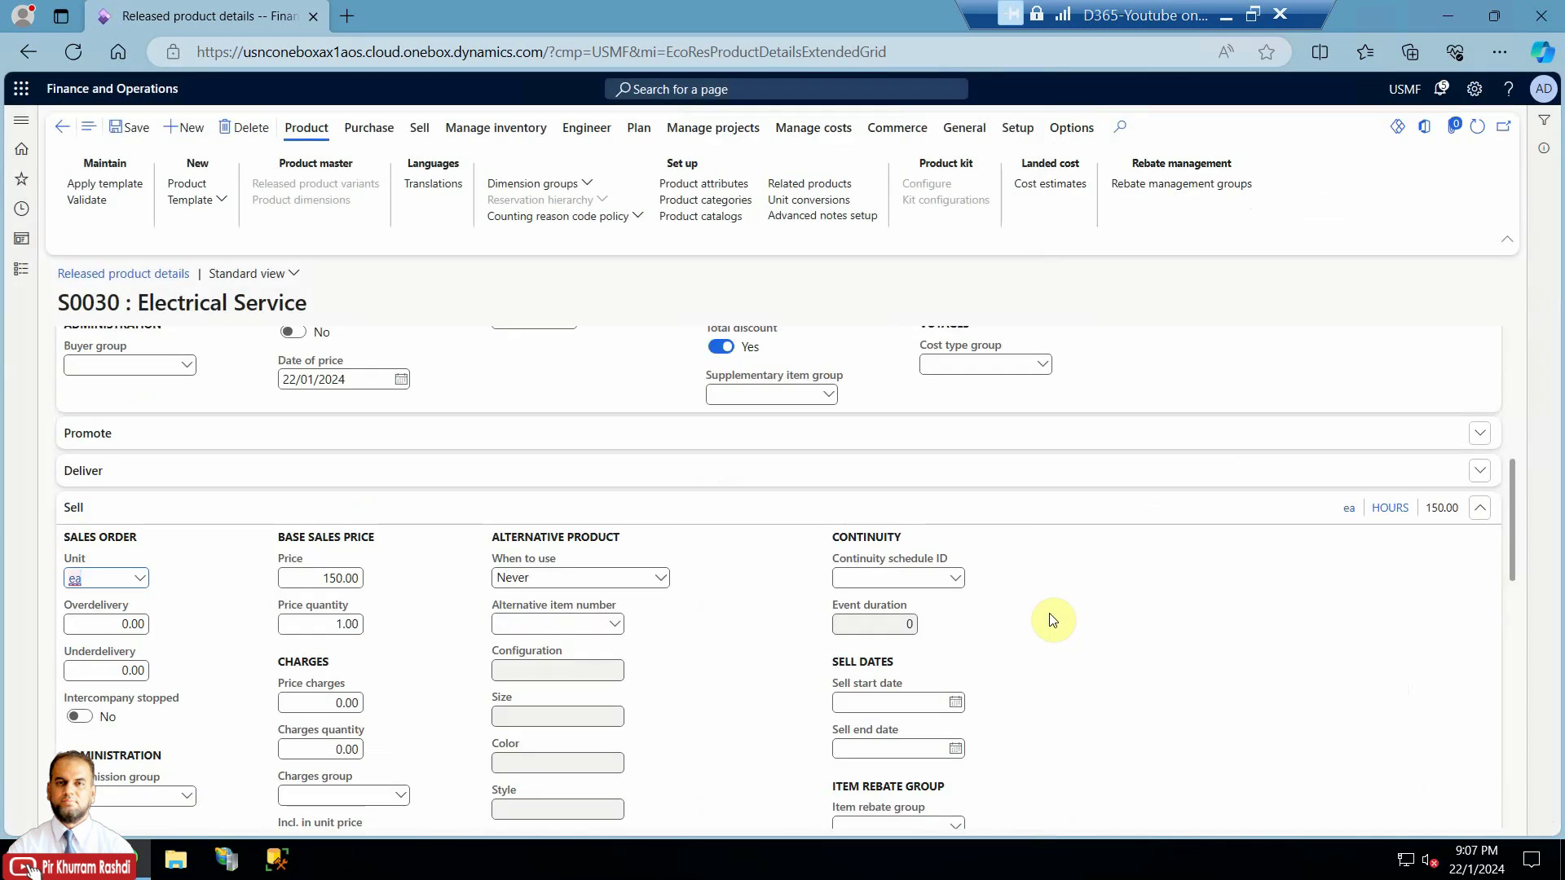
- Return to the top of the page and open a fresh New released product form
scroll(1059, 683, up, 4)
scroll(1059, 683, up, 3)
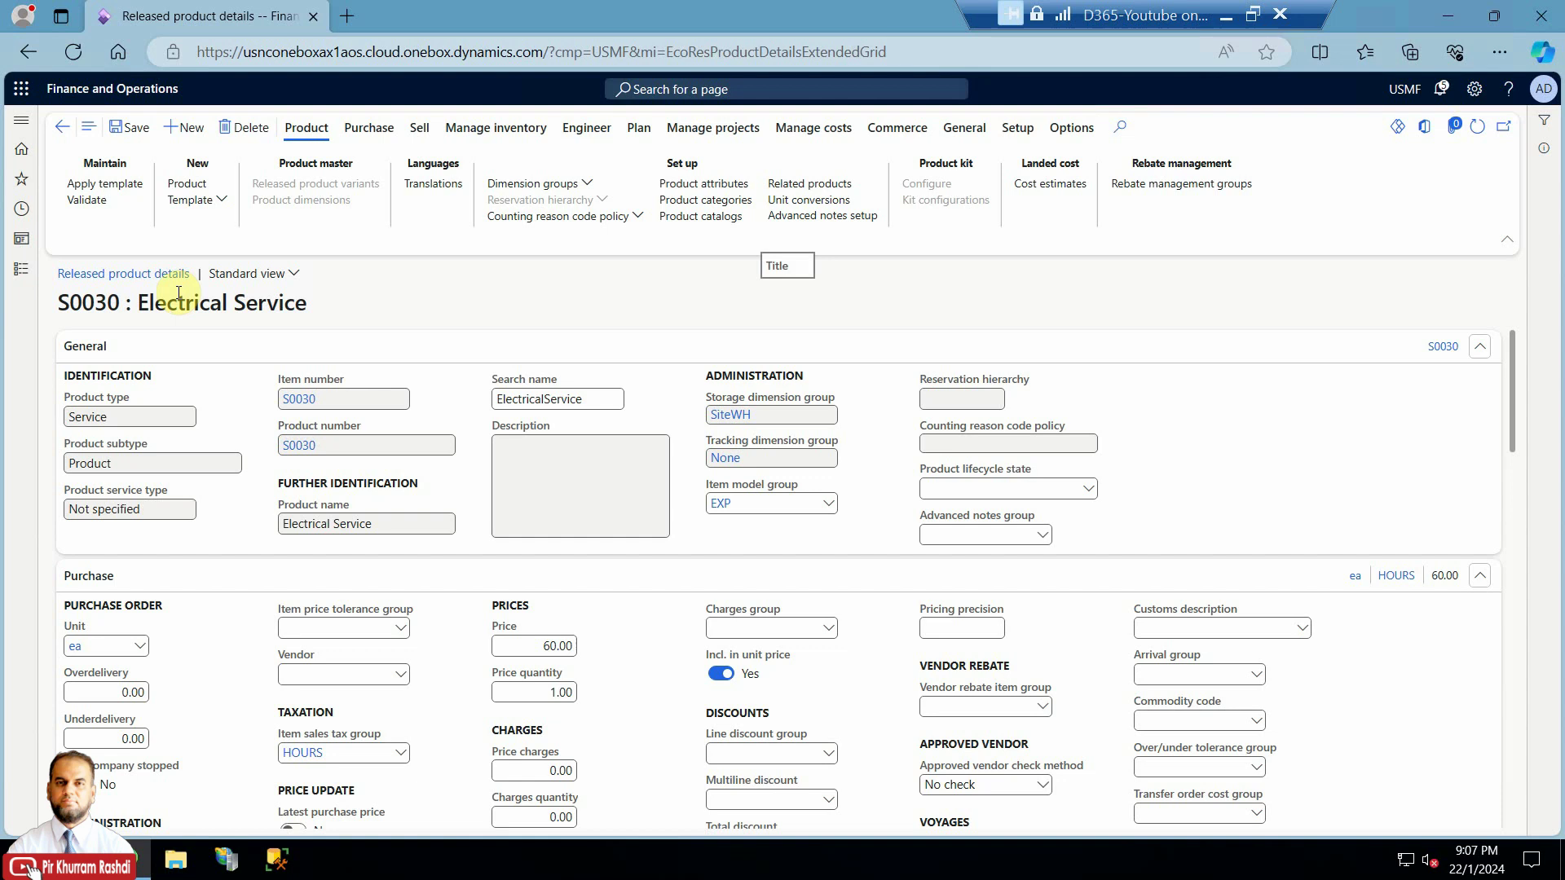
click(199, 129)
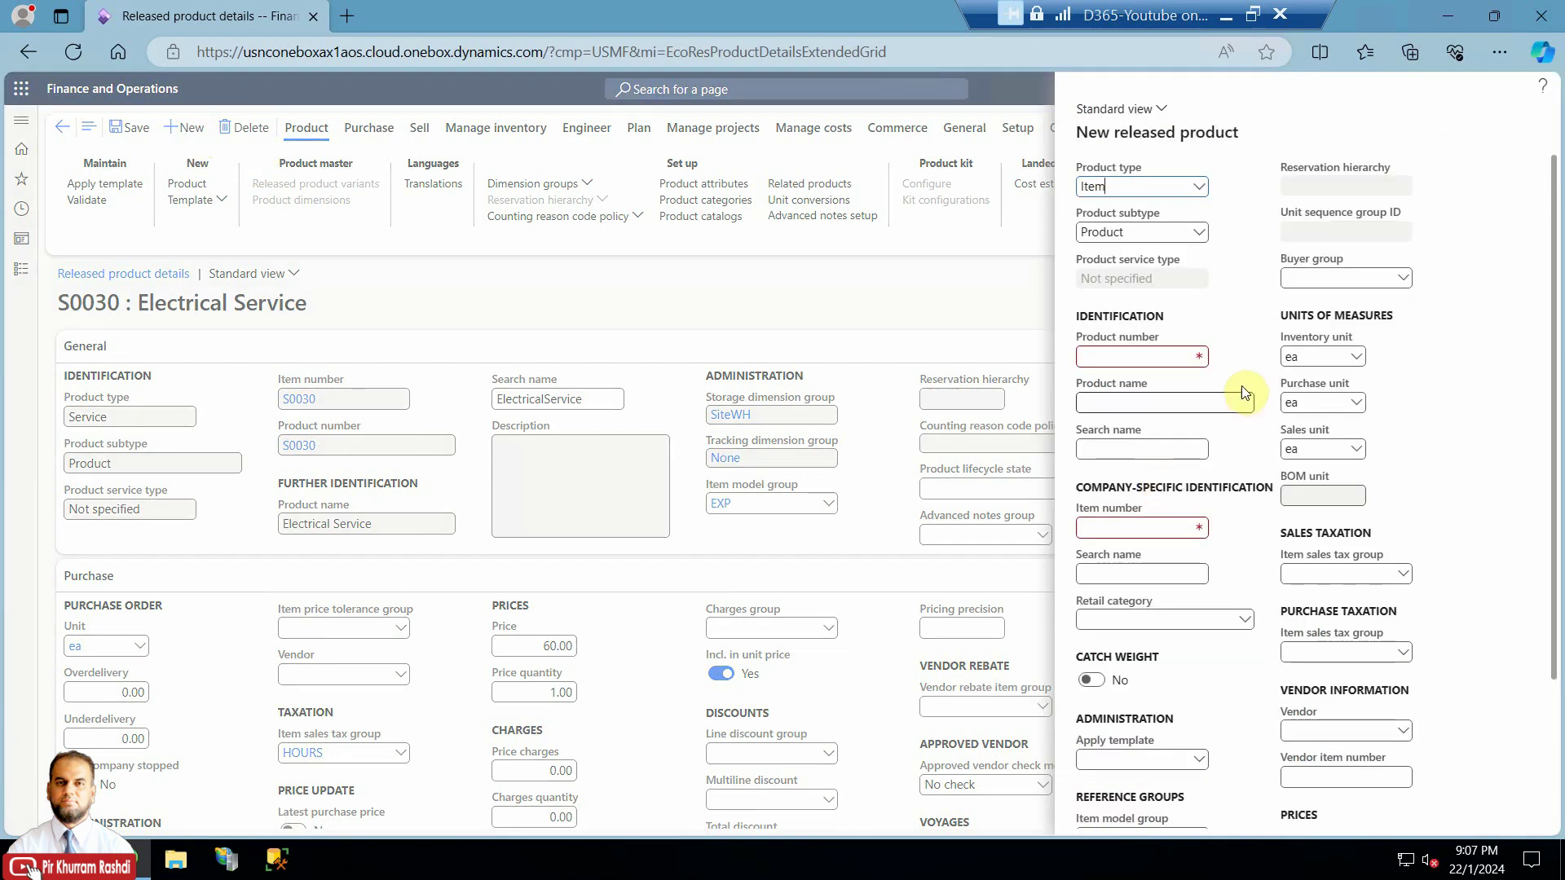
- Set product type Item with product number and item number E0015
click(1199, 187)
click(1182, 209)
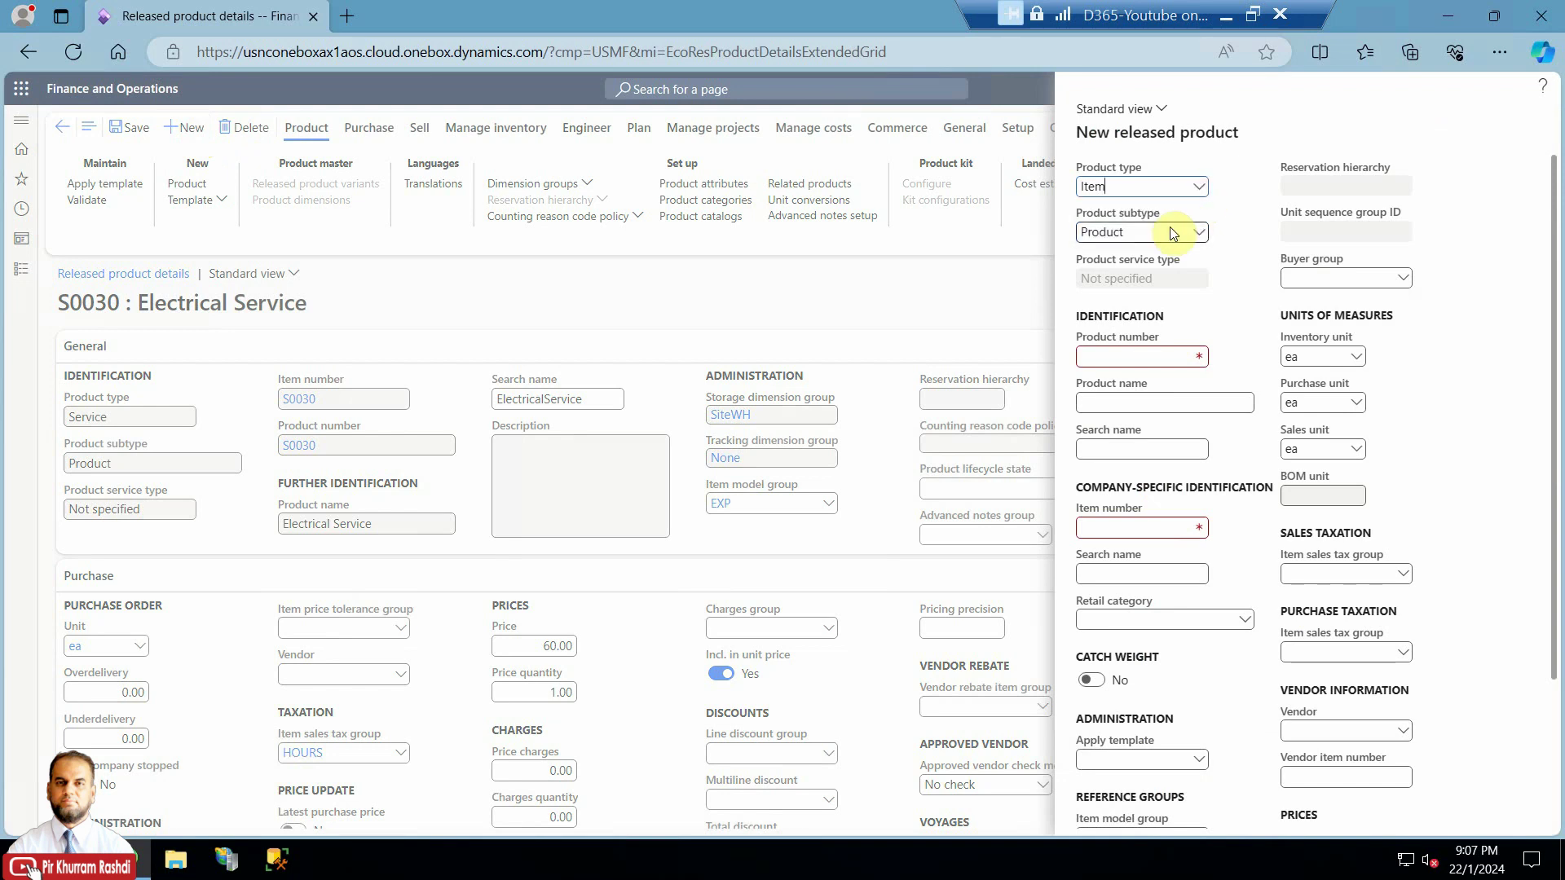
click(1170, 356)
text(00)
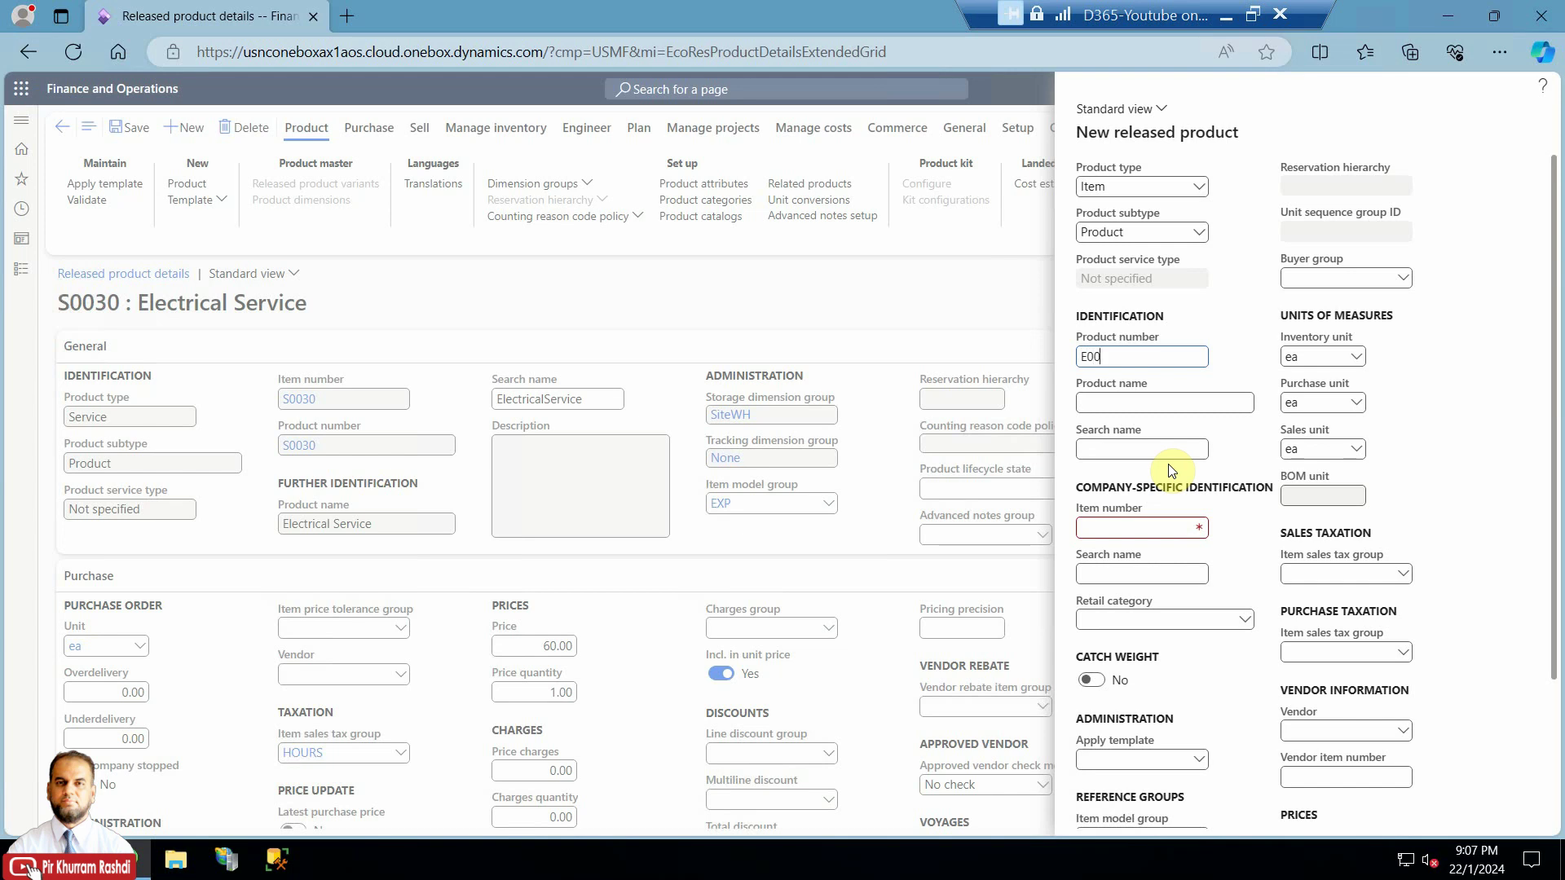
text(15)
drag(1187, 357, 1019, 357)
key(ctrl+c)
click(1137, 527)
key(ctrl+v)
click(1146, 450)
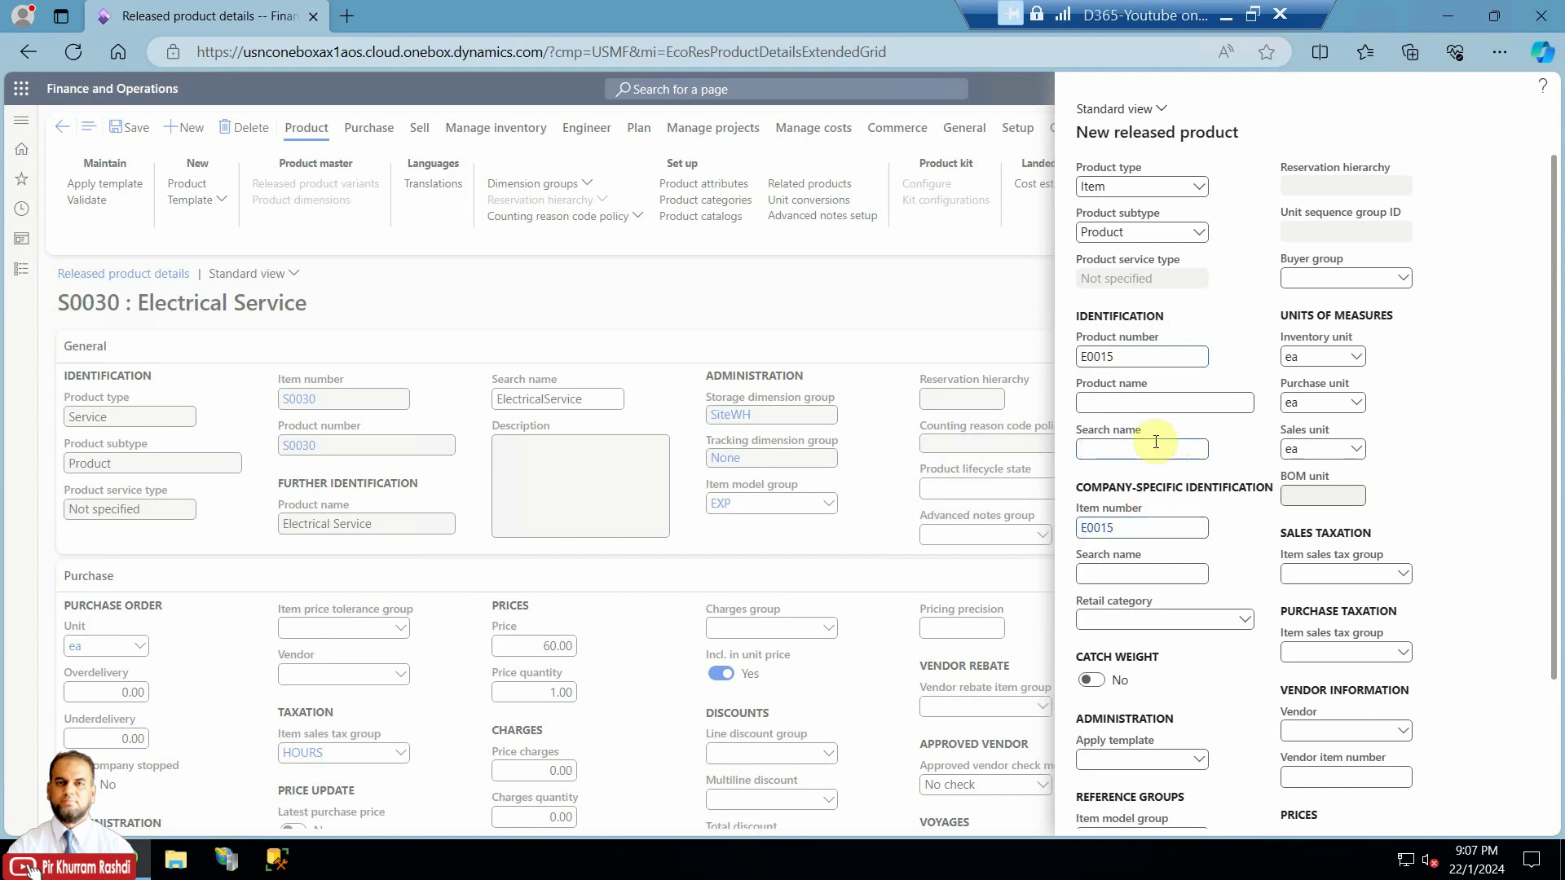
- Name the product 'Batteries', letting the search name fill automatically
click(1164, 400)
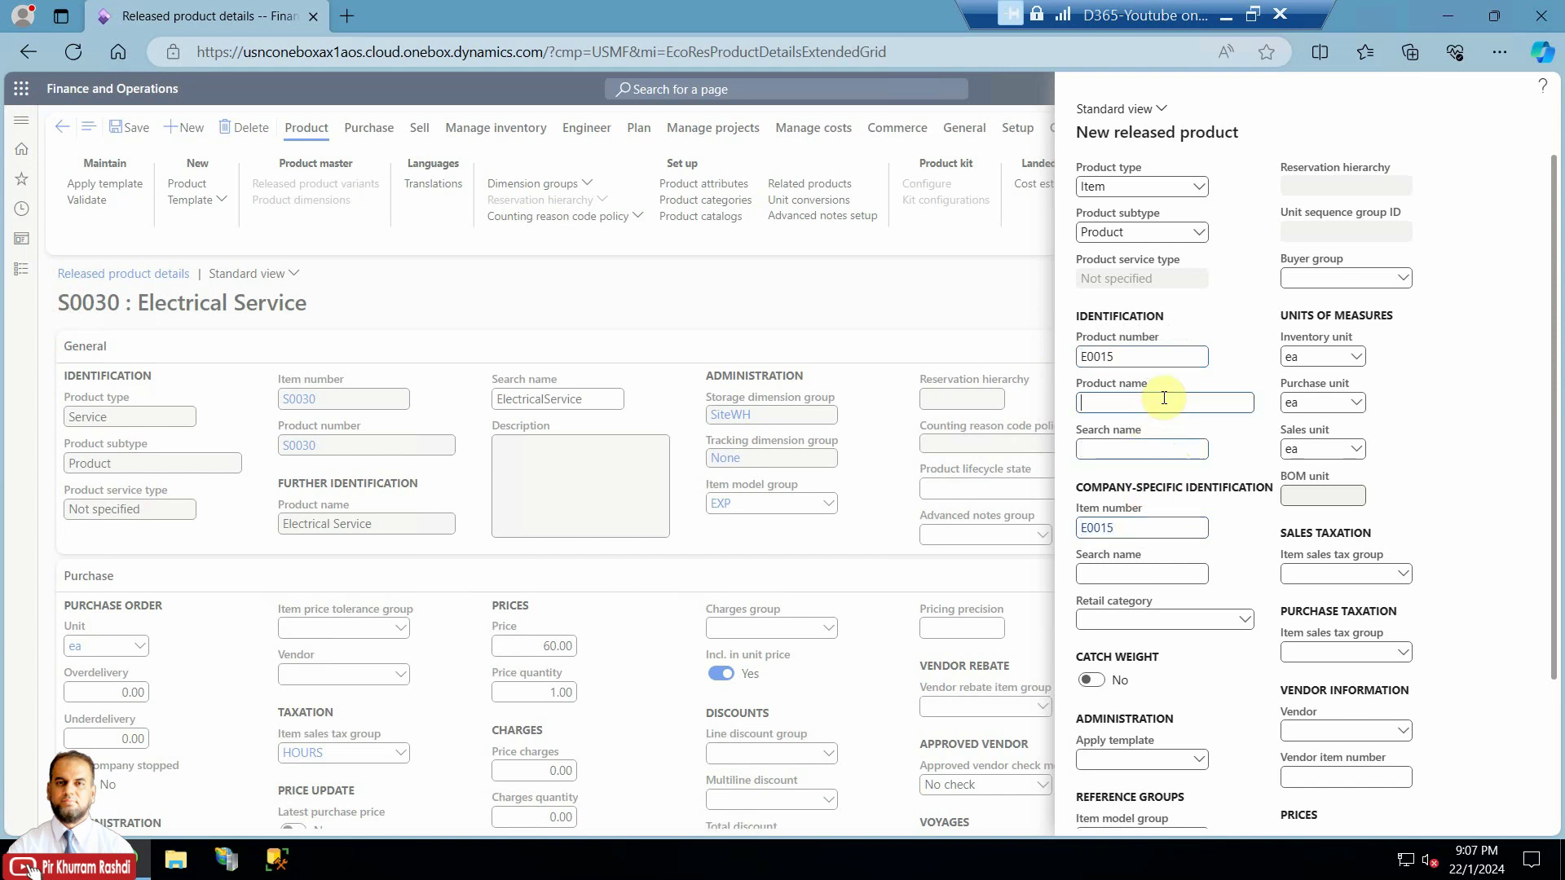
text(Batteries)
click(1224, 462)
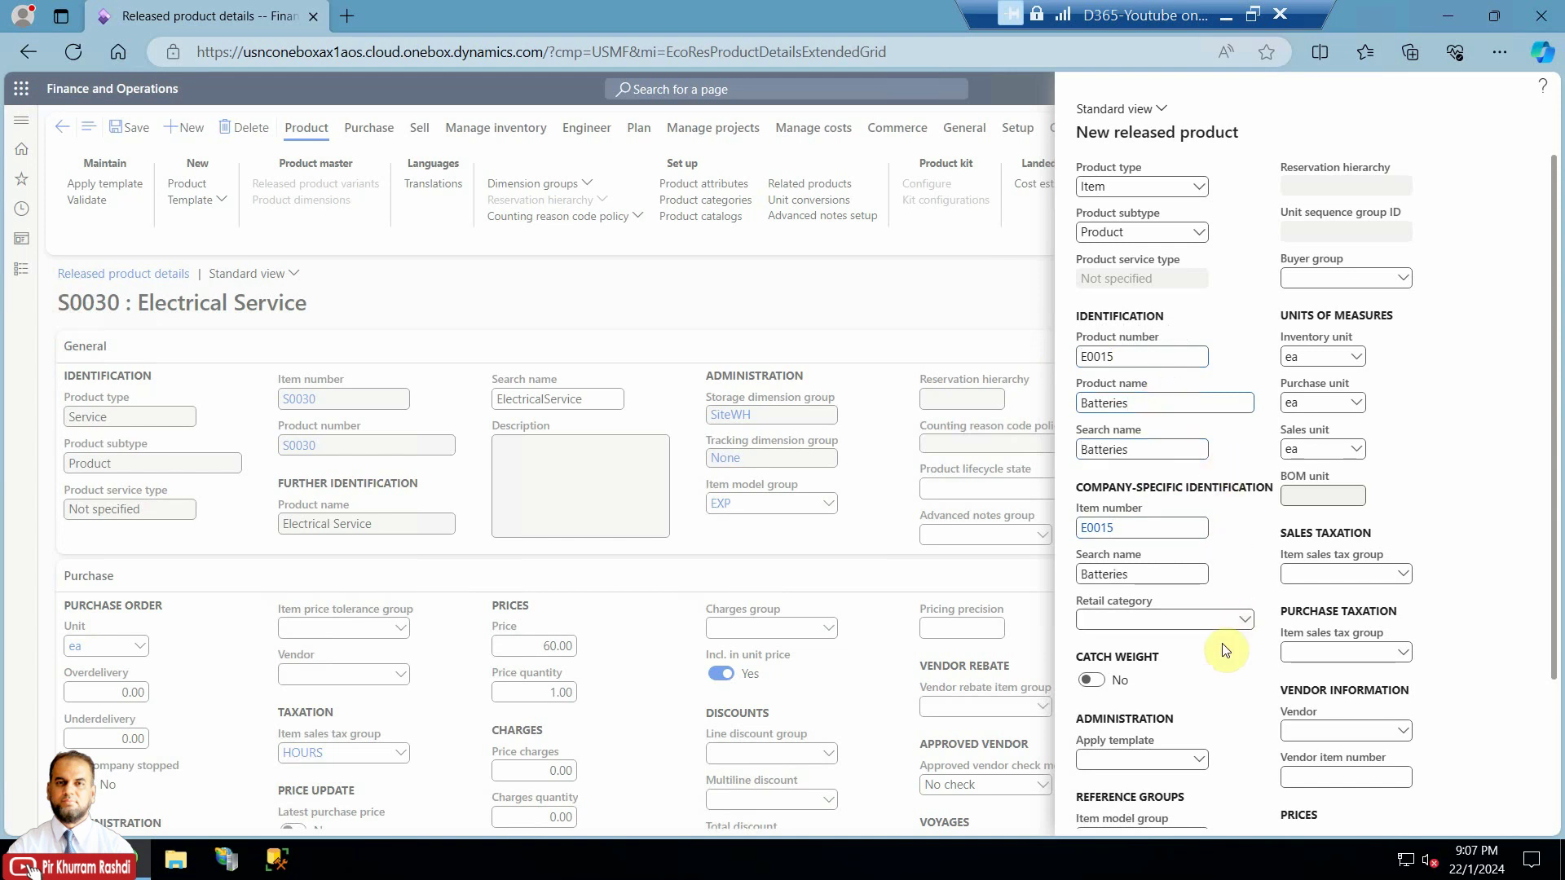
click(1201, 764)
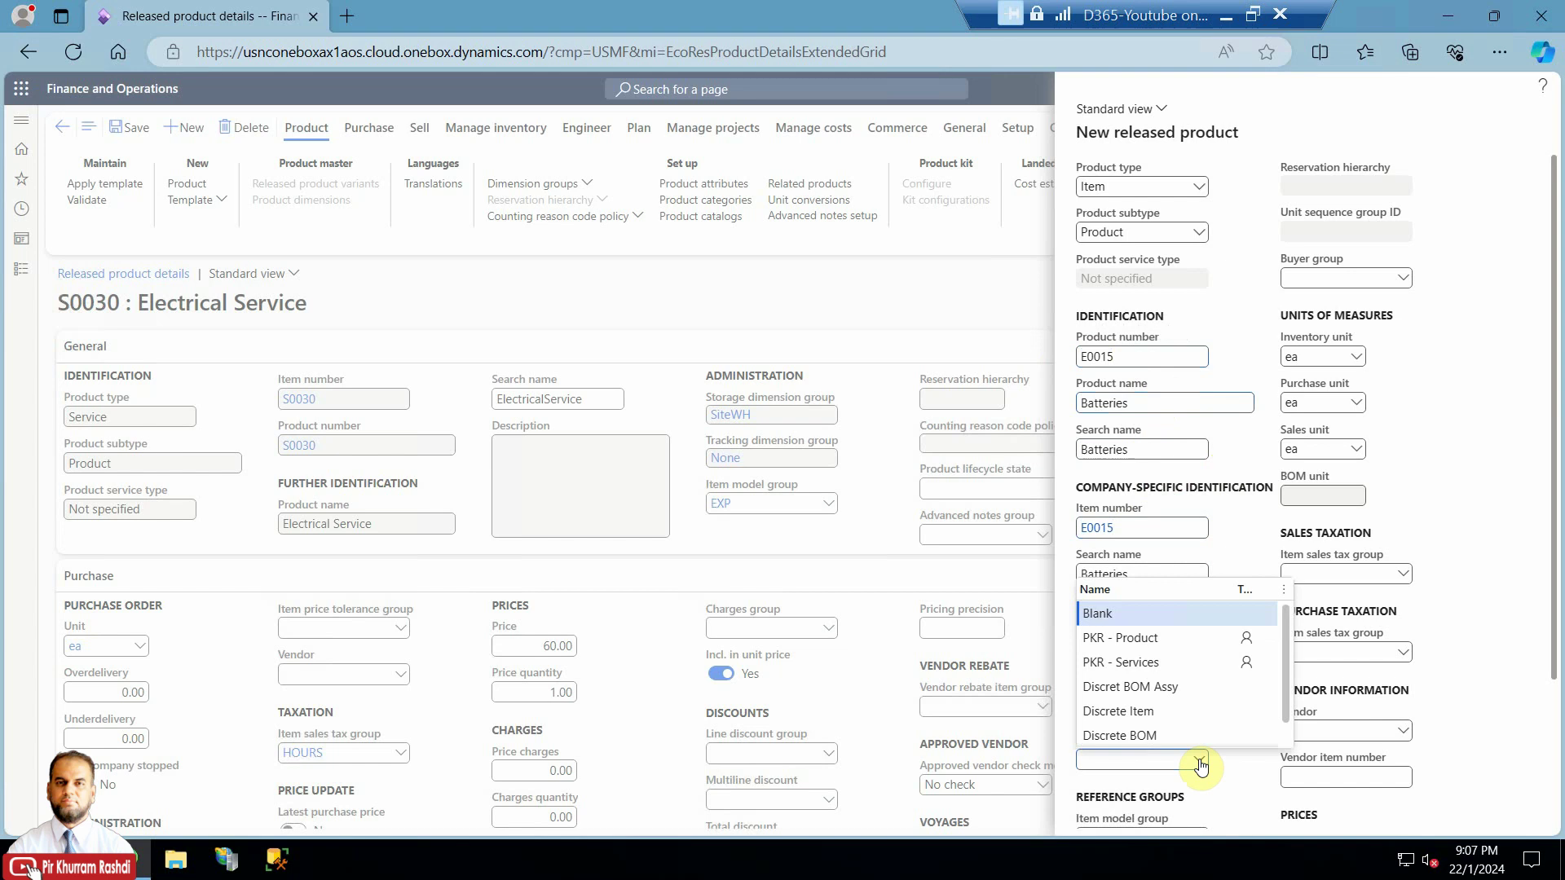
- Apply the PKR - Product template, keeping Audio as the item group
click(1170, 638)
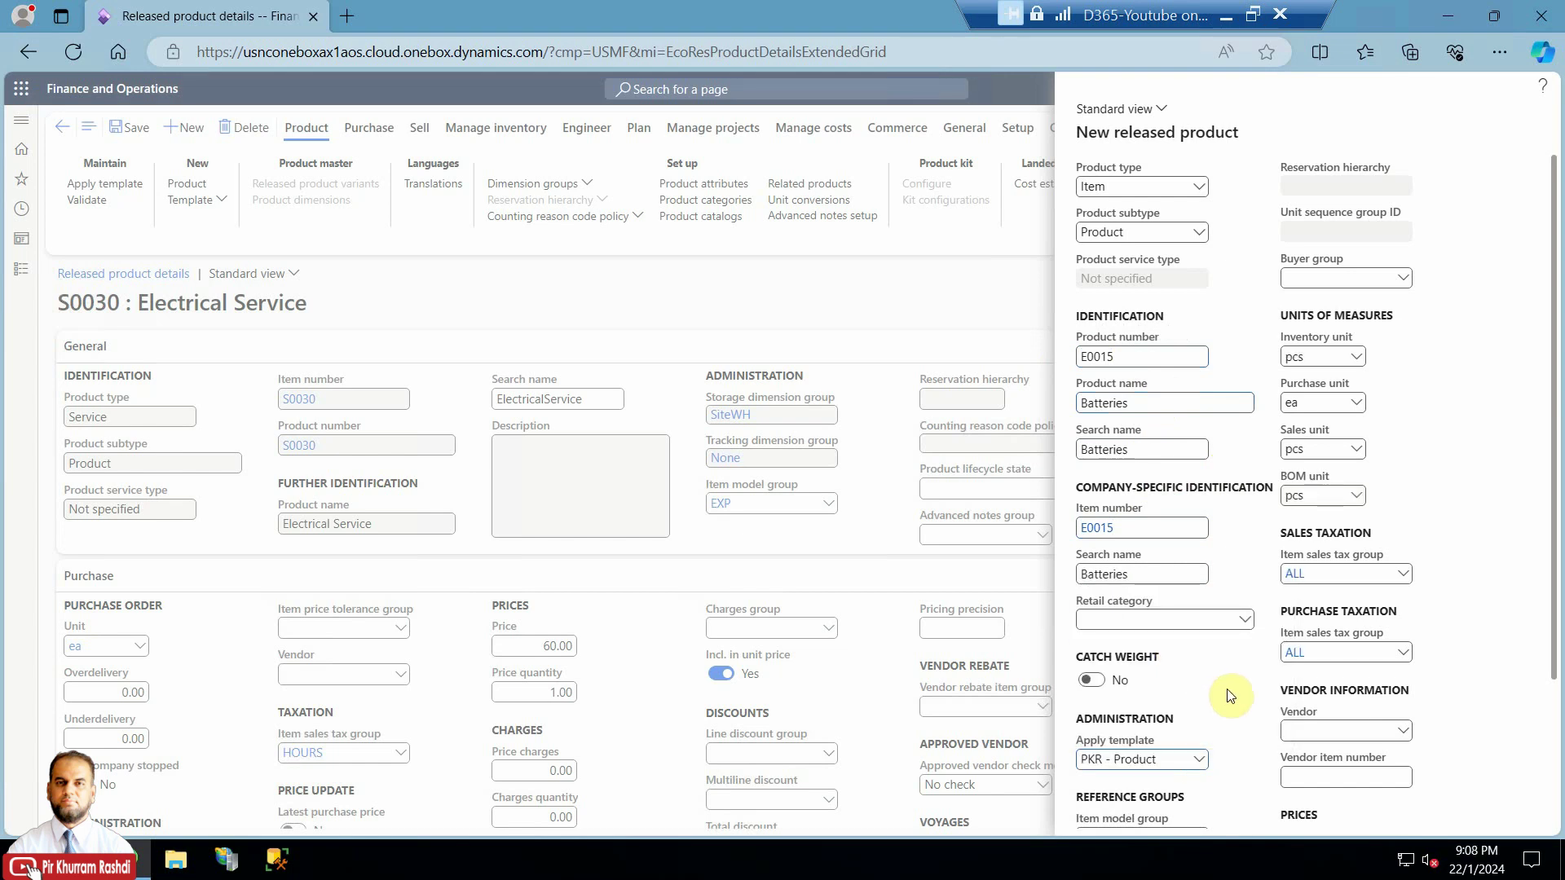
scroll(1429, 508, down, 3)
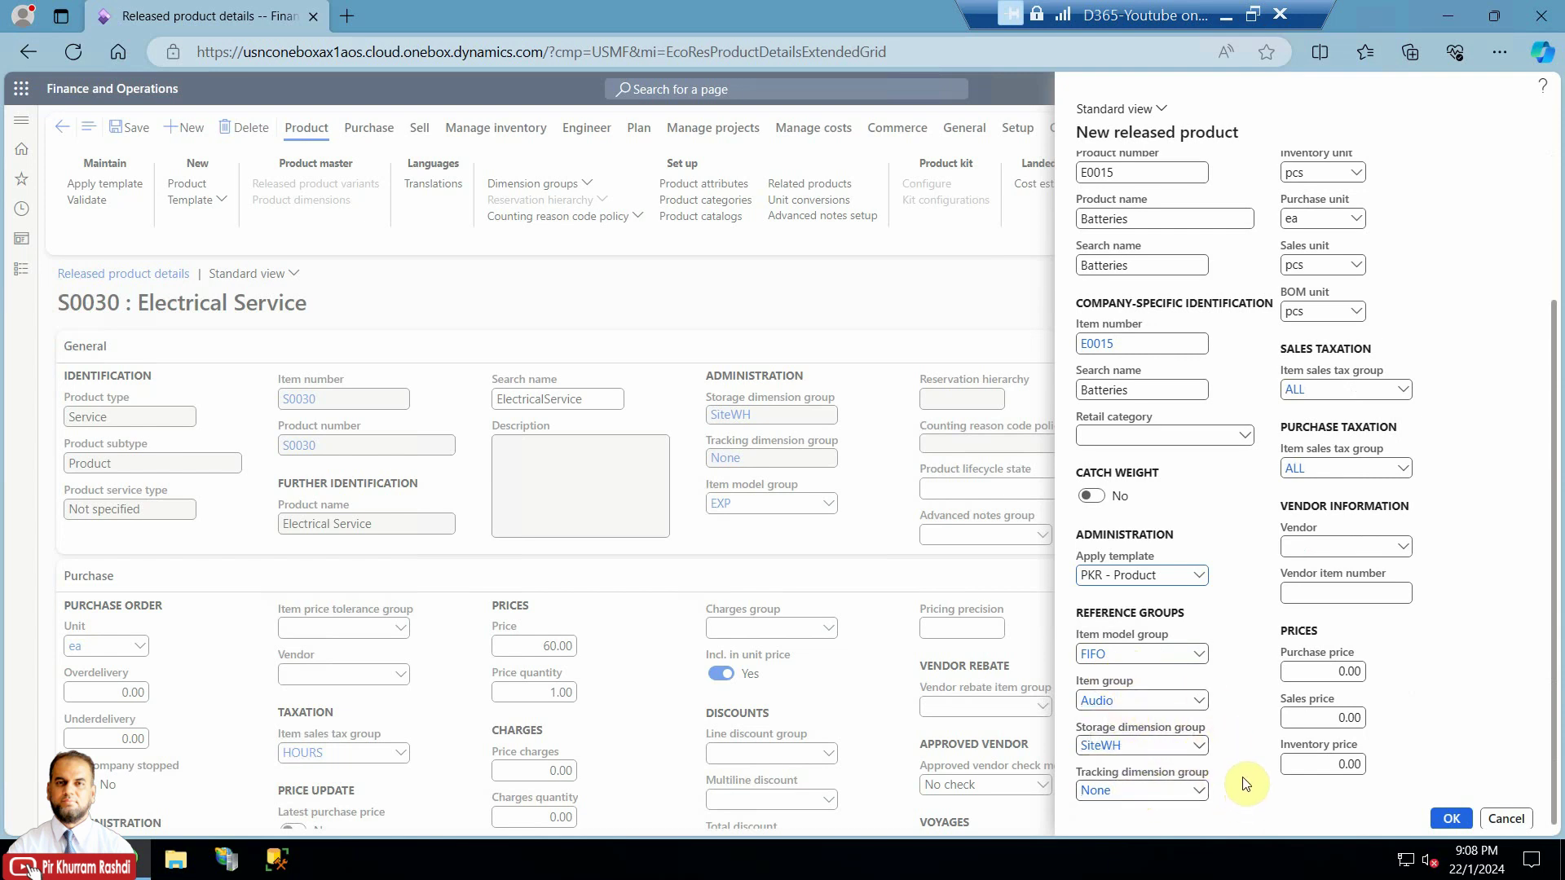
click(1199, 701)
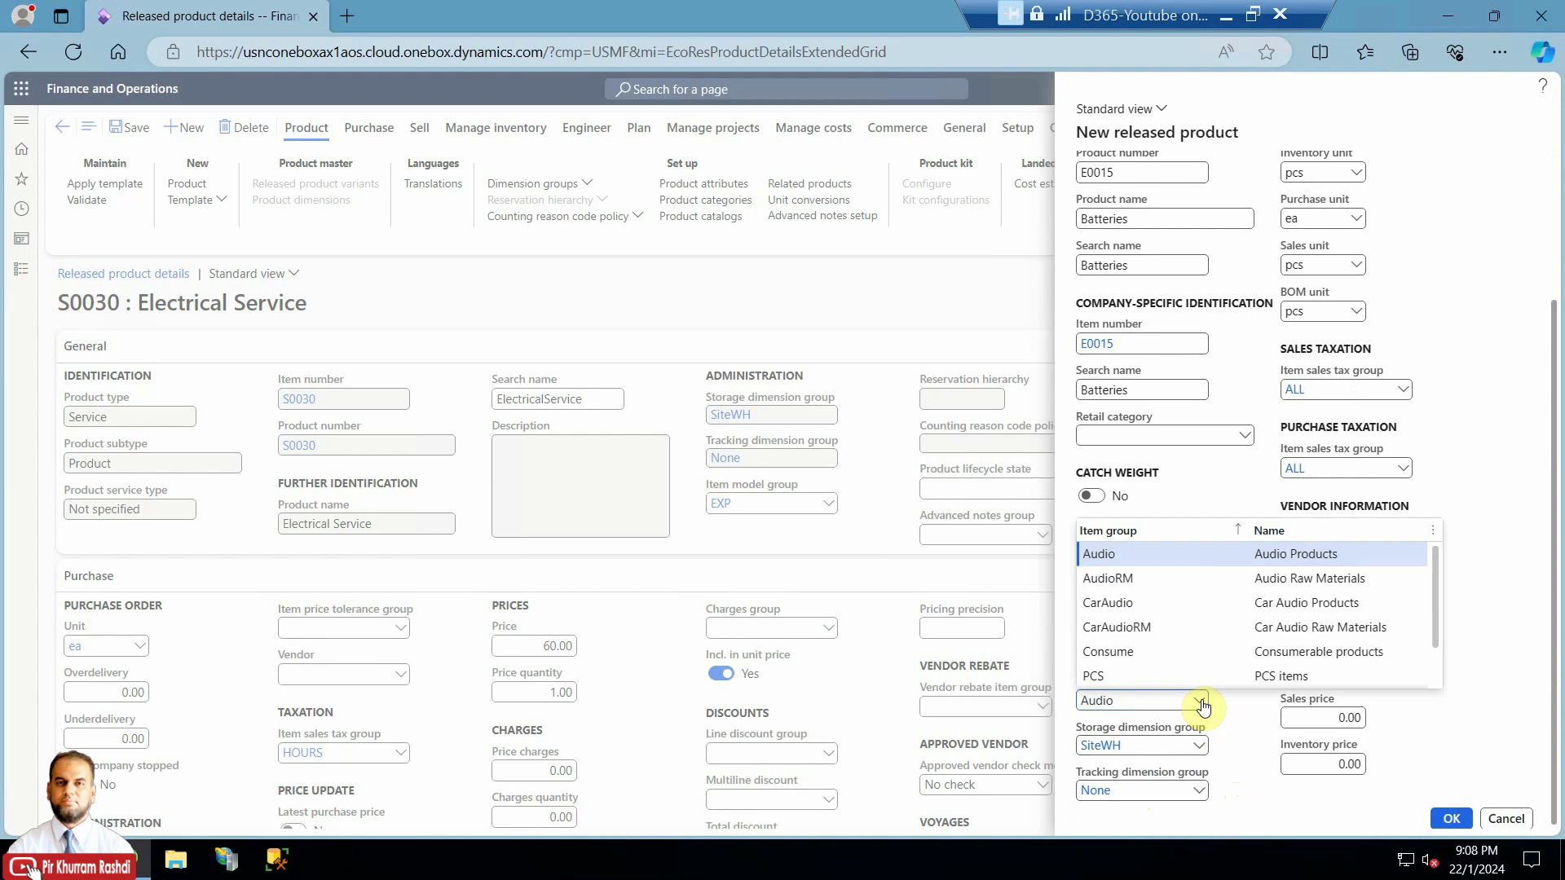
click(1238, 706)
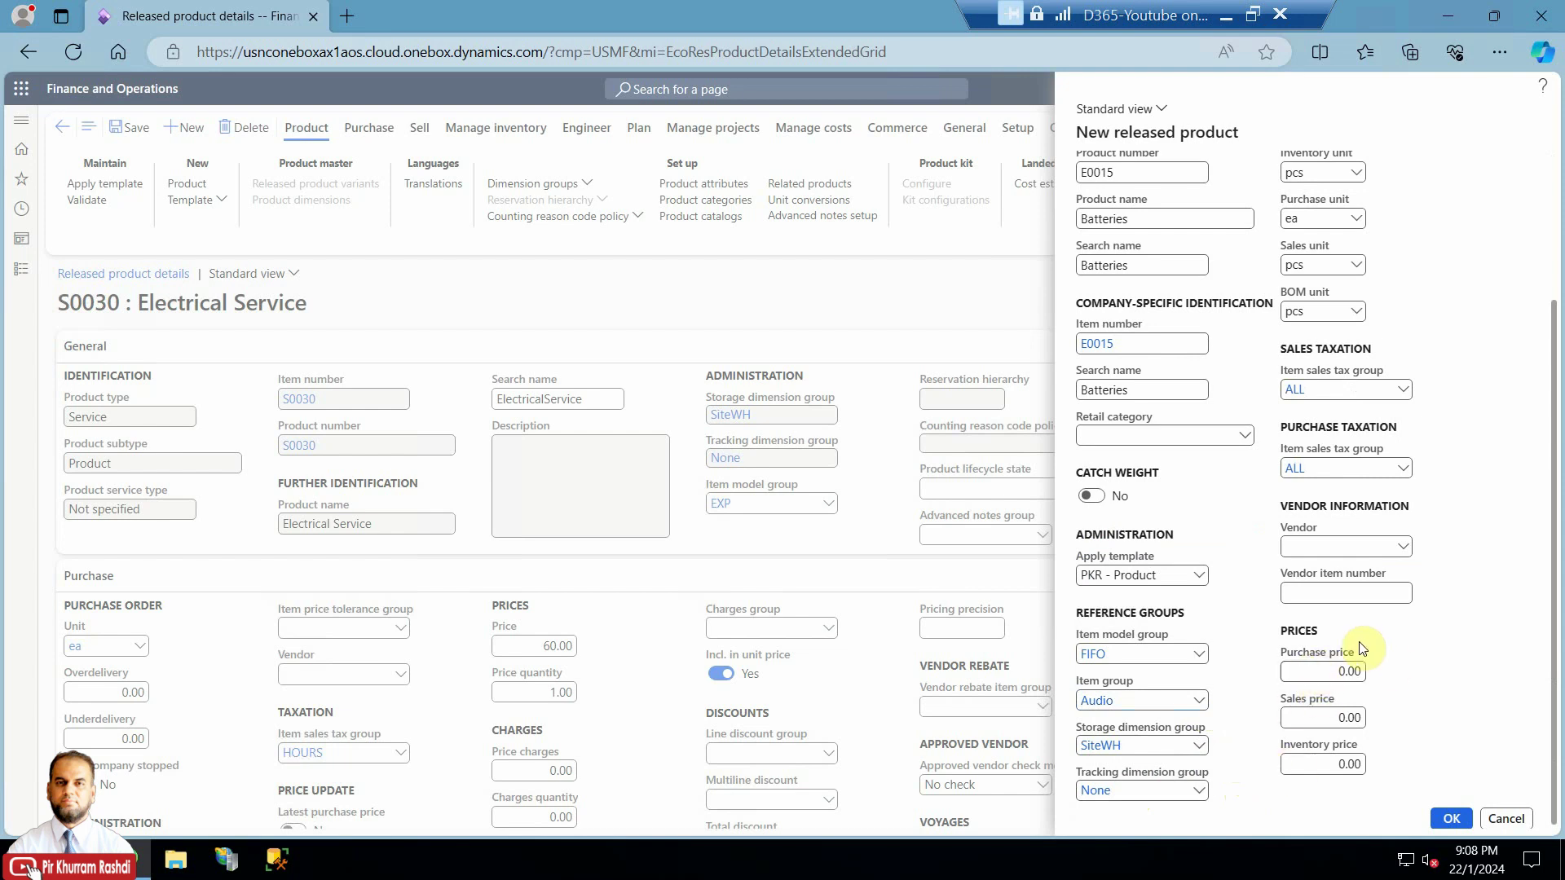
scroll(1364, 693, up, 3)
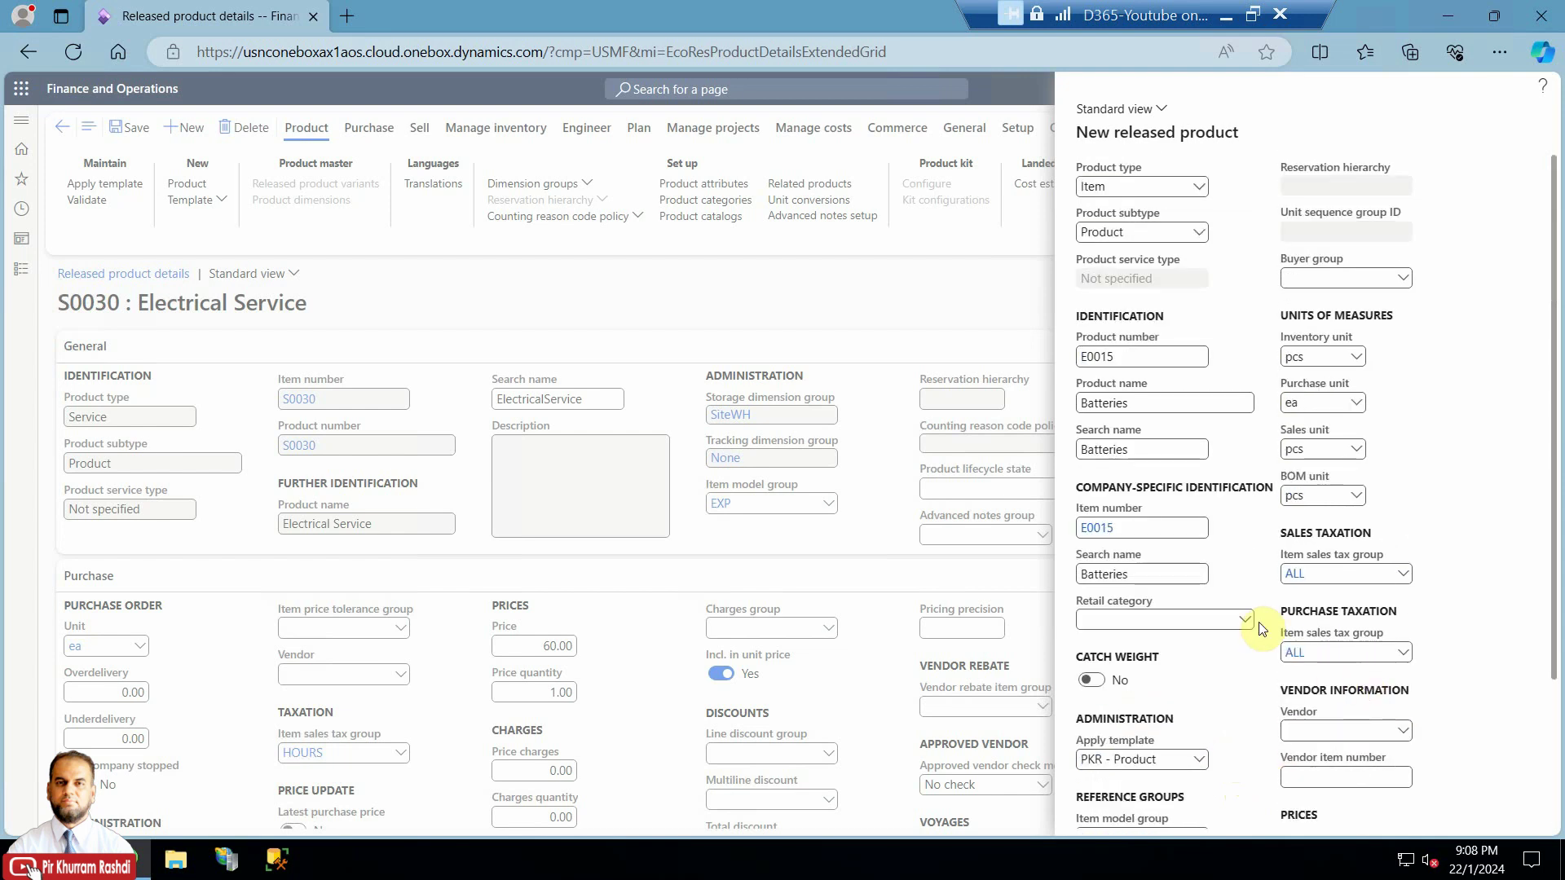
- Rename product and search name to 'Batteries AA' and create released product E0015
click(1200, 405)
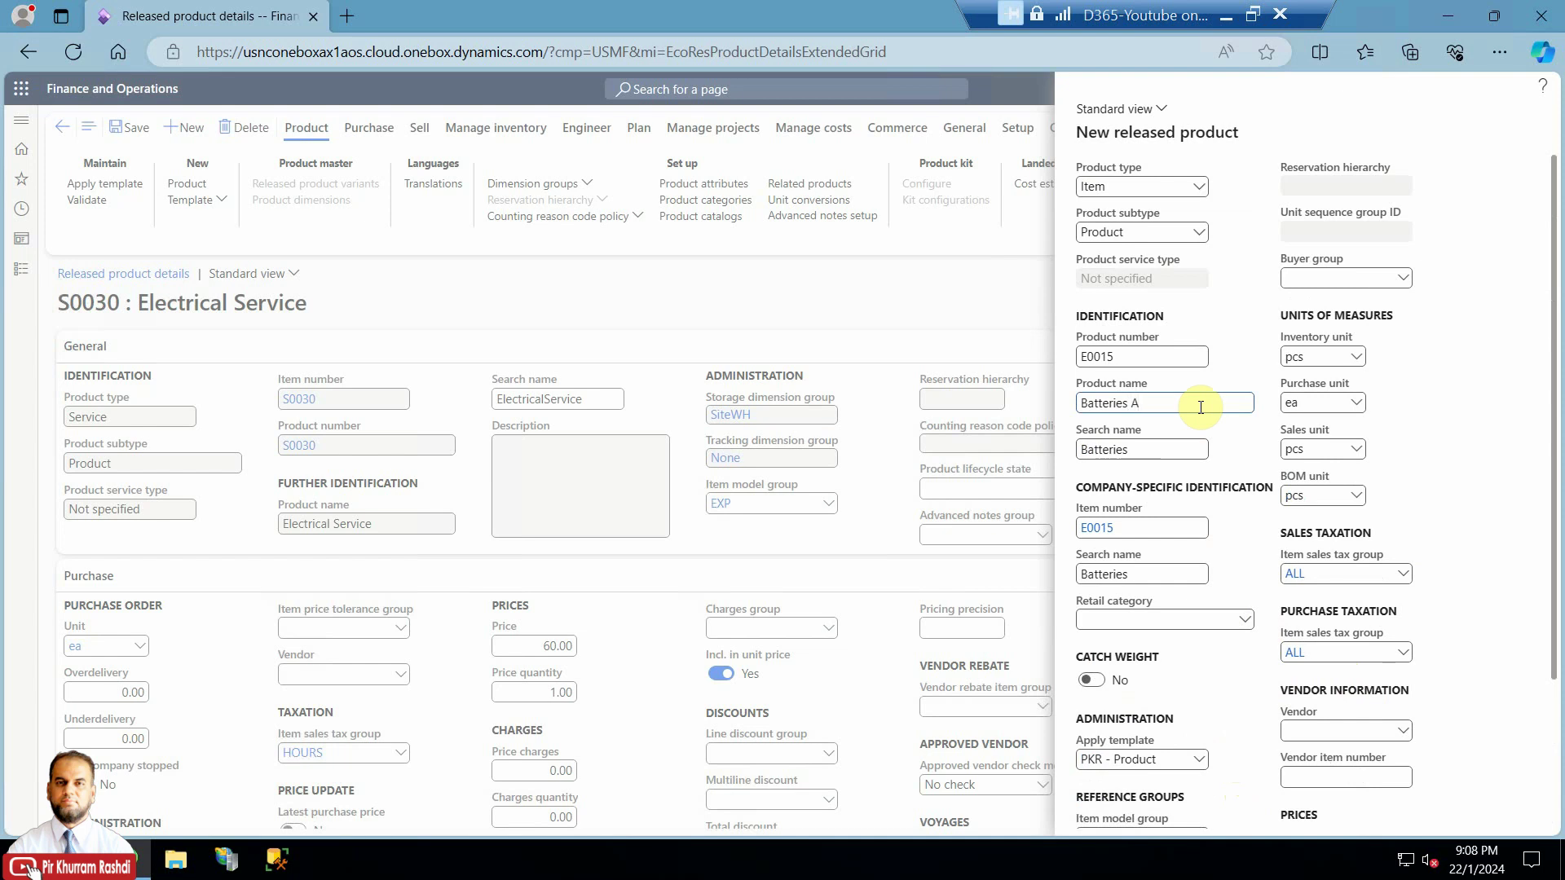
click(1156, 455)
text(AA)
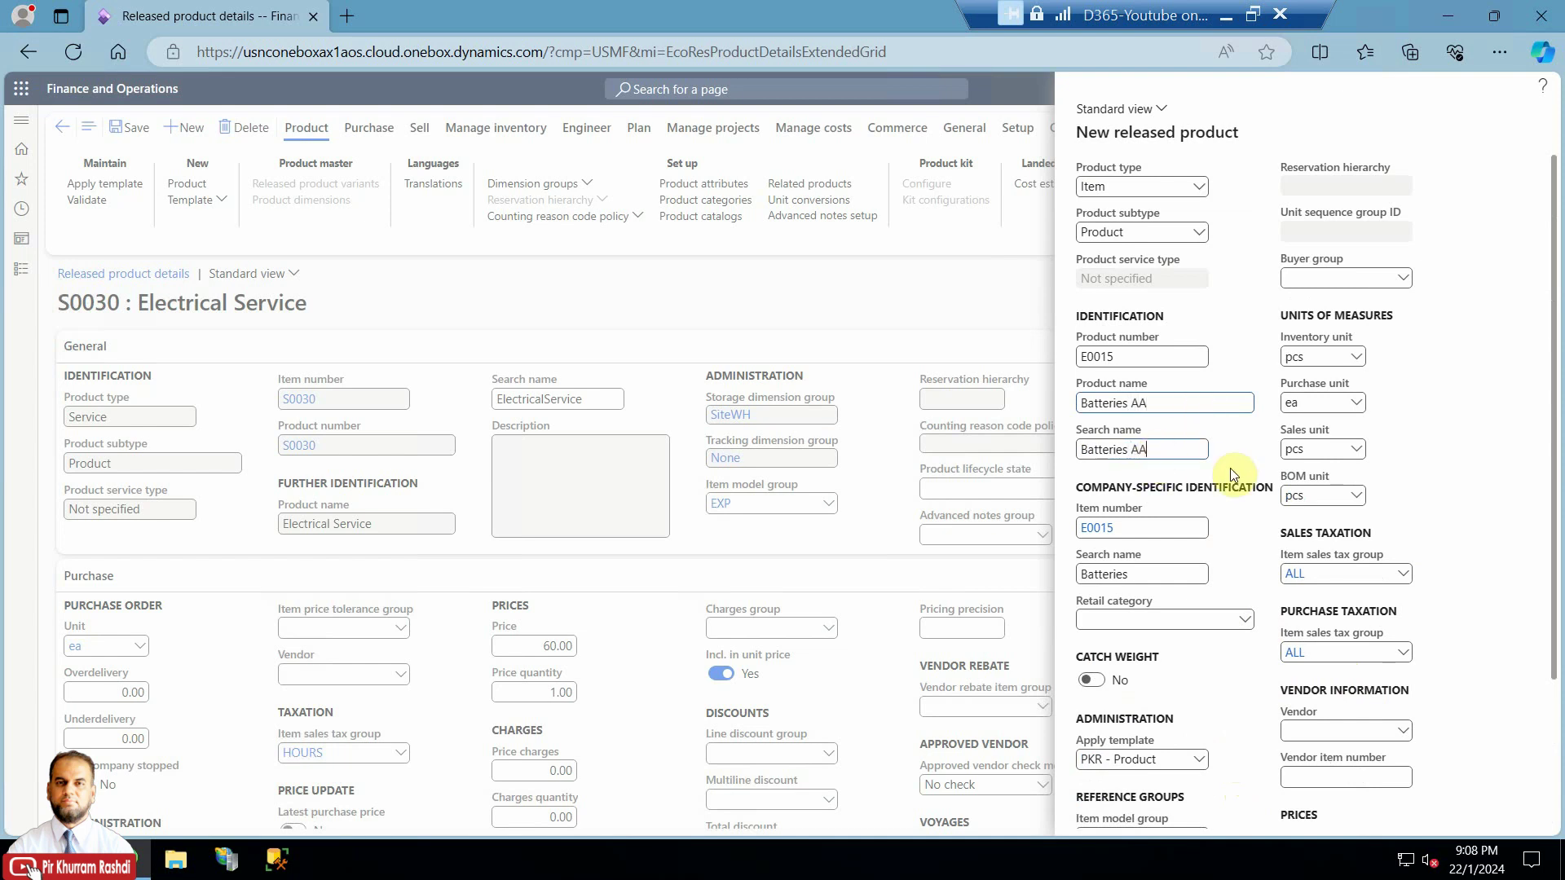
scroll(1244, 638, down, 2)
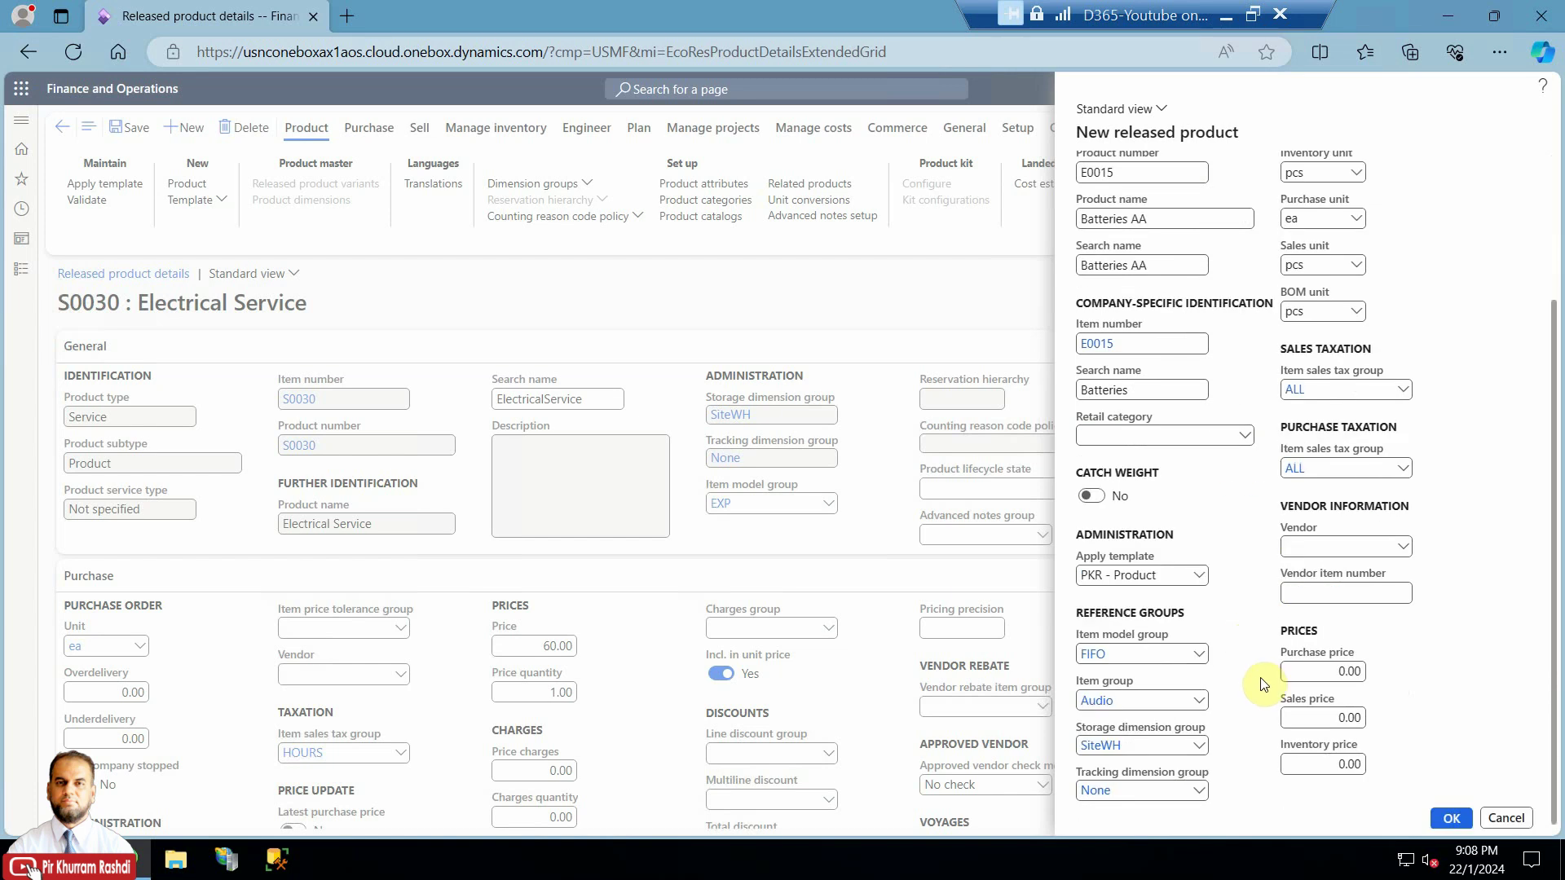
click(1457, 822)
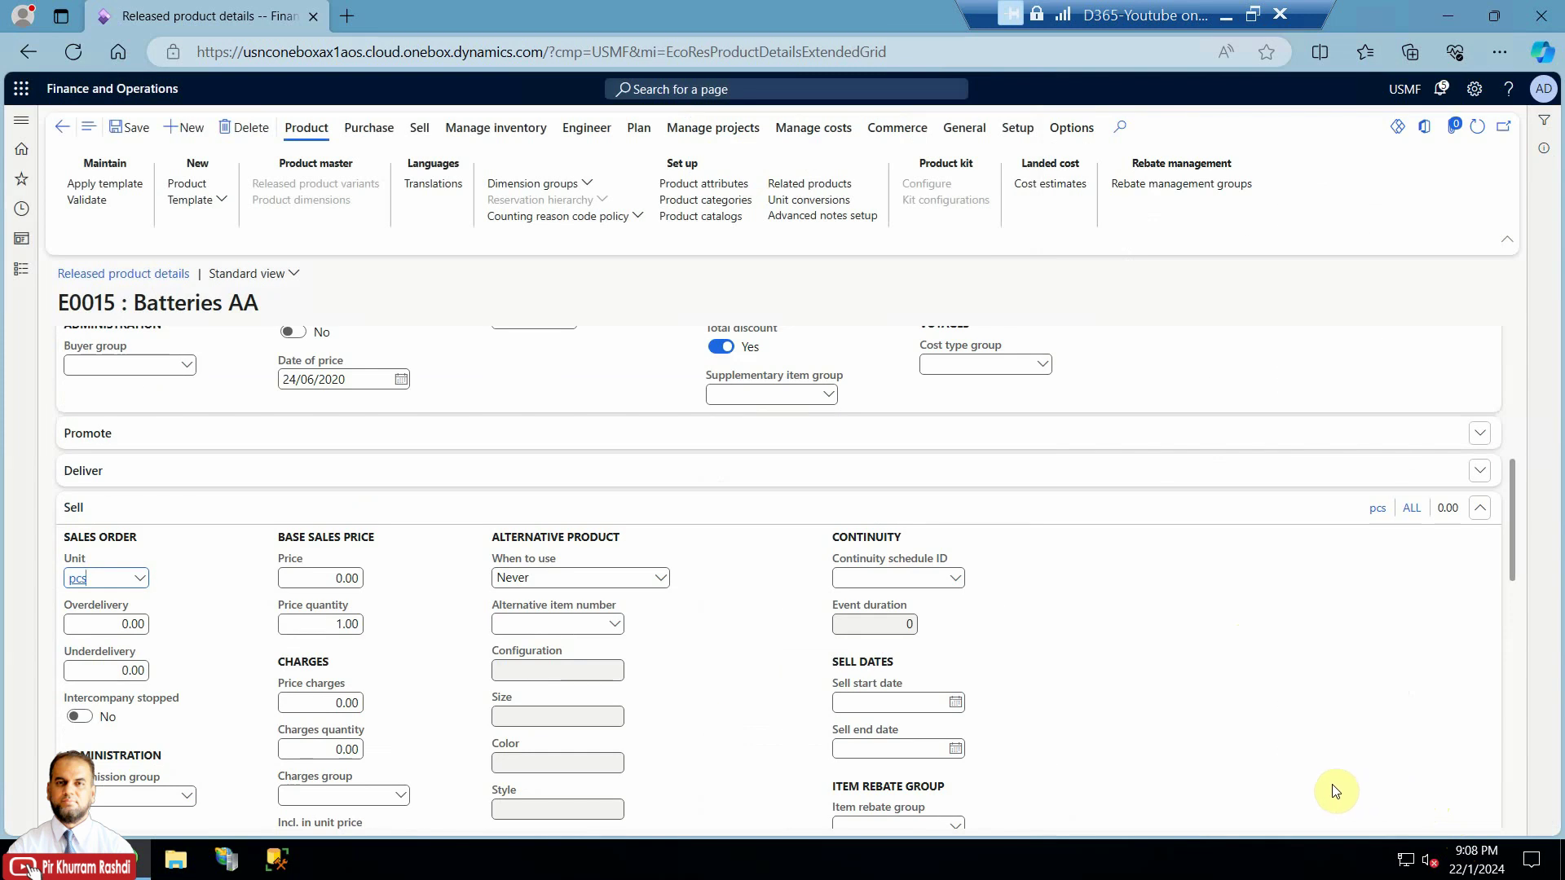
- Copy product number E0015 from the page heading and bring up Product information management
scroll(1335, 790, up, 10)
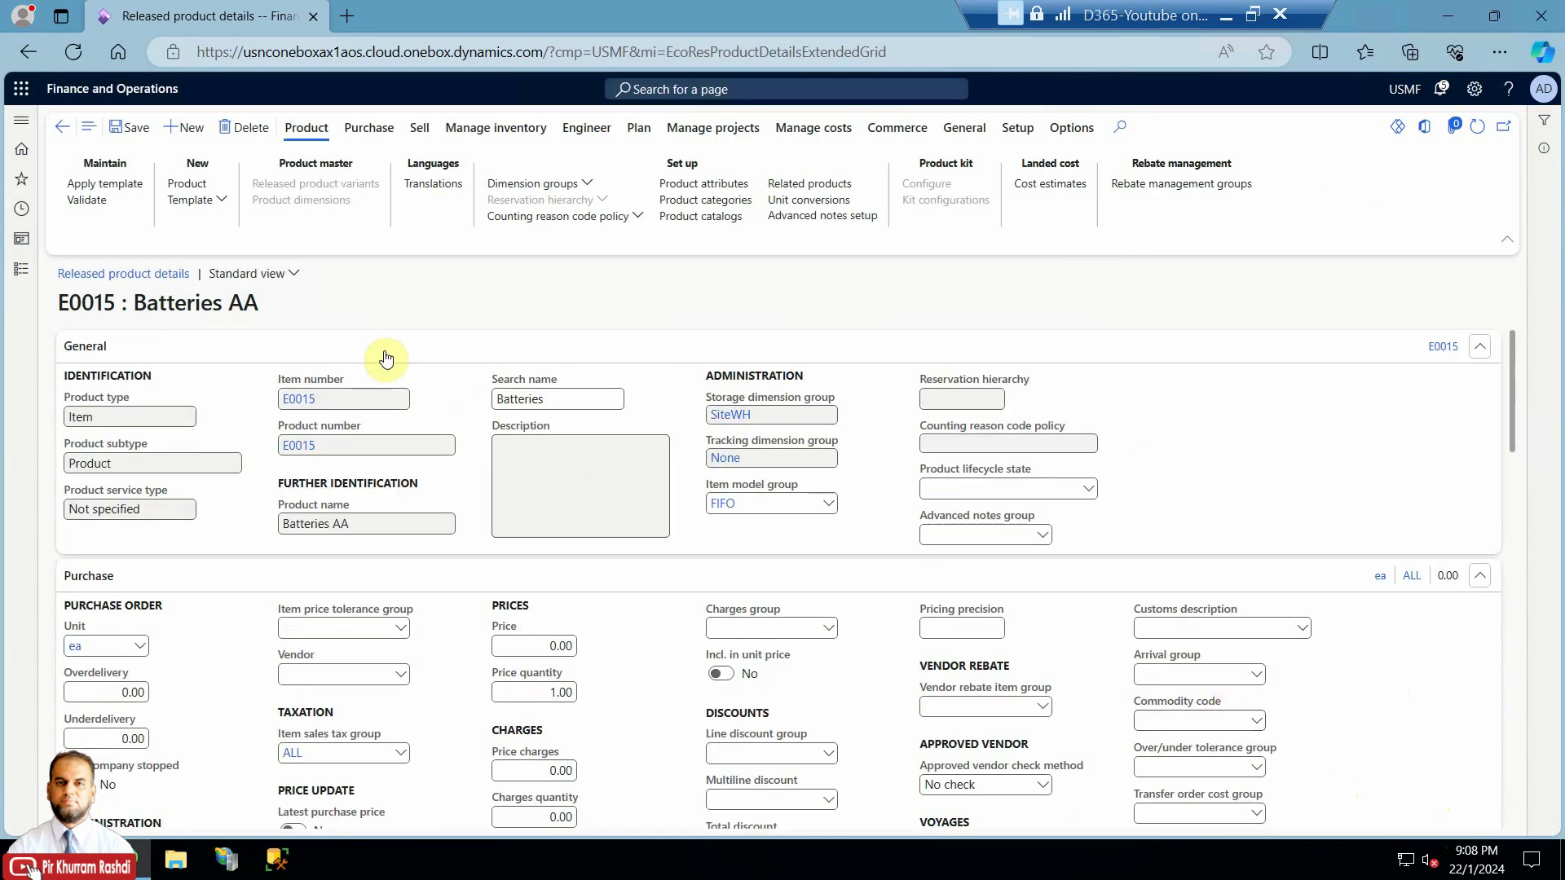
click(94, 306)
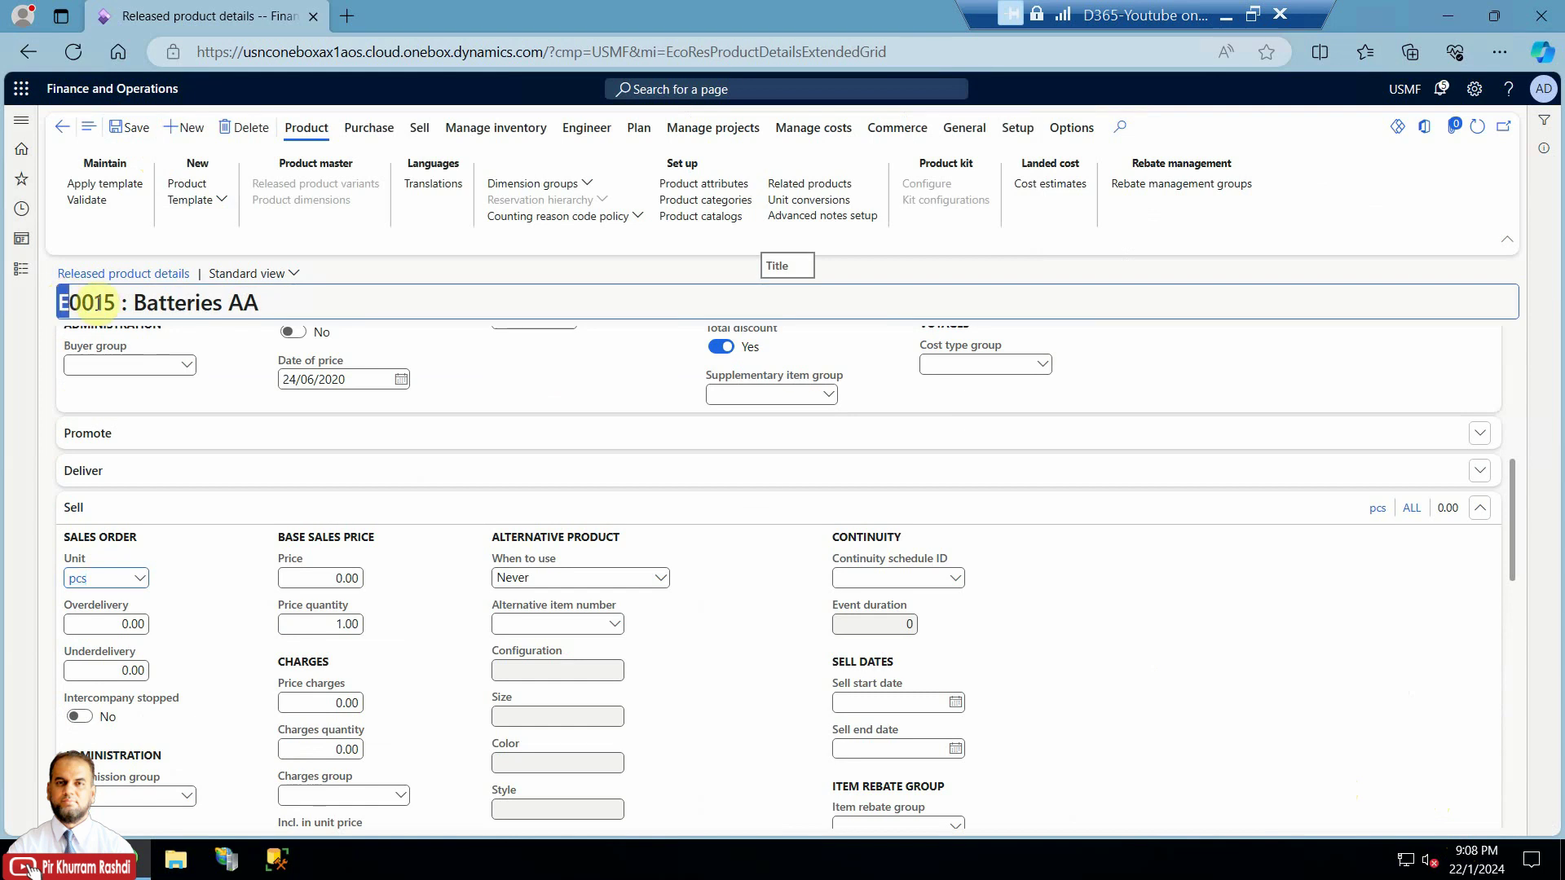
drag(93, 306, 118, 308)
right_click(121, 311)
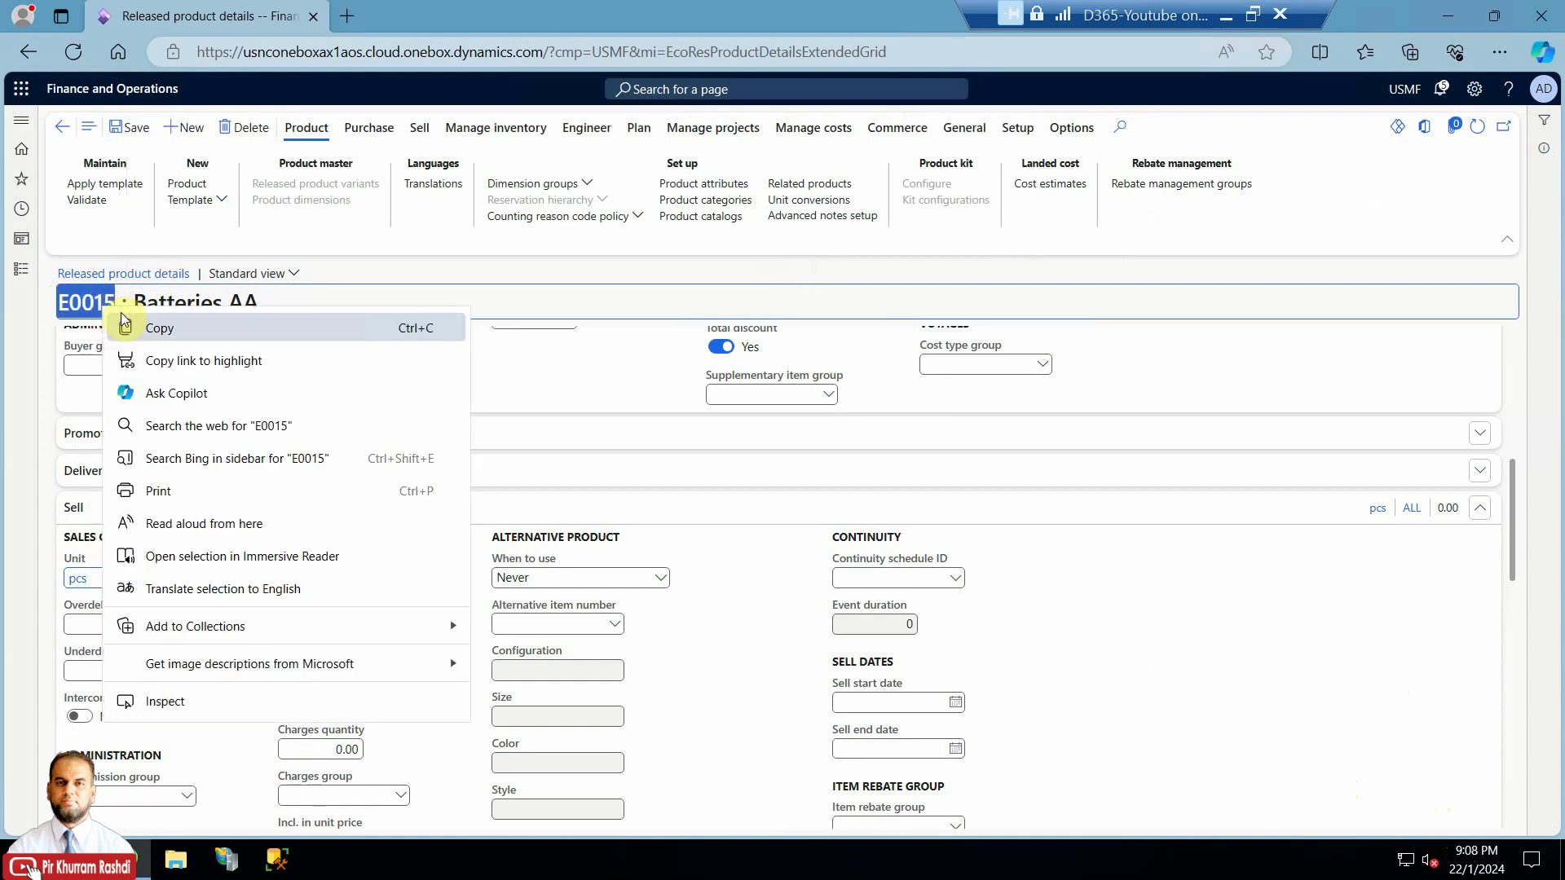
click(124, 325)
click(24, 268)
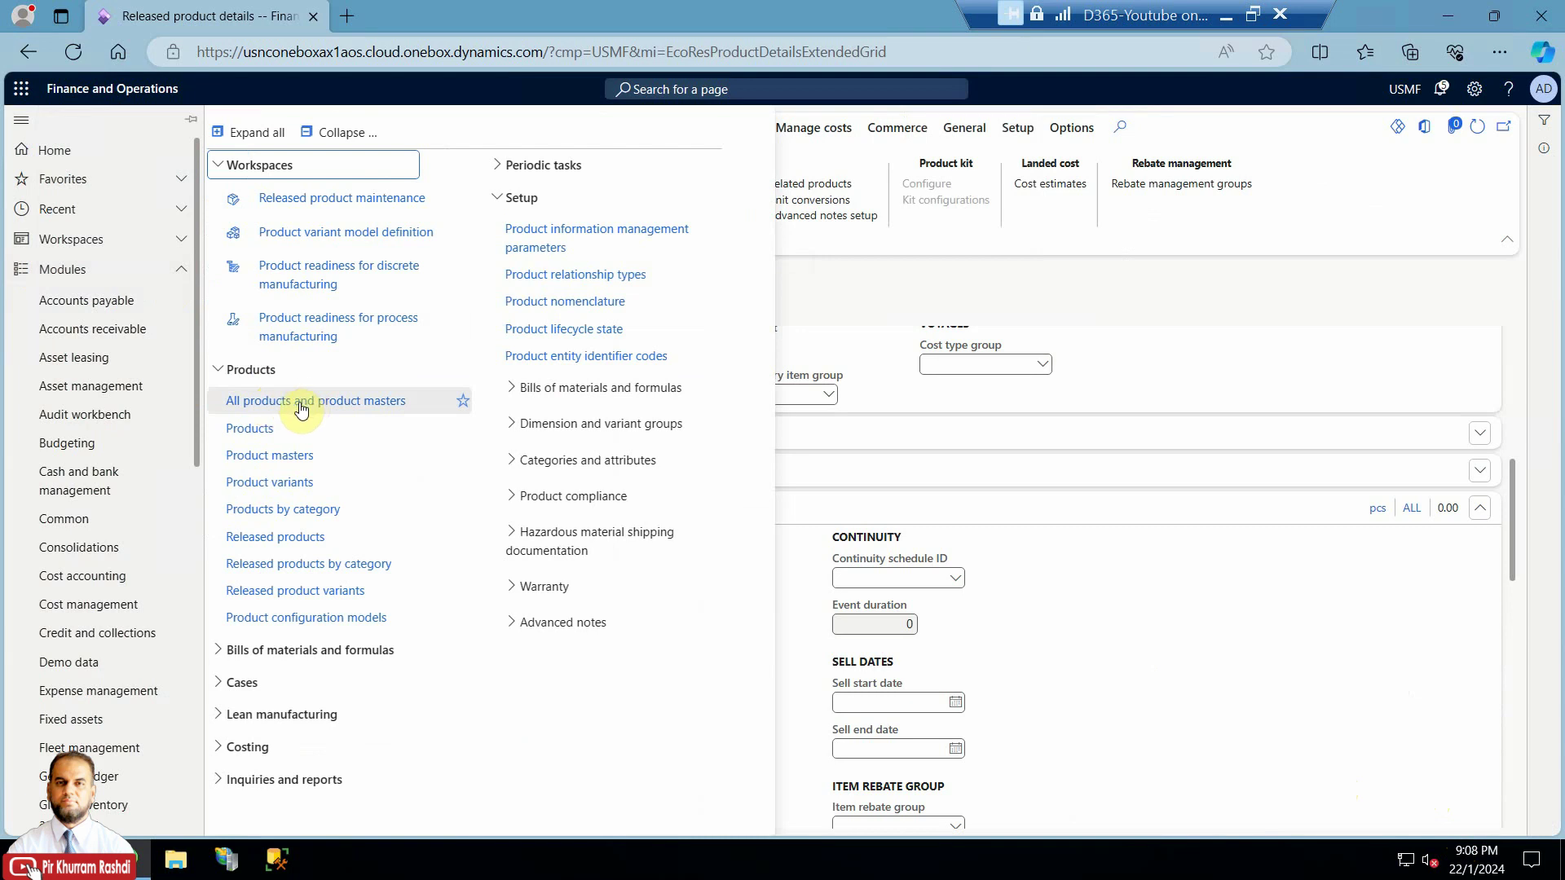
- Filter All products and product masters by pasted product number E0015, showing Batteries AA
click(303, 403)
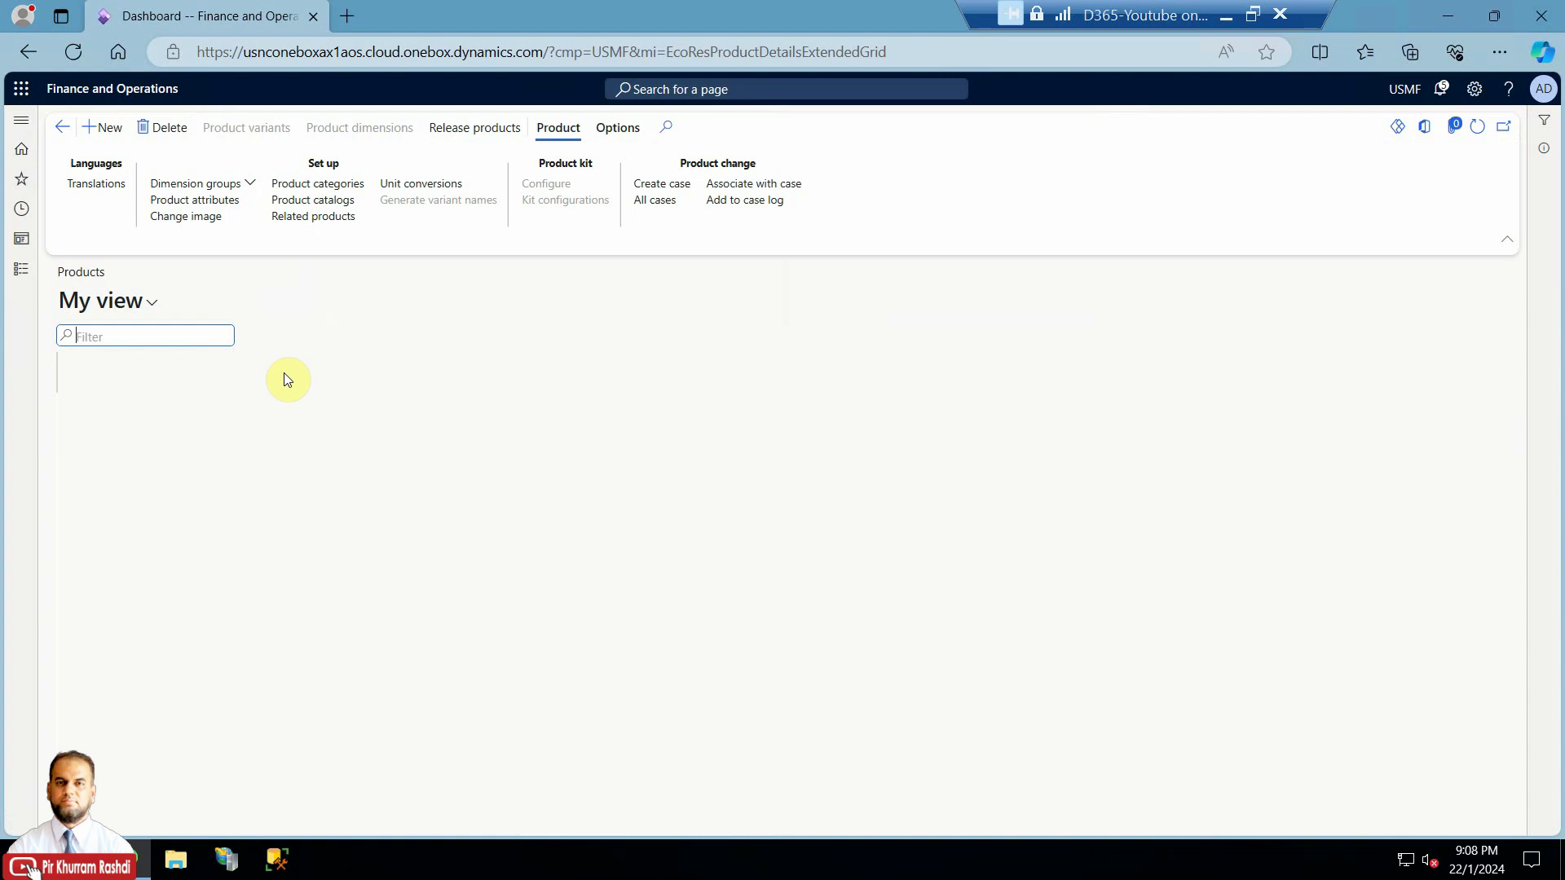
click(243, 366)
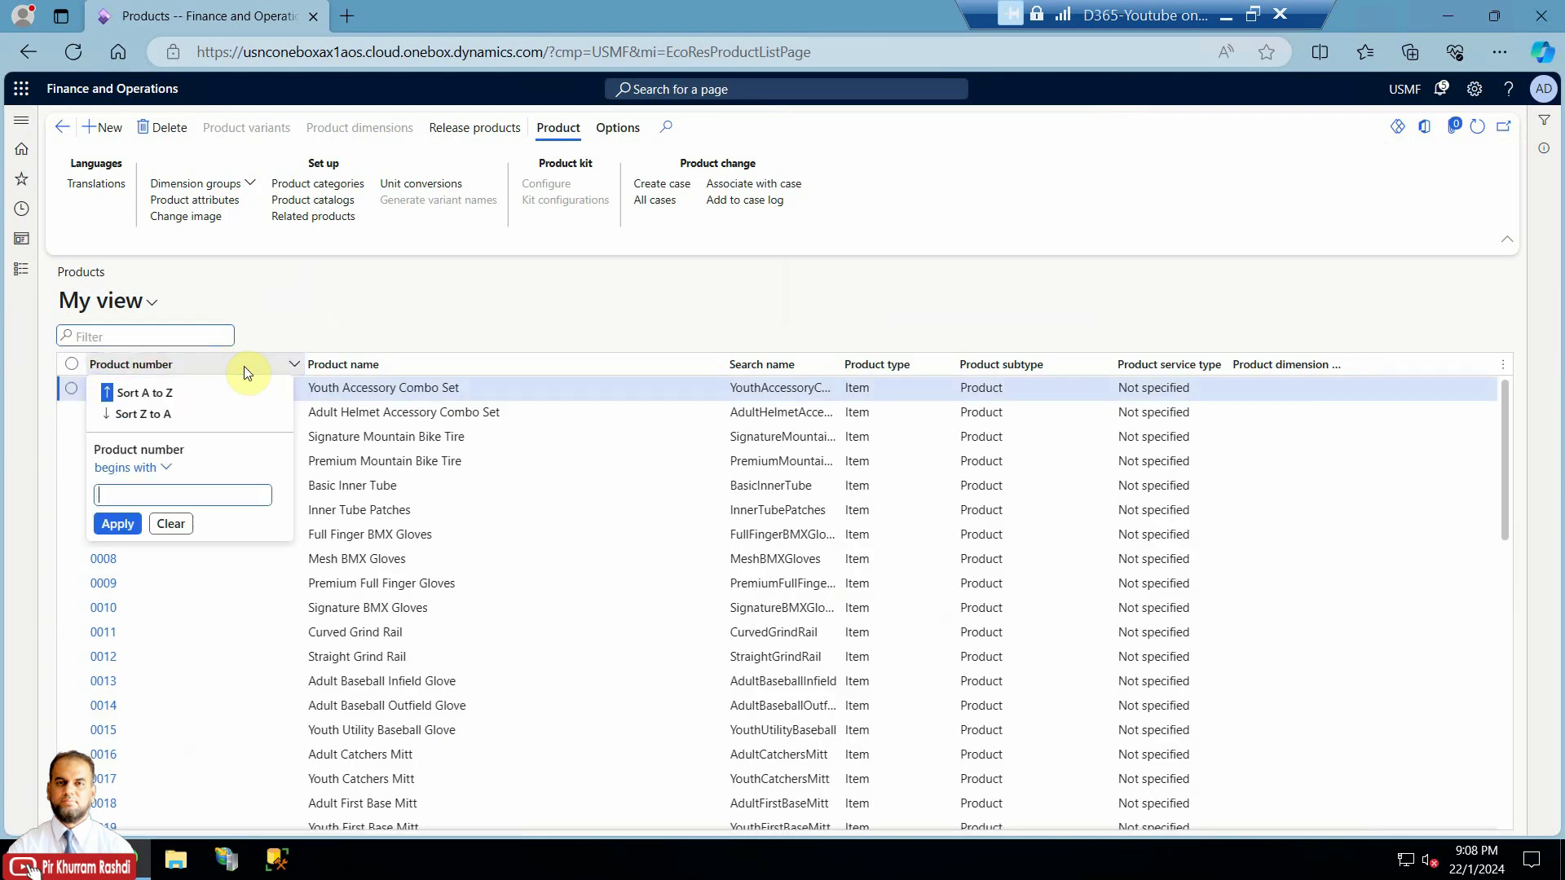
key(ctrl+v)
click(117, 523)
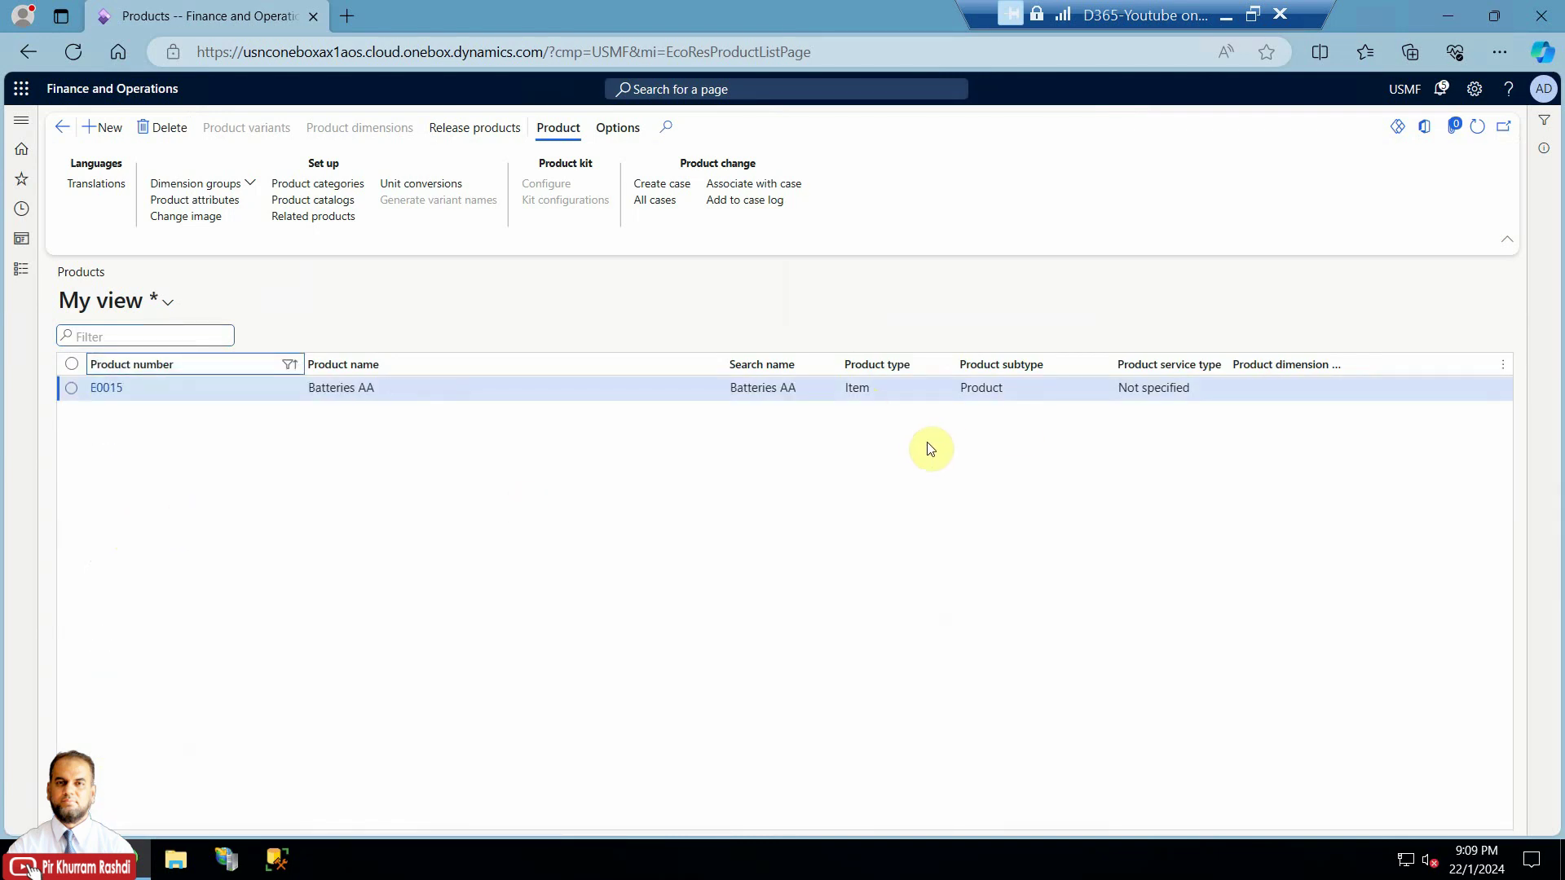
click(22, 269)
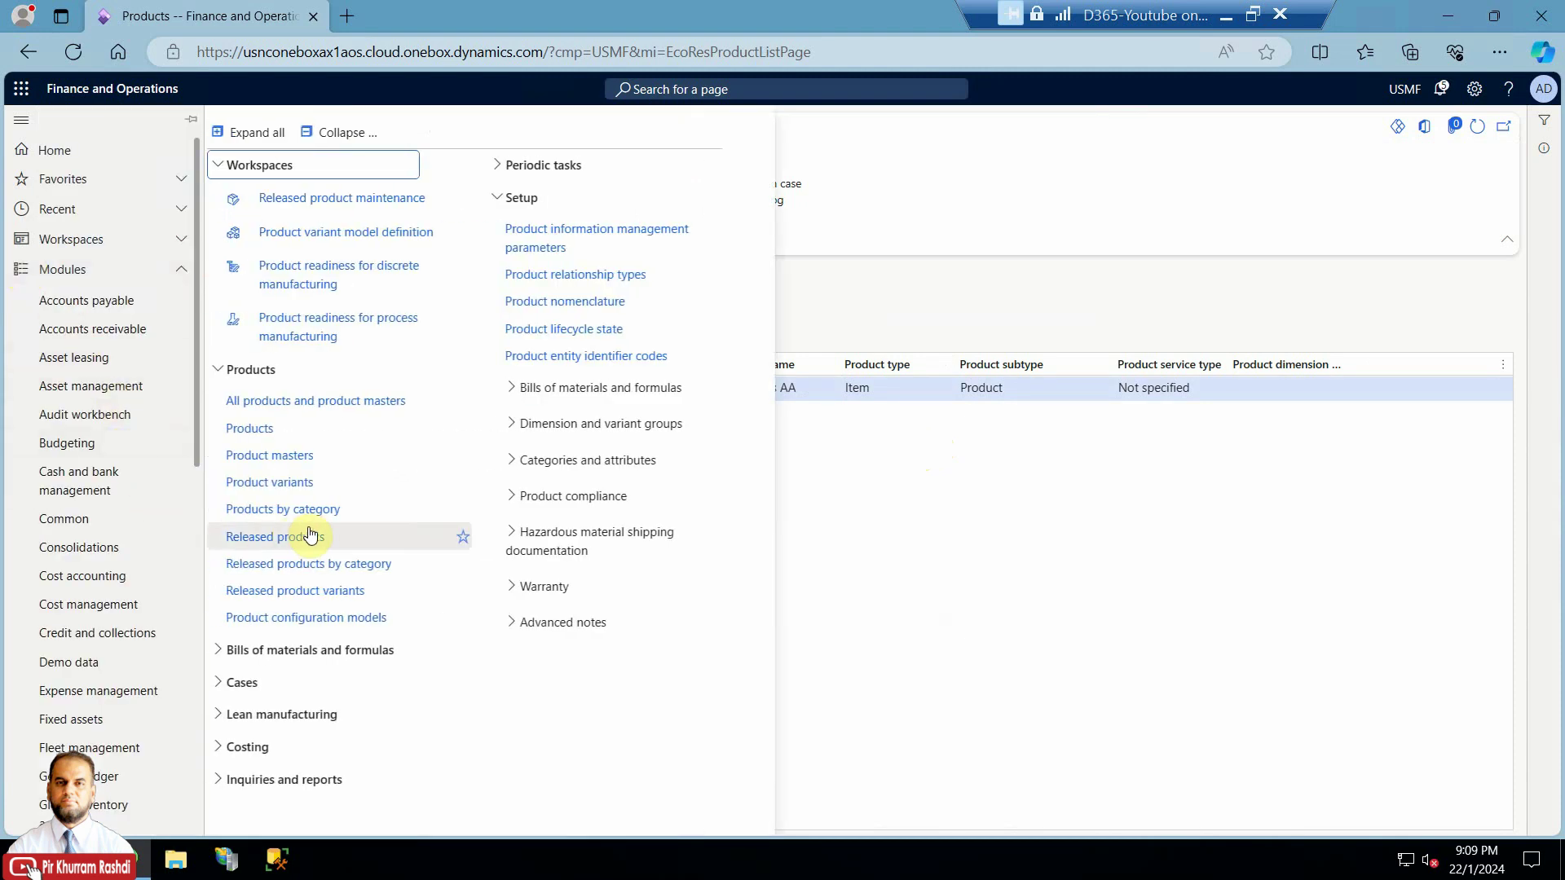
- Dismiss the navigation pane and leave the E0015 Products list for the home dashboard
click(1128, 524)
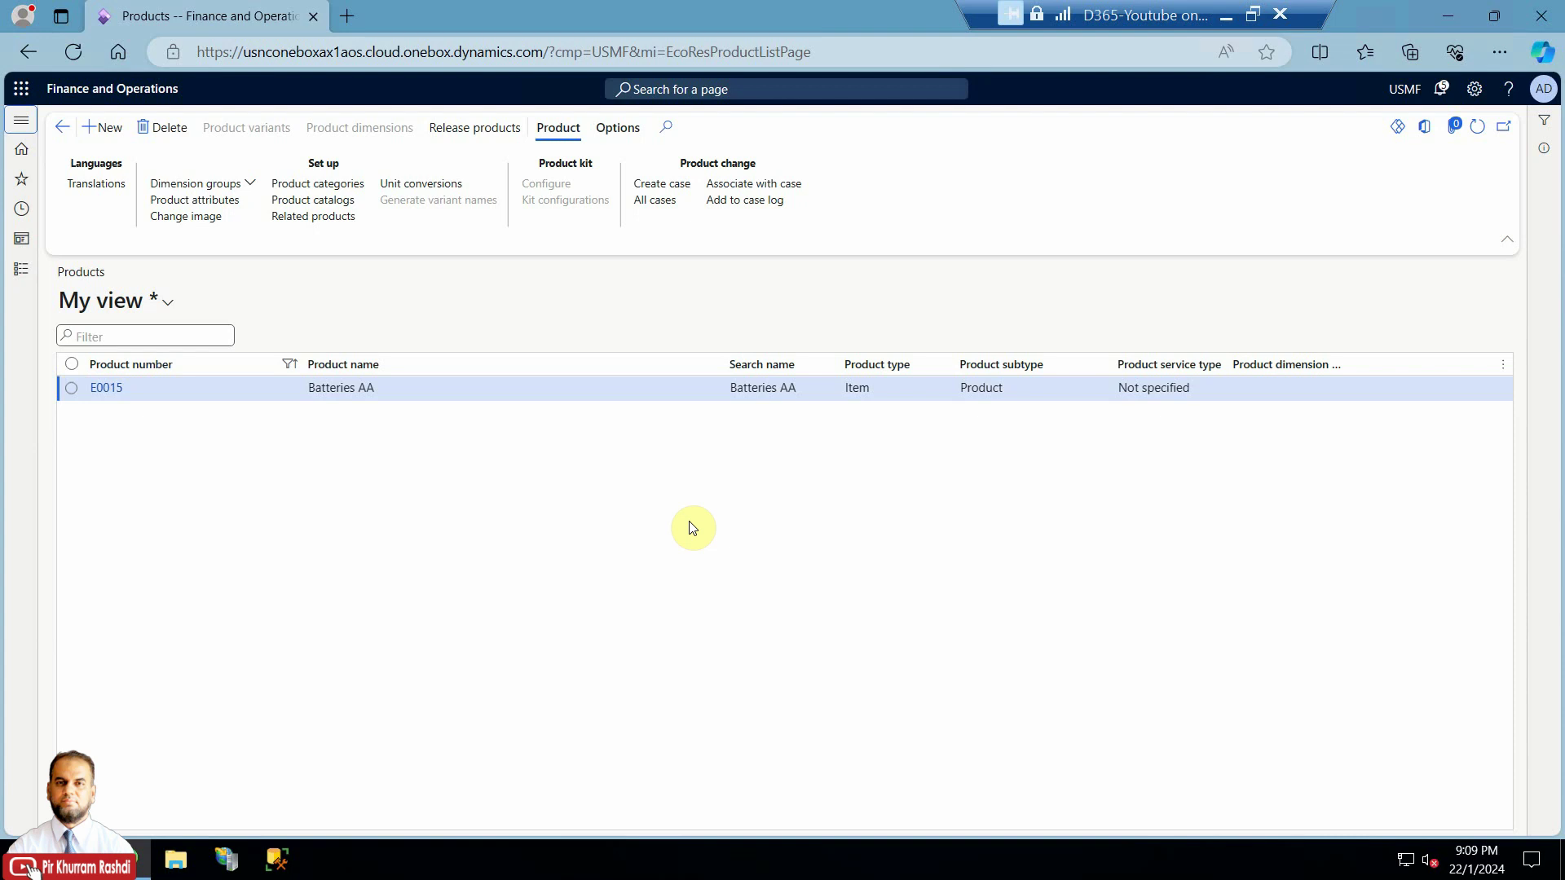
click(175, 91)
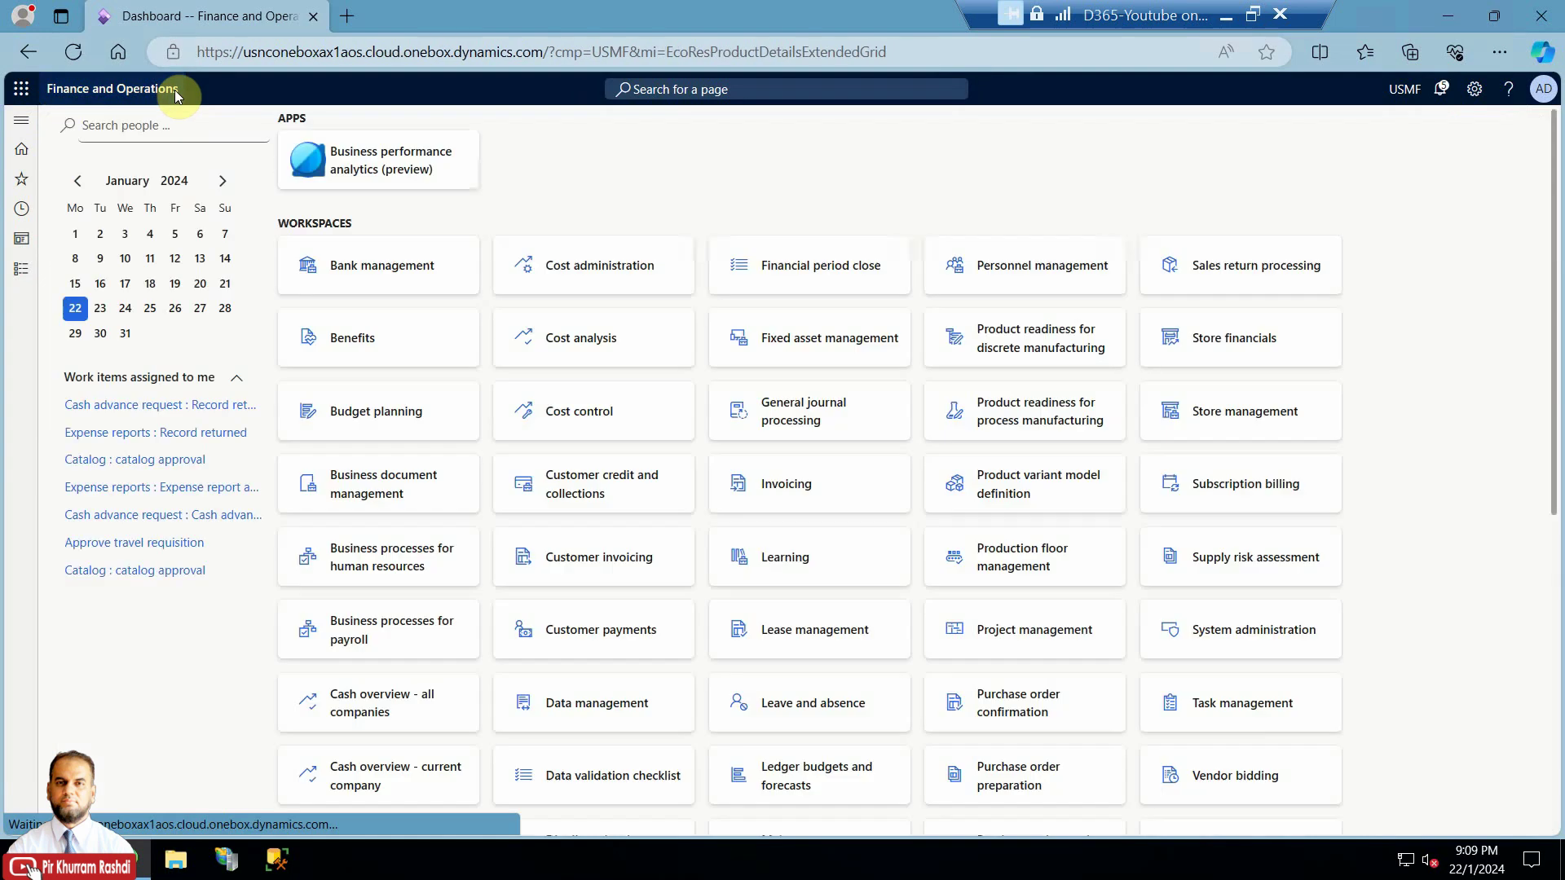